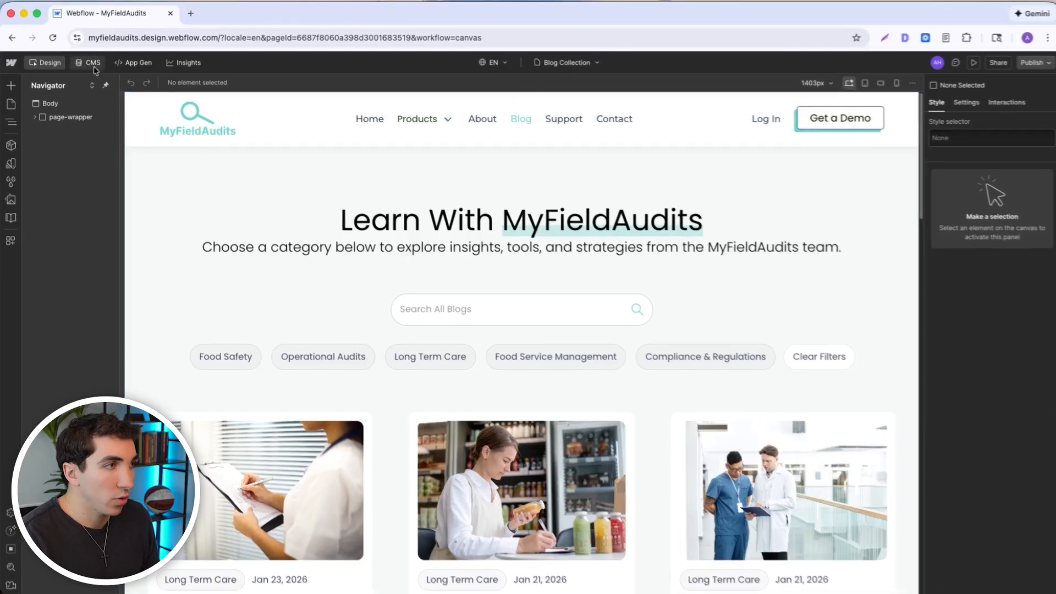
- Start a new CMS collection named "Blog Articles" after viewing the existing Blog Posts collection
left_click(93, 65)
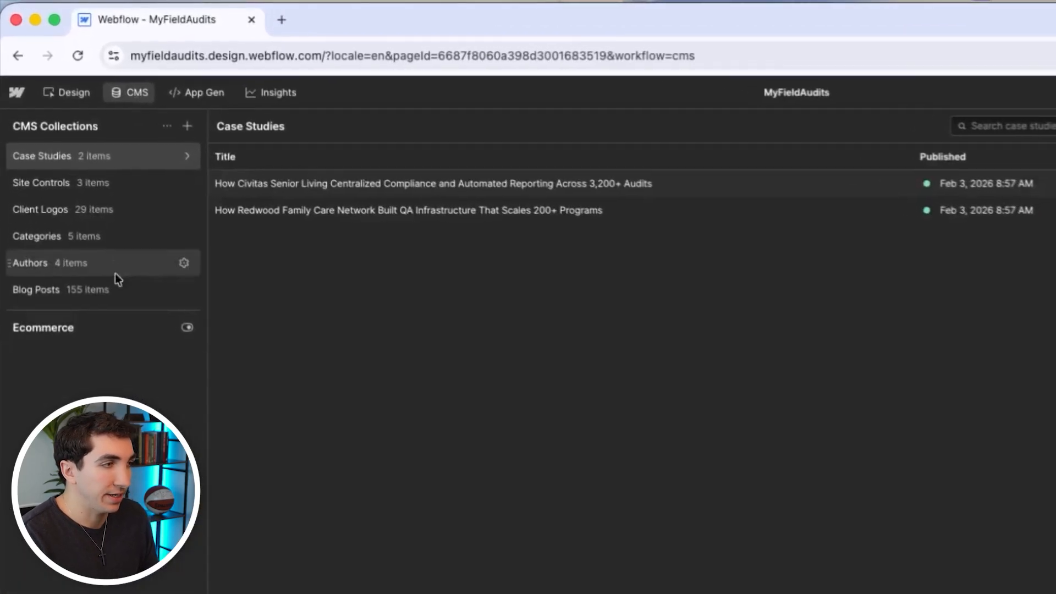
left_click(60, 195)
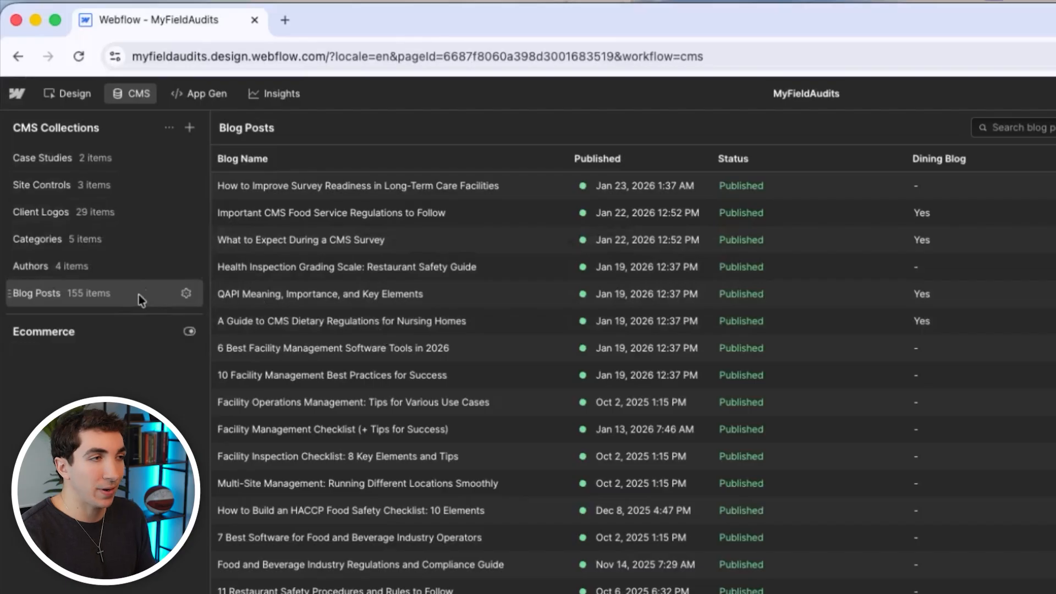
left_click(189, 128)
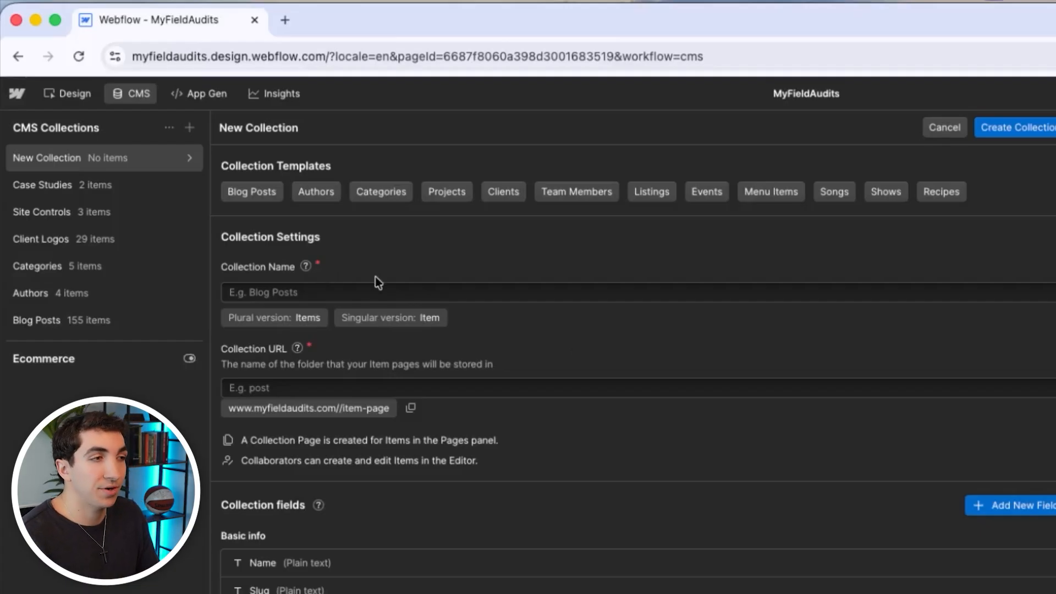
left_click(364, 292)
type("Blog Artic")
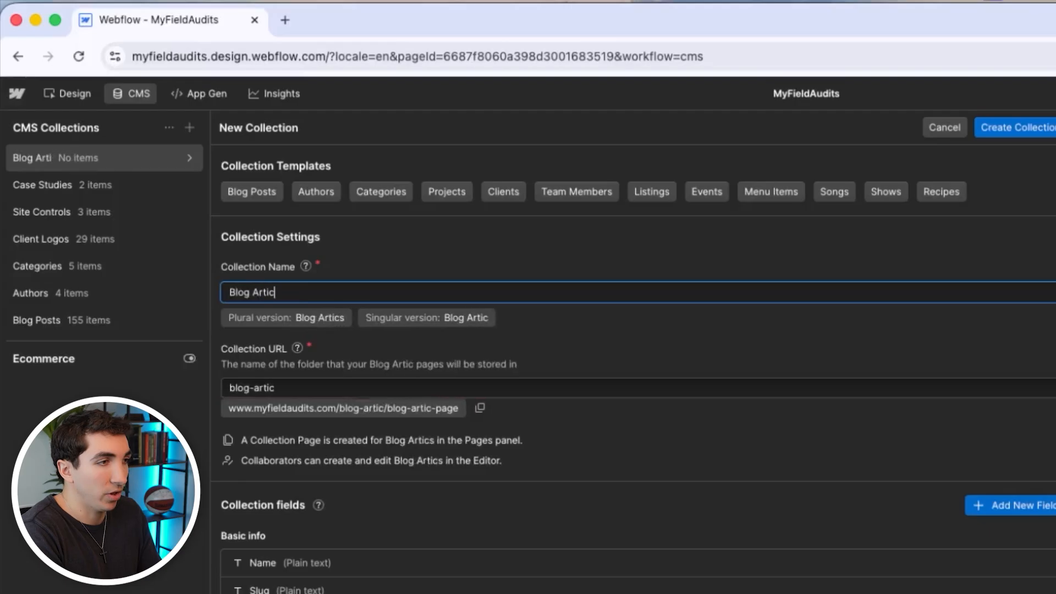
type("les")
left_click(355, 267)
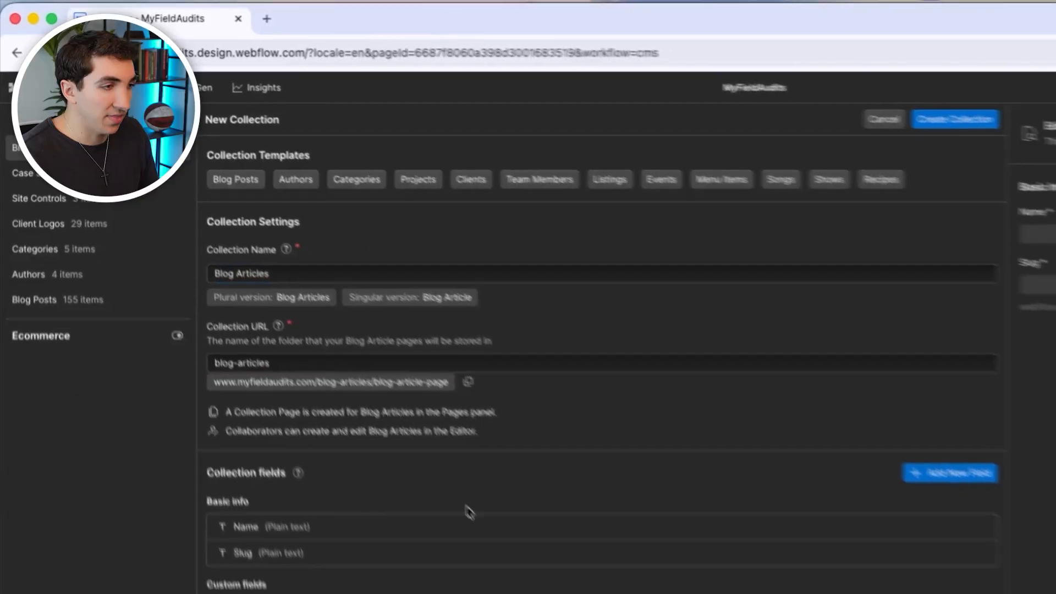
- Add a rich text field labelled "Blog content" to the new collection and create the collection
left_click(680, 343)
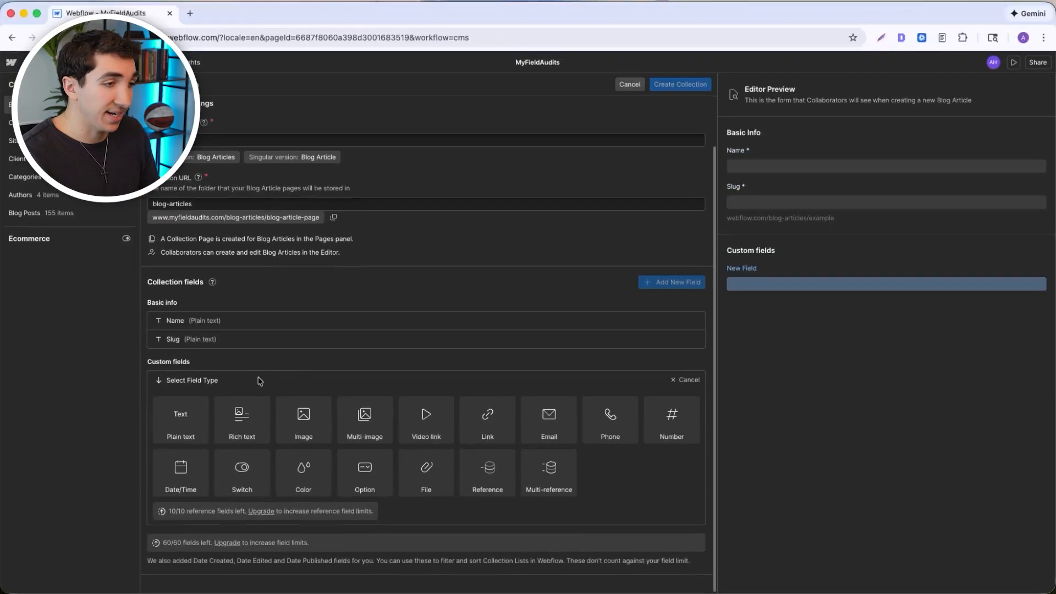
left_click(242, 424)
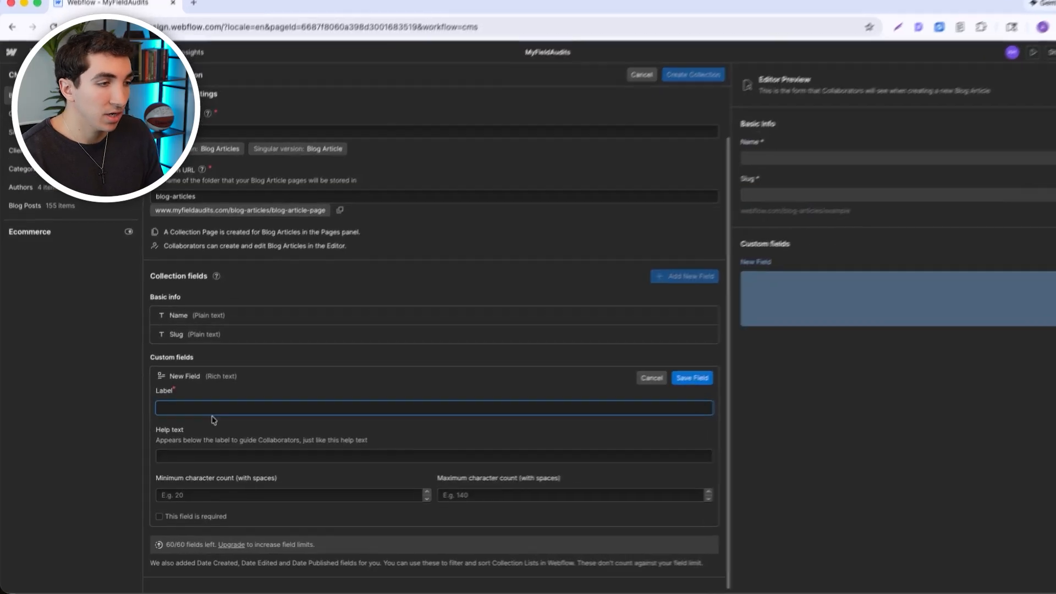
type("Blog content")
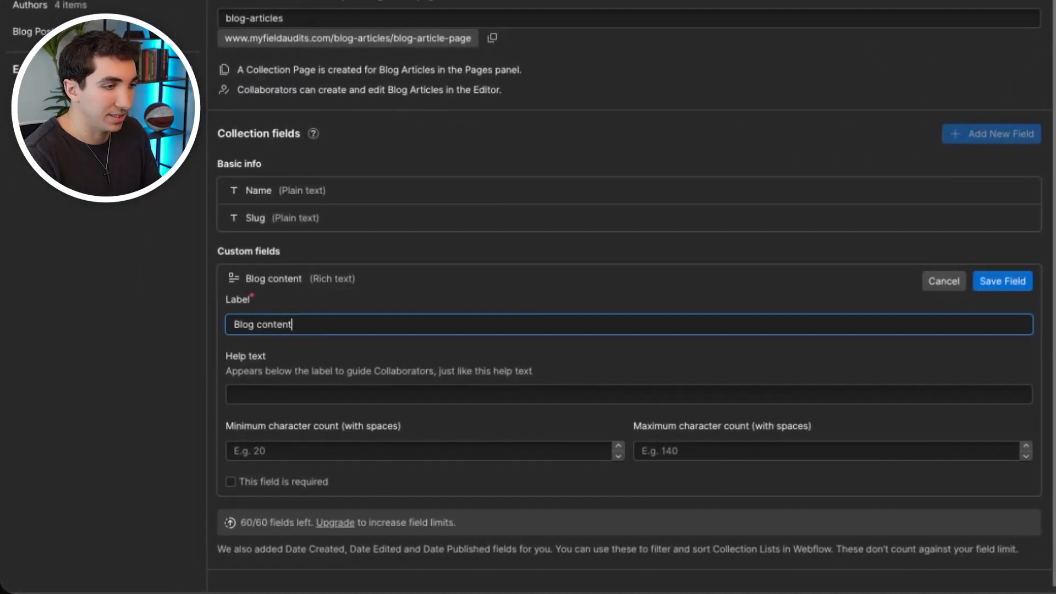
left_click(1001, 286)
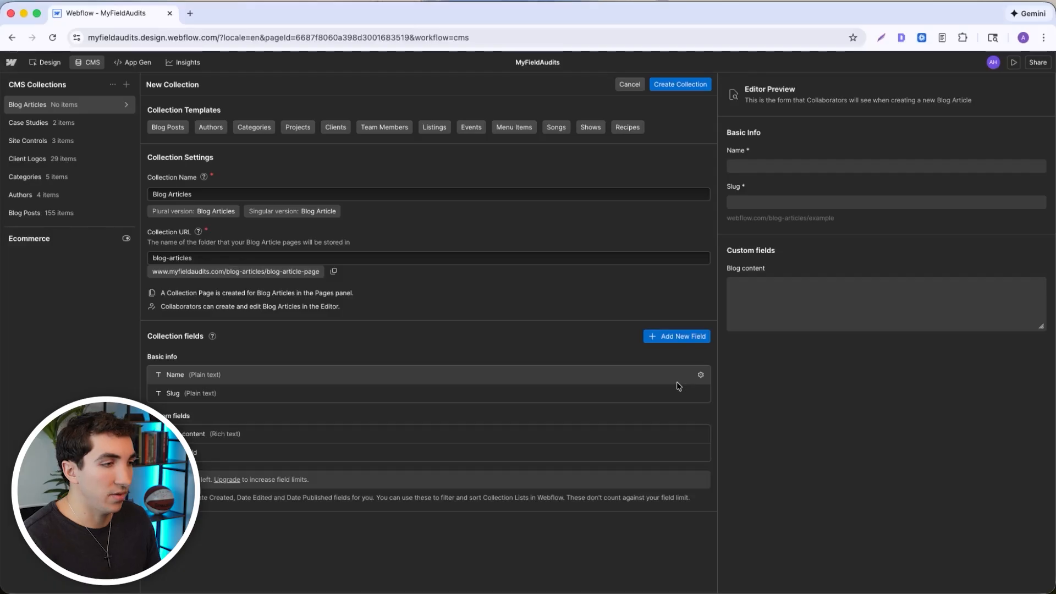
left_click(679, 85)
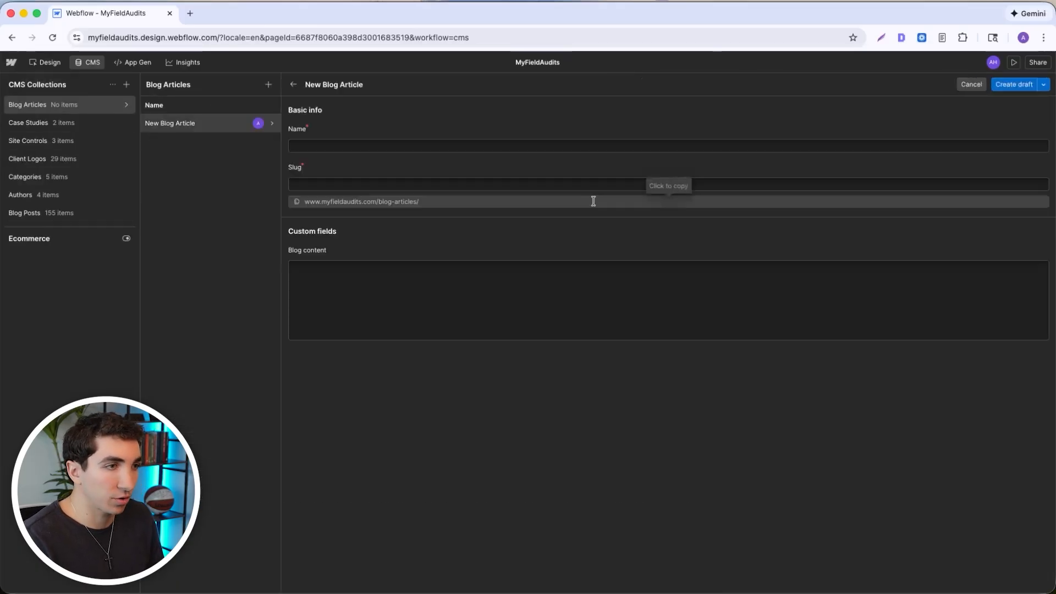
- Name the new blog article "5 best operations software" and go to its Blog content field
left_click(348, 144)
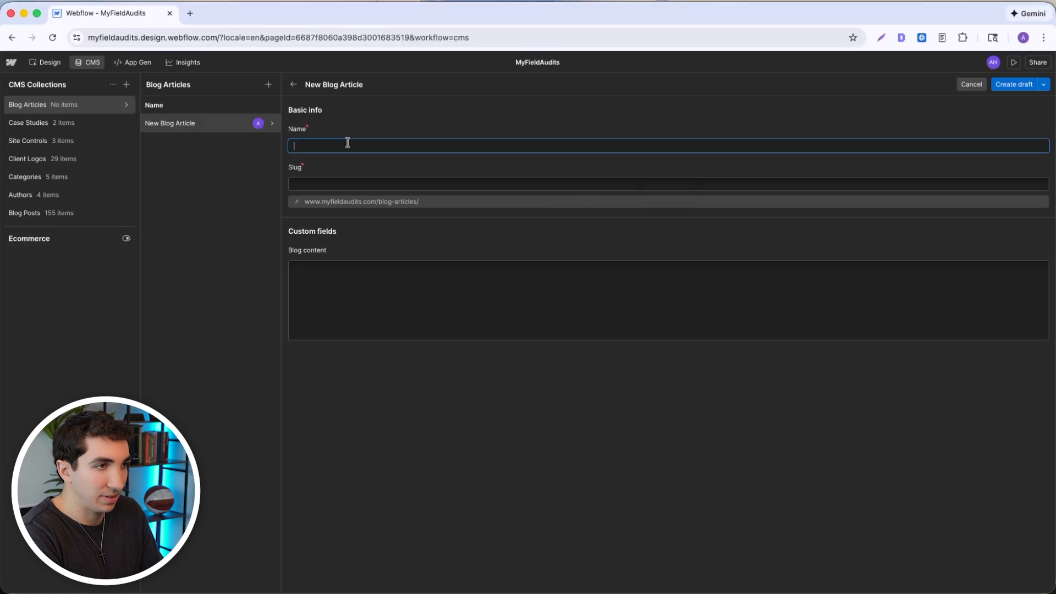
type("5 best")
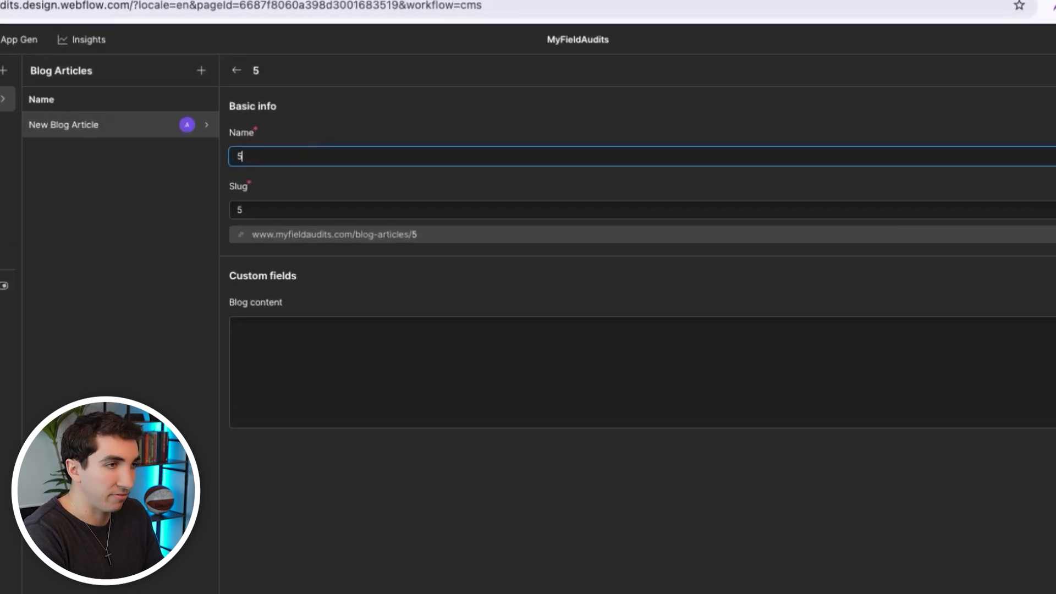
type(" operation")
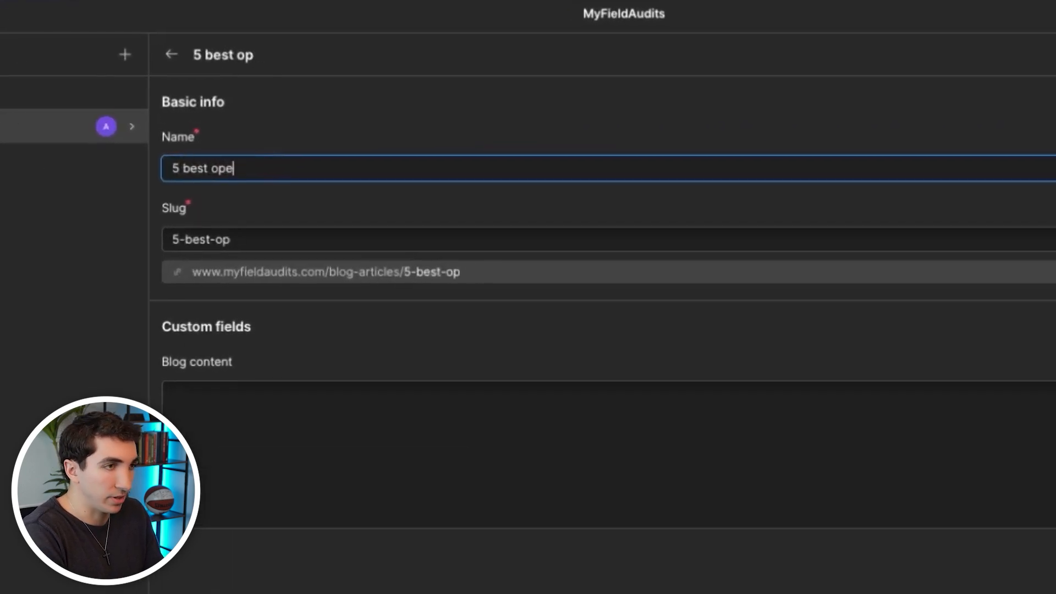
type("s software")
left_click(331, 449)
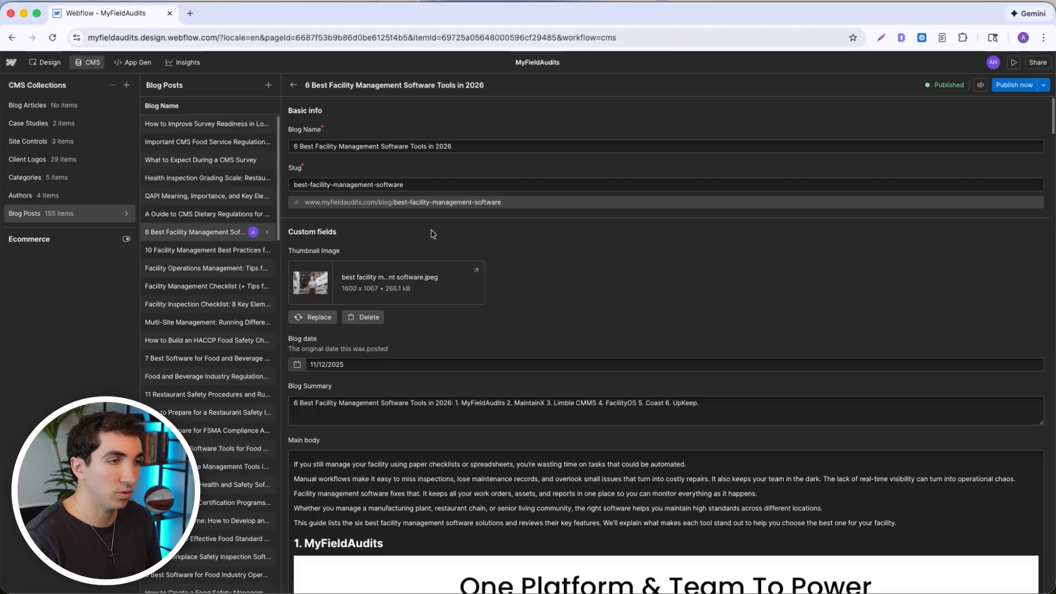
- Review the custom fields and main body of the blog post "6 Best Facility Management Software Tools in 2026"
scroll(465, 259, "down", 3)
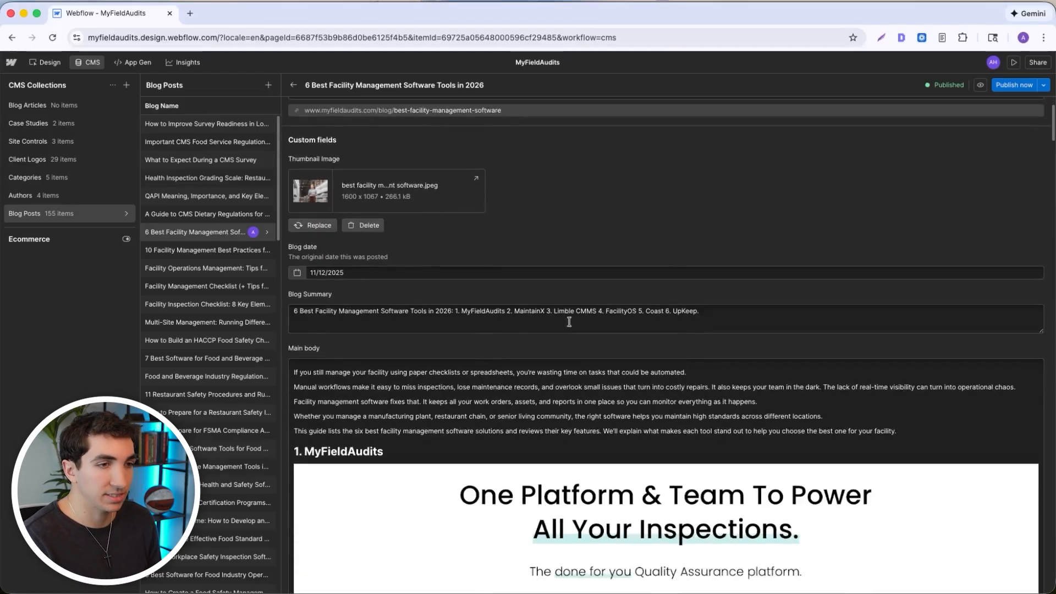
scroll(569, 322, "down", 15)
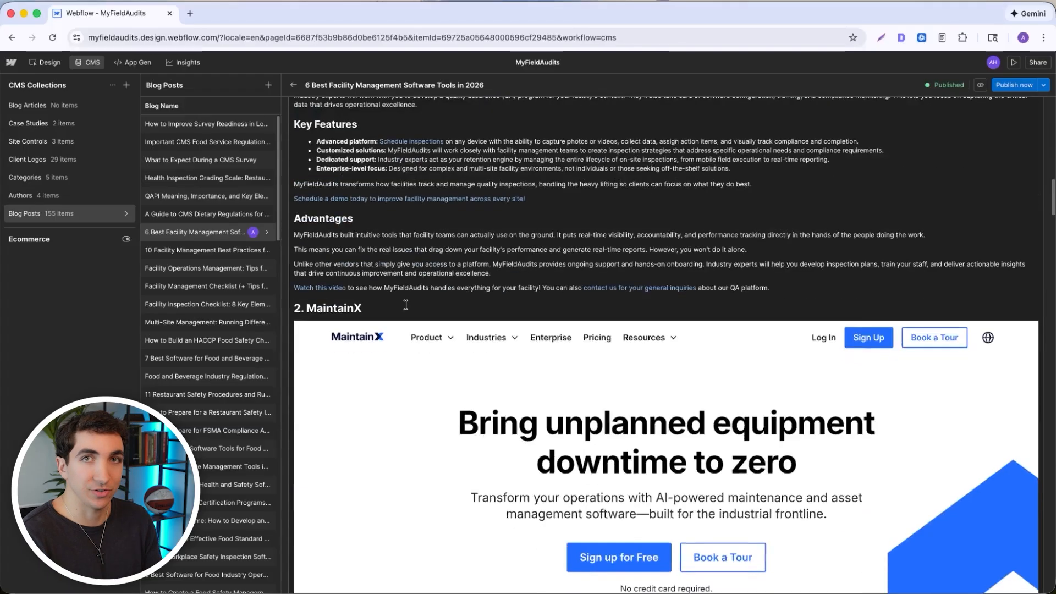
scroll(407, 305, "down", 20)
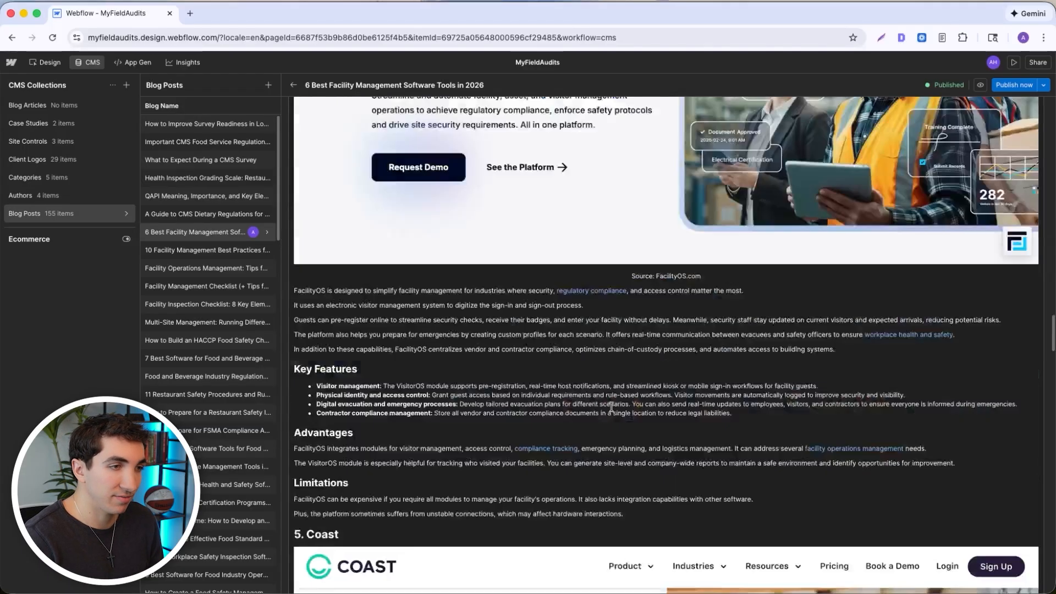
scroll(612, 407, "down", 20)
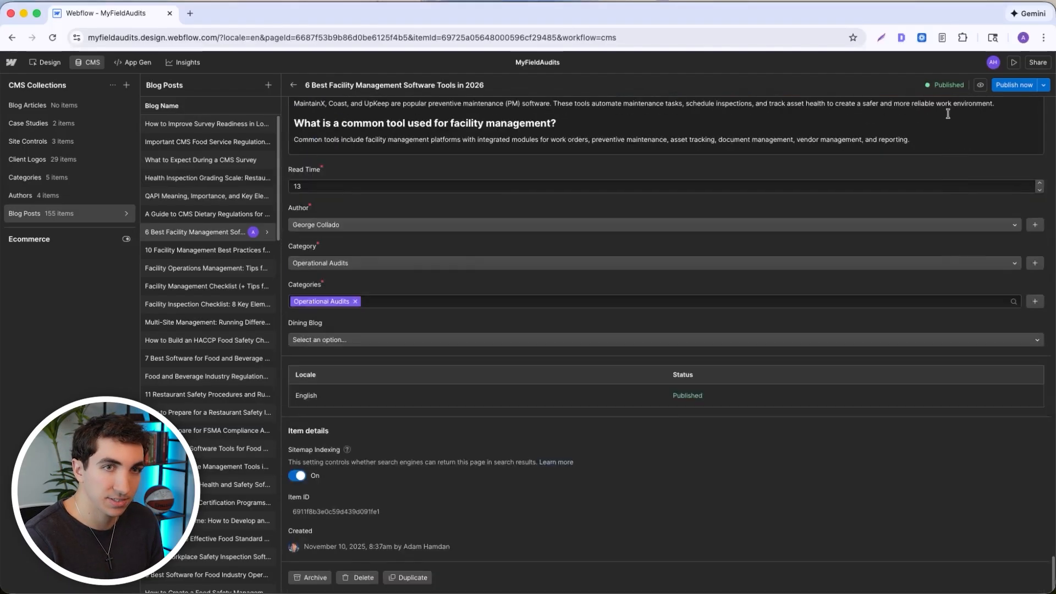
- Open the facility management post on the design canvas and look over its heading and hero image
left_click(981, 85)
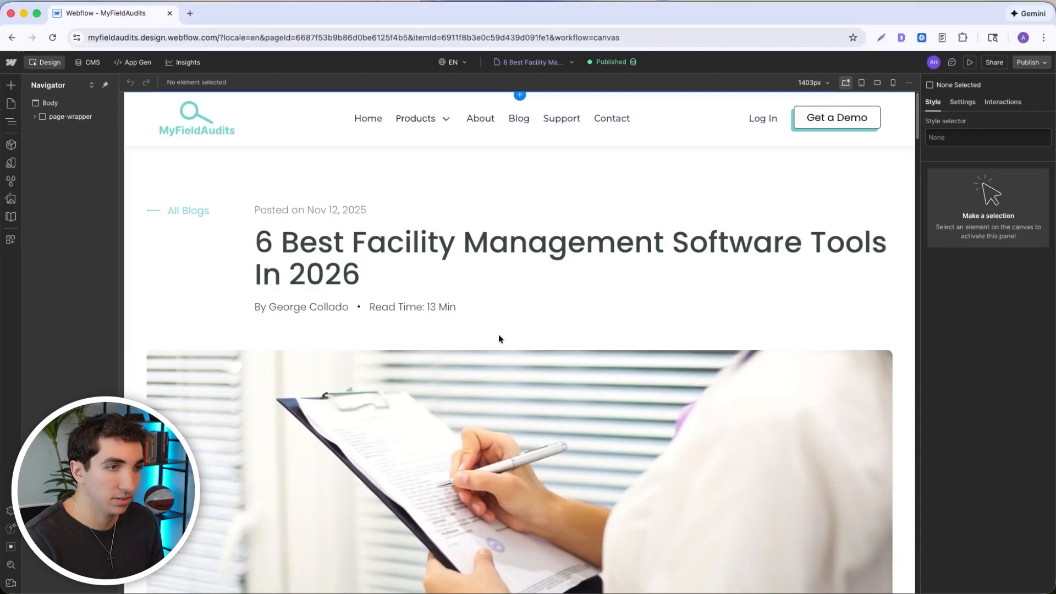
scroll(500, 338, "down", 20)
scroll(554, 390, "up", 20)
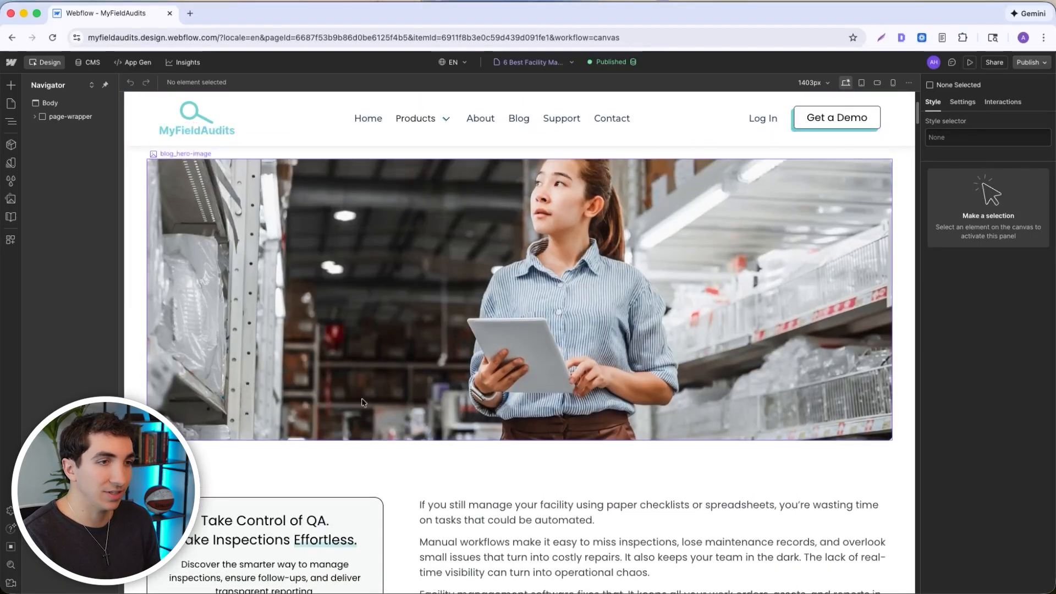
scroll(525, 272, "down", 2)
- Inspect which CMS field supplies the blog_rich text block's content, and read through the article body
left_click(473, 432)
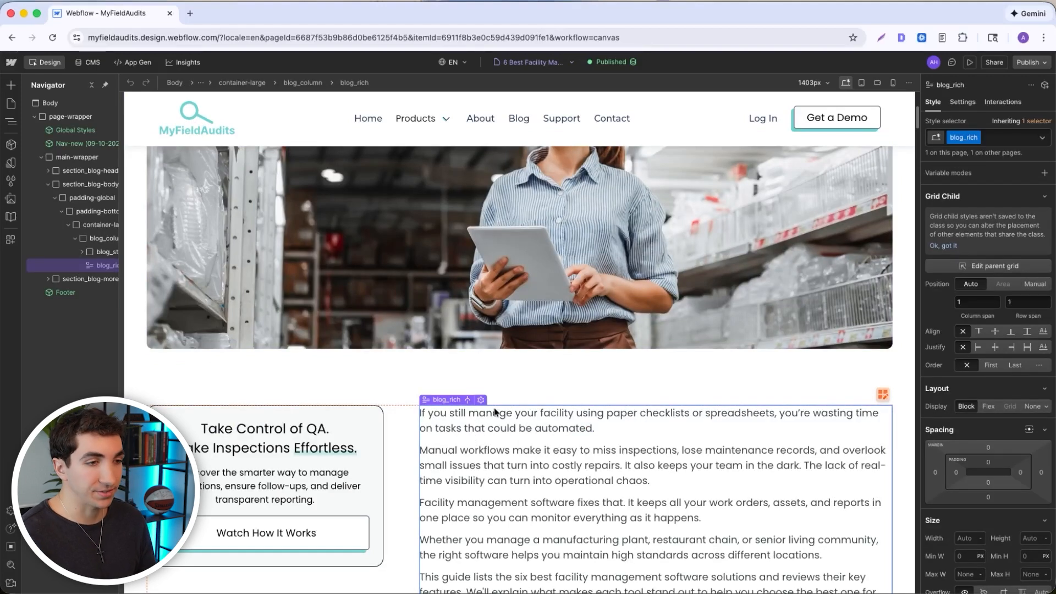
scroll(421, 424, "down", 2)
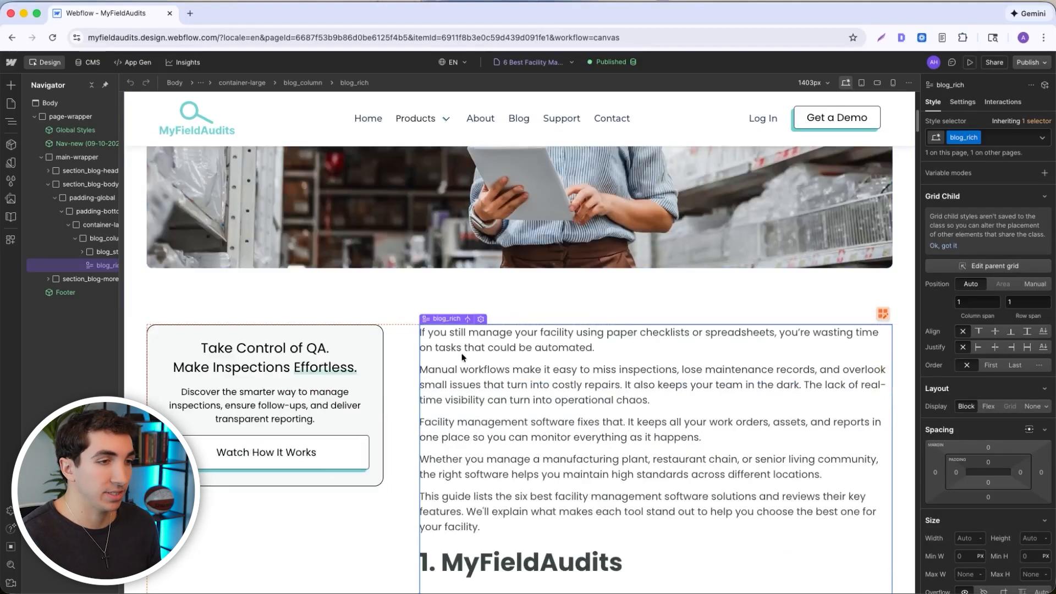
left_click(481, 319)
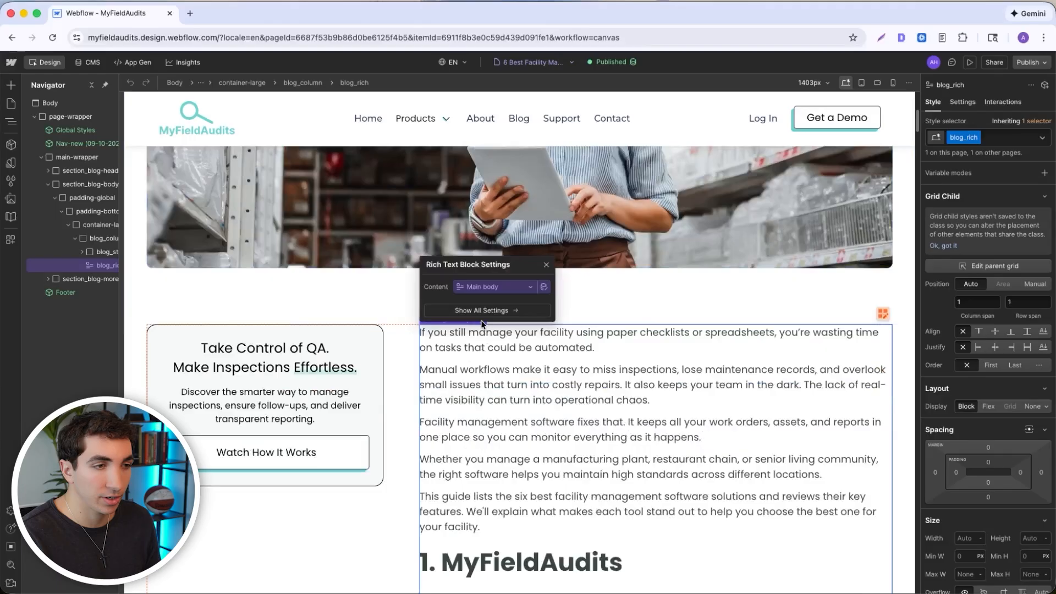
left_click(511, 292)
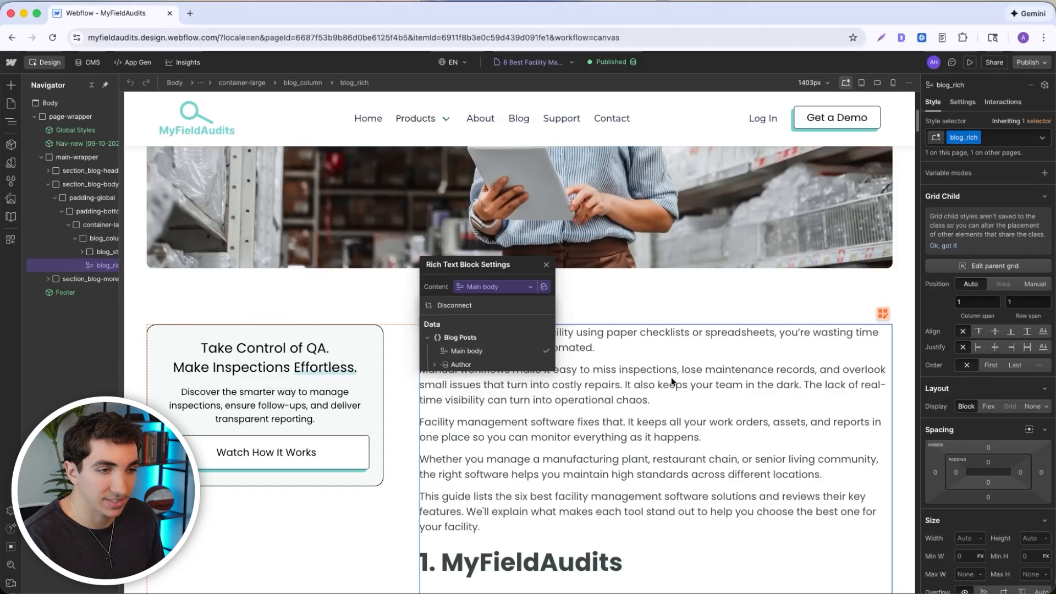
scroll(580, 381, "down", 5)
scroll(580, 381, "down", 7)
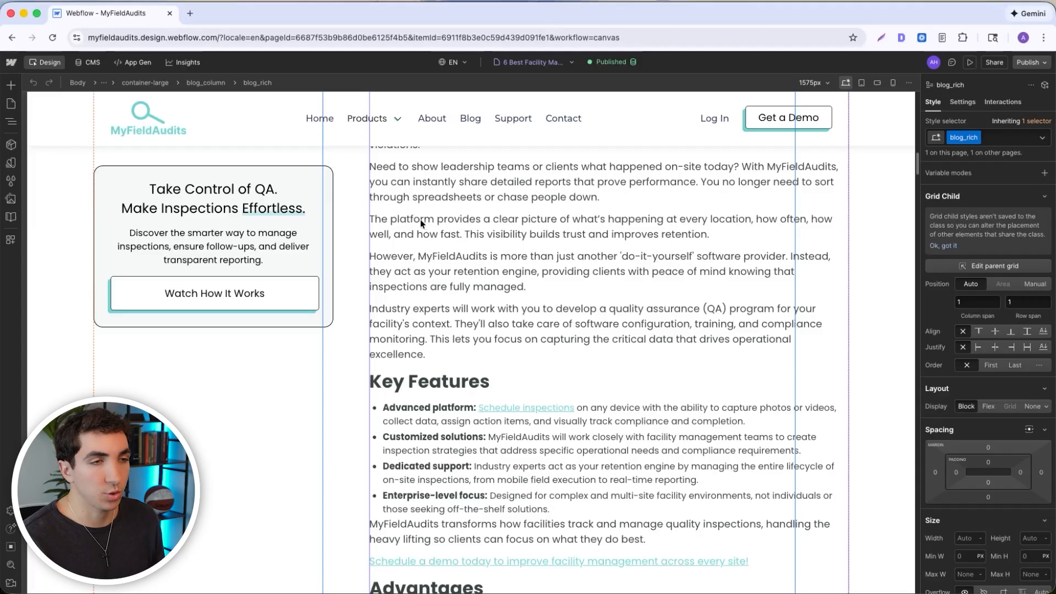
- Open the Blog Posts Template page settings and review its general, access, publishing and SEO sections
left_click(10, 105)
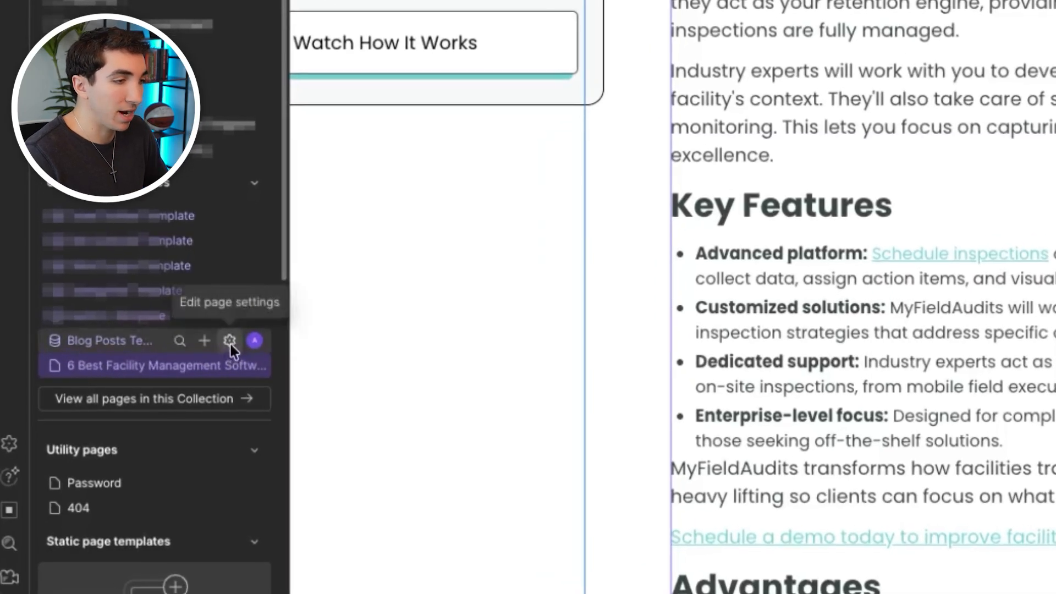
left_click(230, 344)
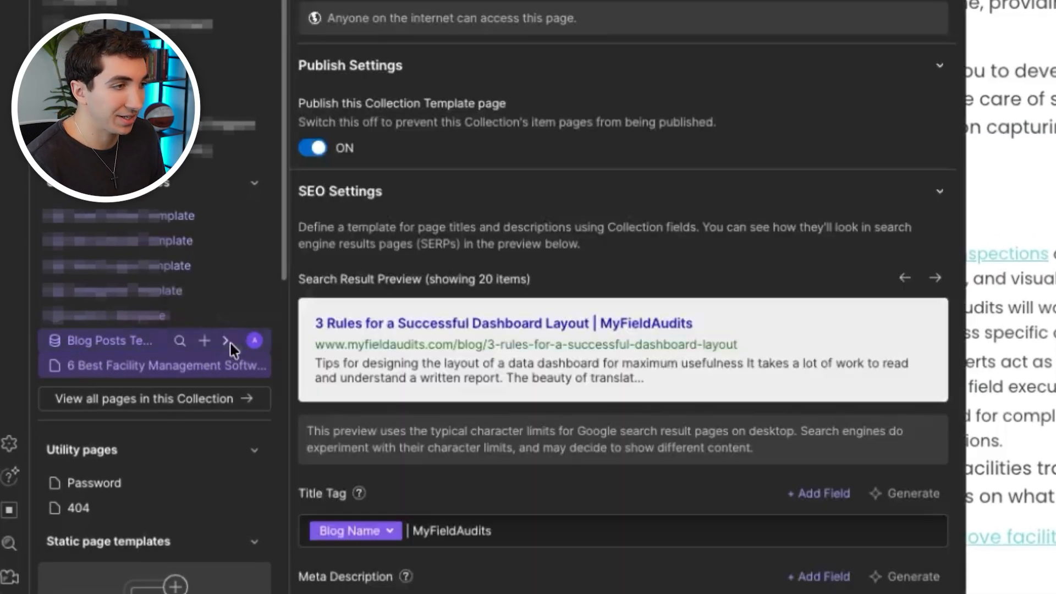
scroll(574, 226, "down", 1)
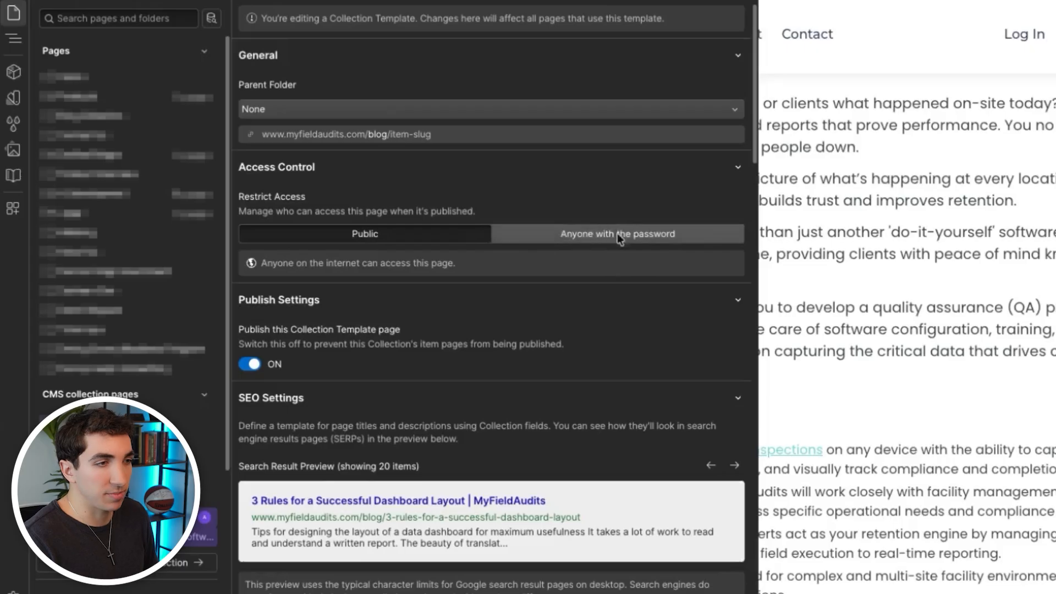
scroll(385, 302, "down", 5)
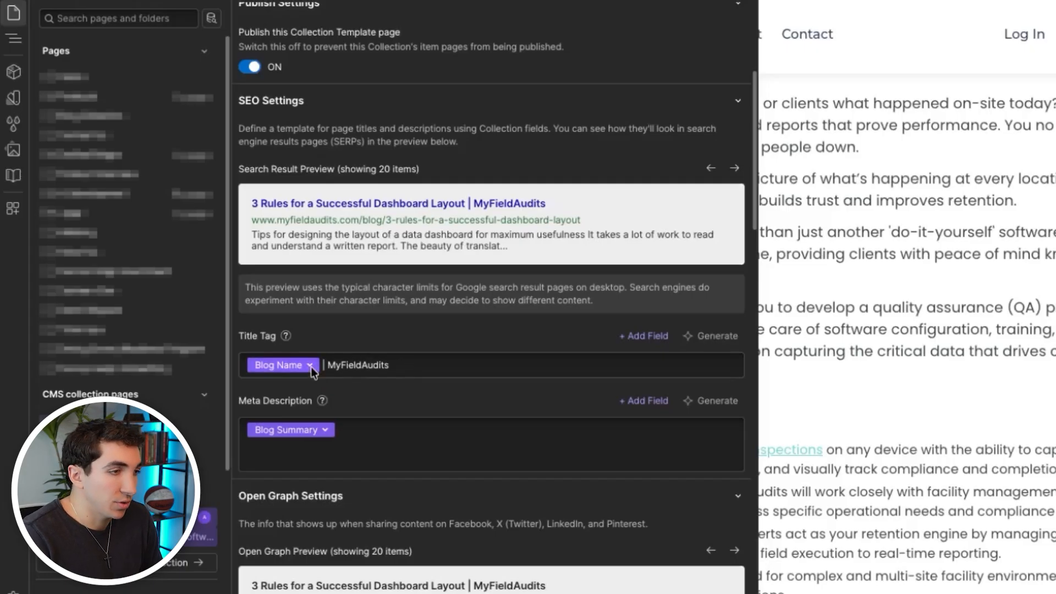
- Examine the SEO title tag's dynamic Blog Name field and its fixed MyFieldAudits suffix
double_click(379, 368)
left_click(404, 365)
double_click(355, 366)
left_click(444, 362)
- Clear the template's SEO meta description and insert the Blog Summary field into it again
left_click(394, 436)
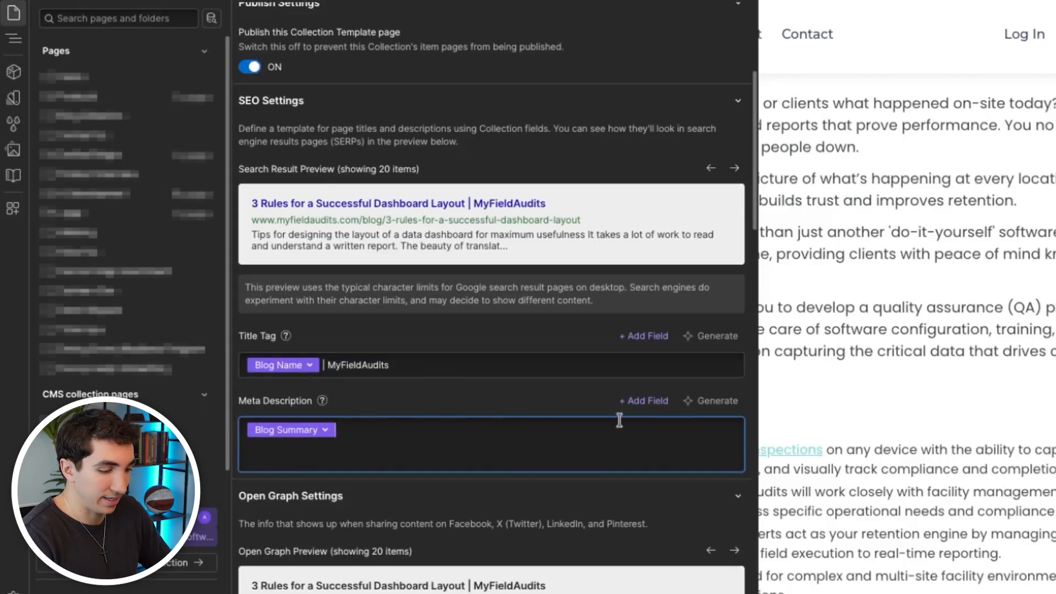
key("BackSpace")
left_click(657, 401)
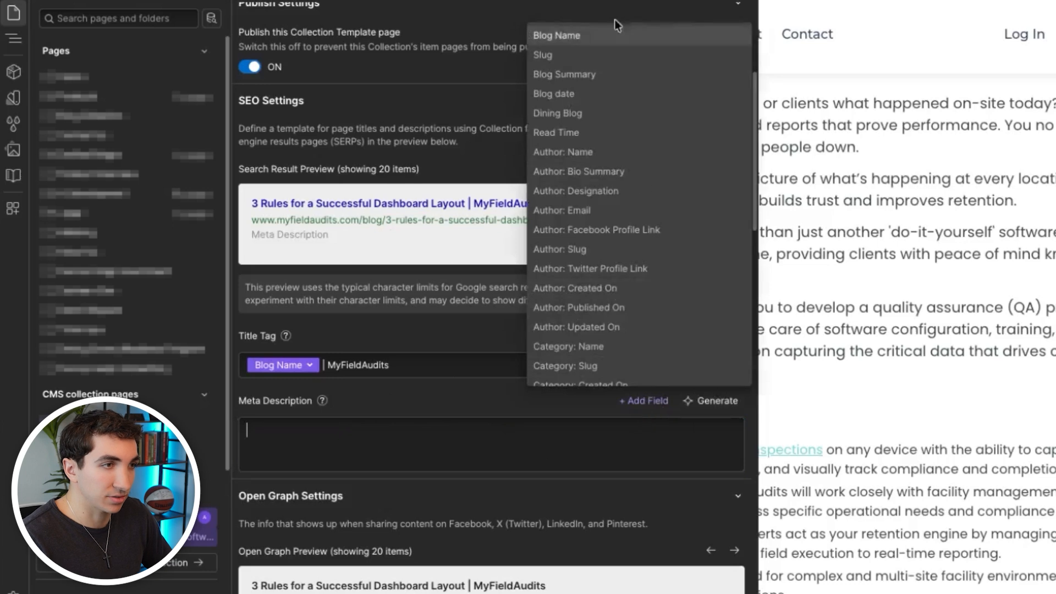
scroll(636, 242, "down", 2)
scroll(634, 256, "up", 2)
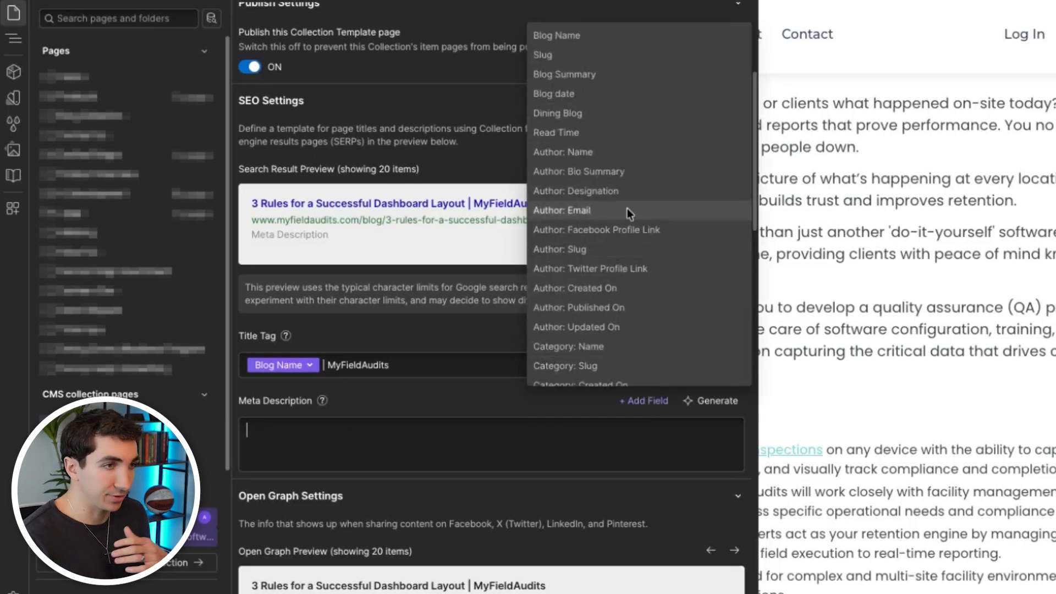
left_click(631, 78)
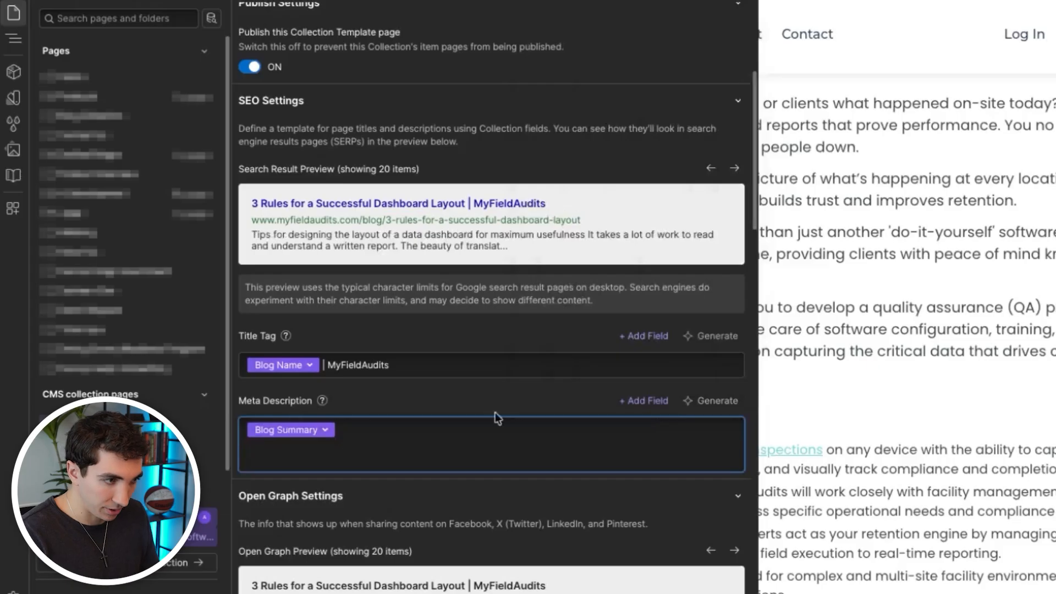
- Switch the Open Graph options Same as SEO Title Tag and Same as SEO Meta Description off and back on
scroll(495, 413, "down", 4)
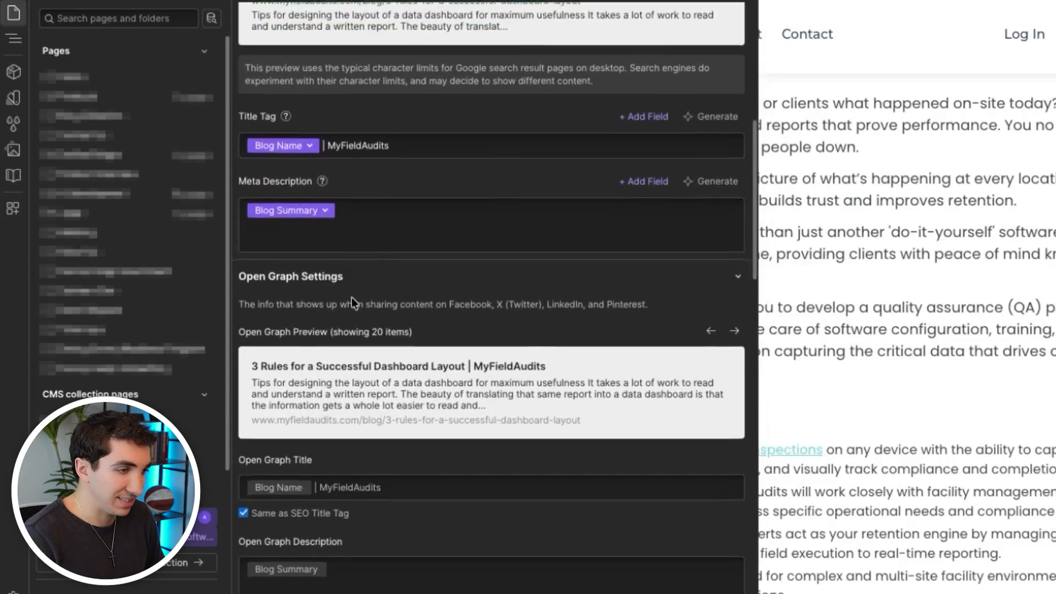
scroll(351, 297, "down", 1)
left_click(300, 453)
left_click(324, 454)
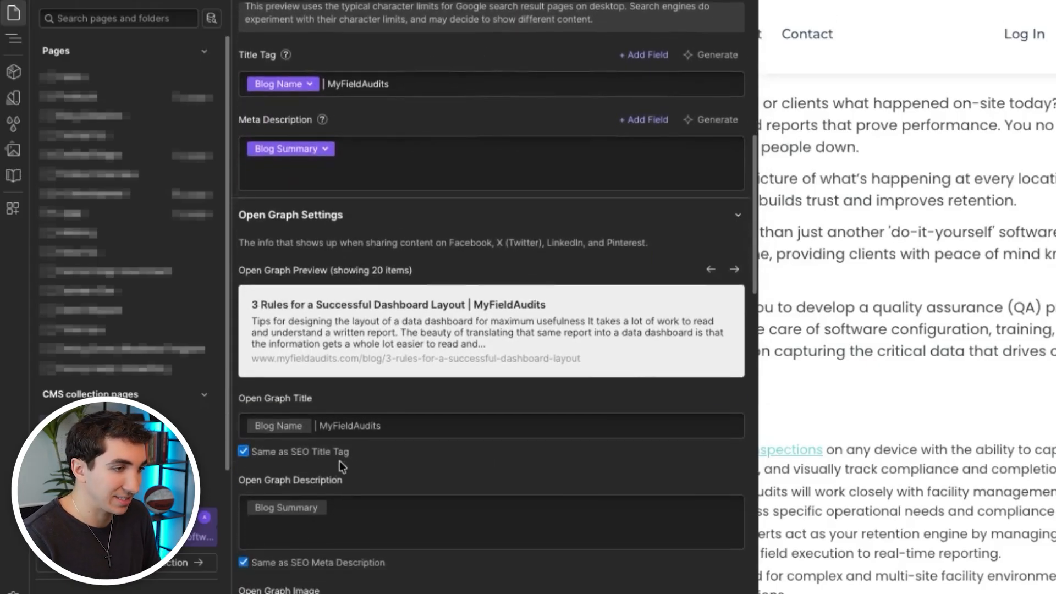
scroll(344, 463, "down", 2)
left_click(323, 473)
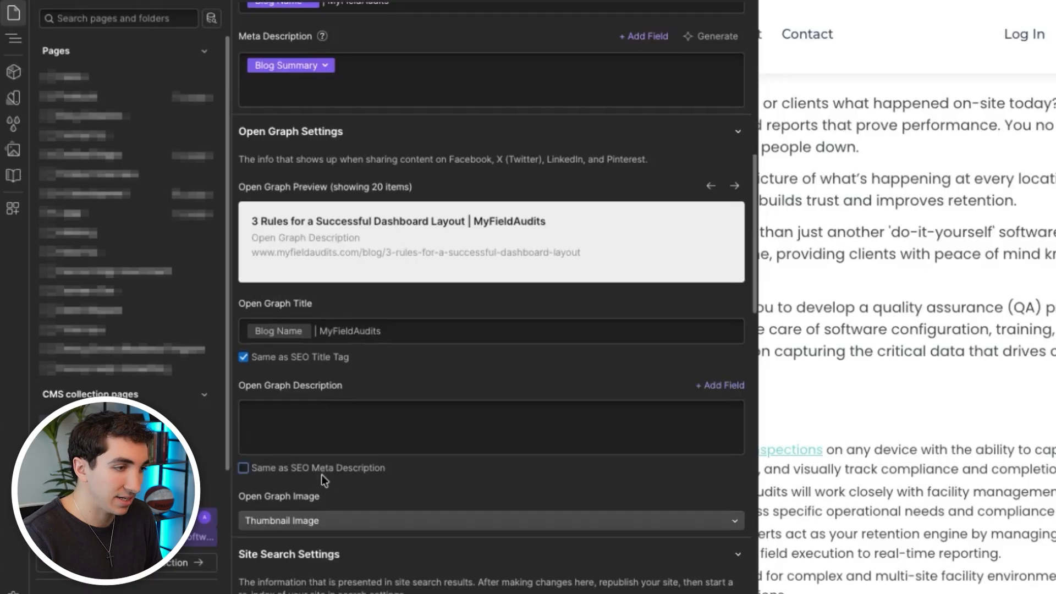
left_click(322, 474)
- Check the field choices for the template's Open Graph image without changing the selection
scroll(385, 495, "down", 2)
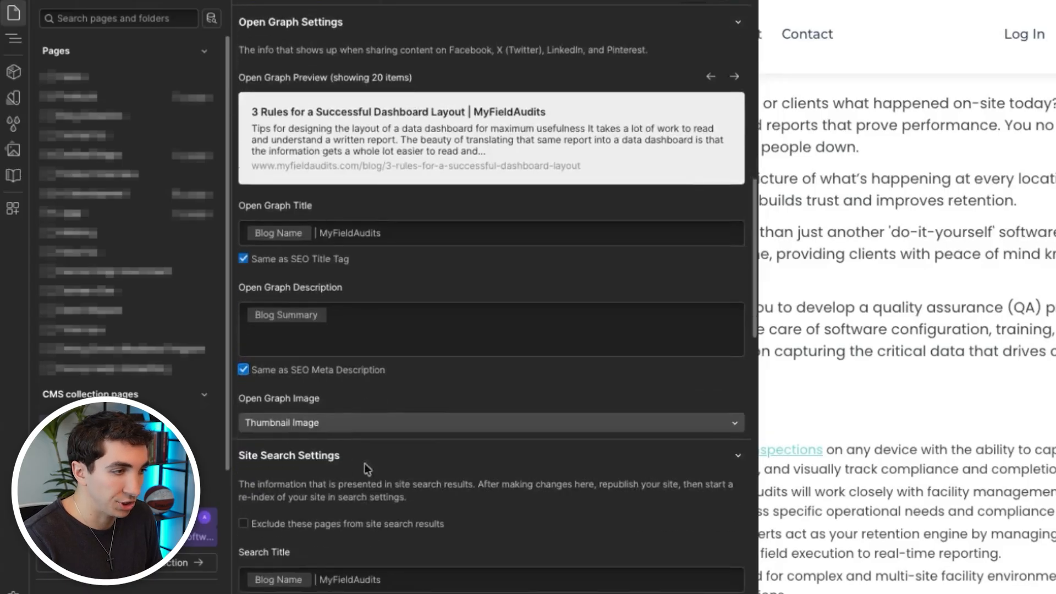
left_click(319, 429)
left_click(318, 465)
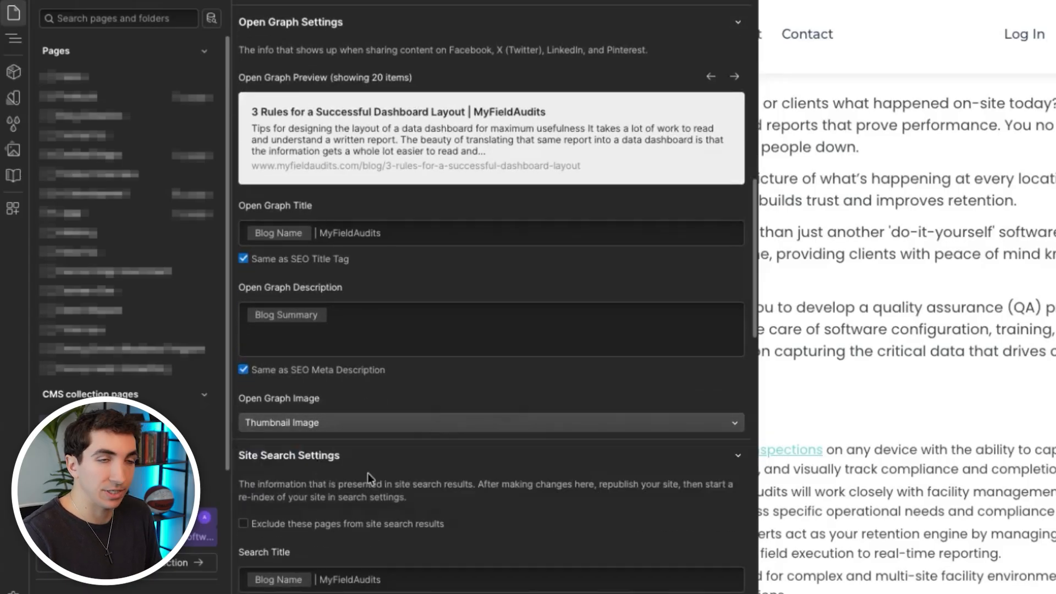
- Review the template's Site Search settings for title, description and image, and the RSS feed settings
scroll(370, 478, "down", 3)
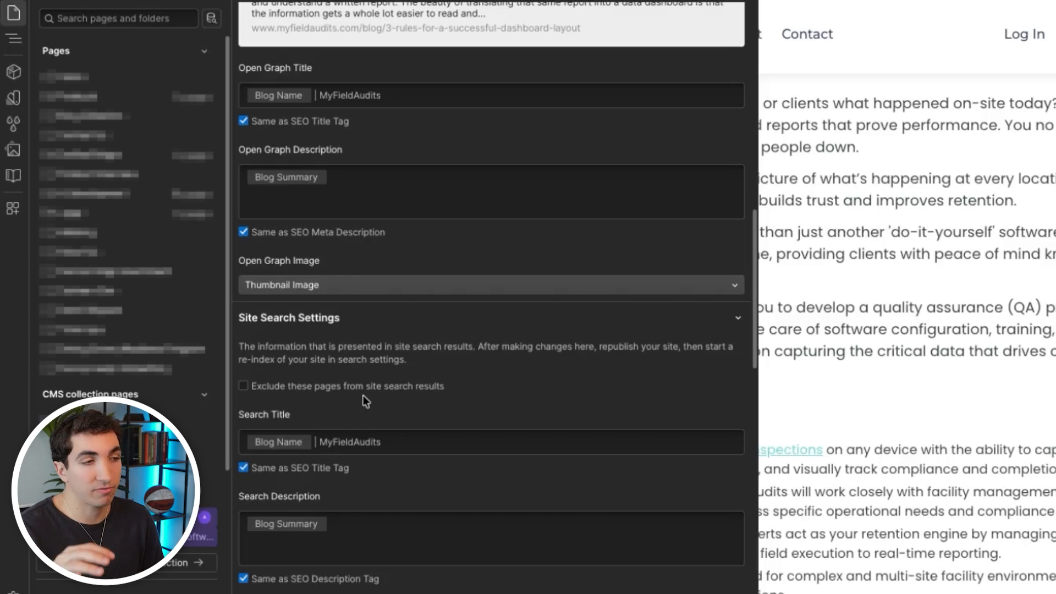
scroll(352, 434, "down", 3)
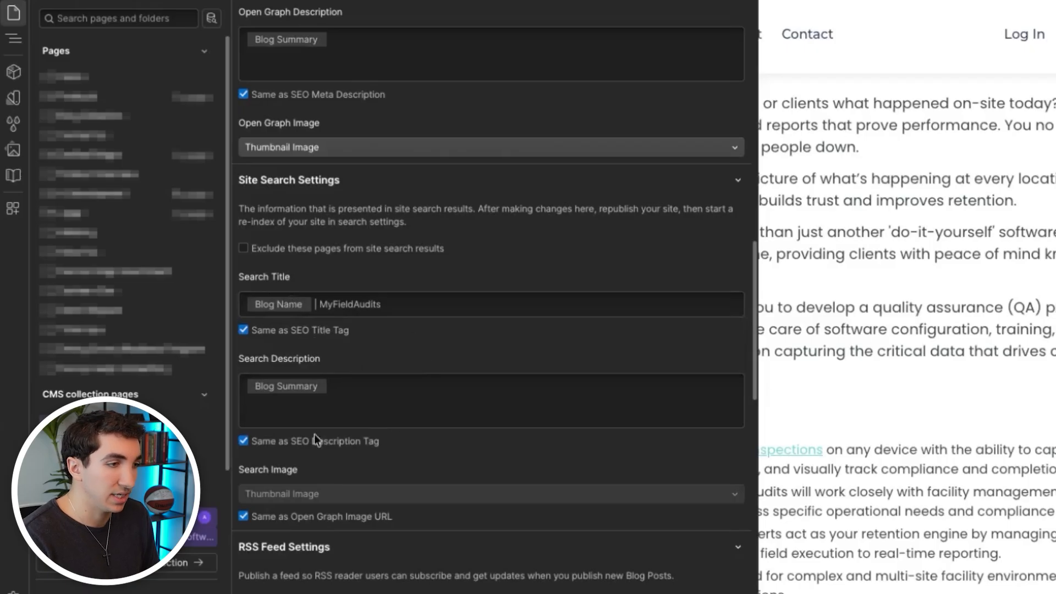
scroll(357, 450, "down", 2)
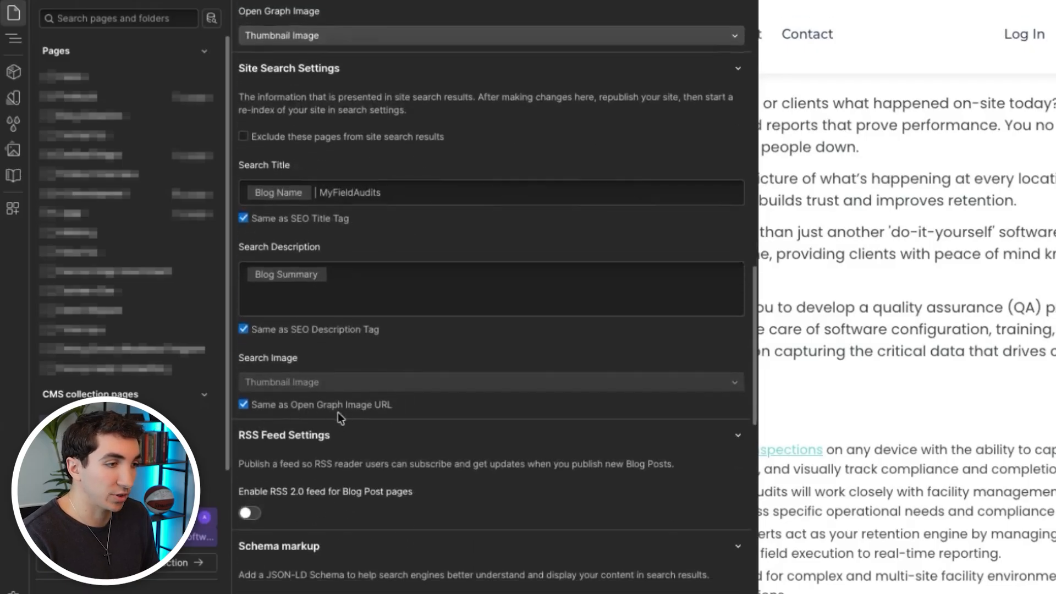
scroll(330, 436, "down", 2)
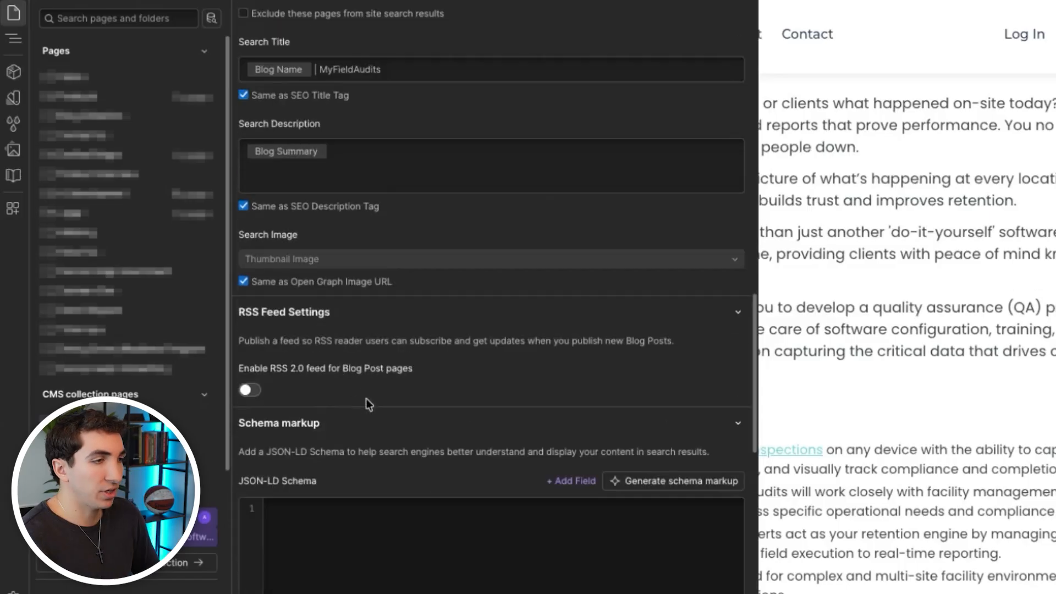
scroll(264, 303, "down", 6)
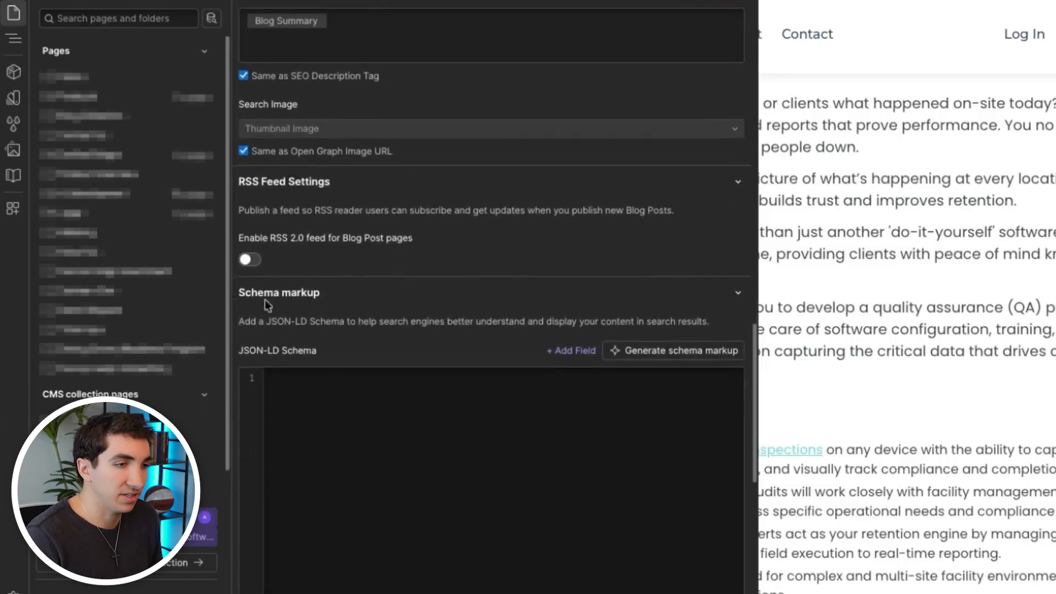
scroll(302, 348, "up", 5)
scroll(309, 250, "down", 5)
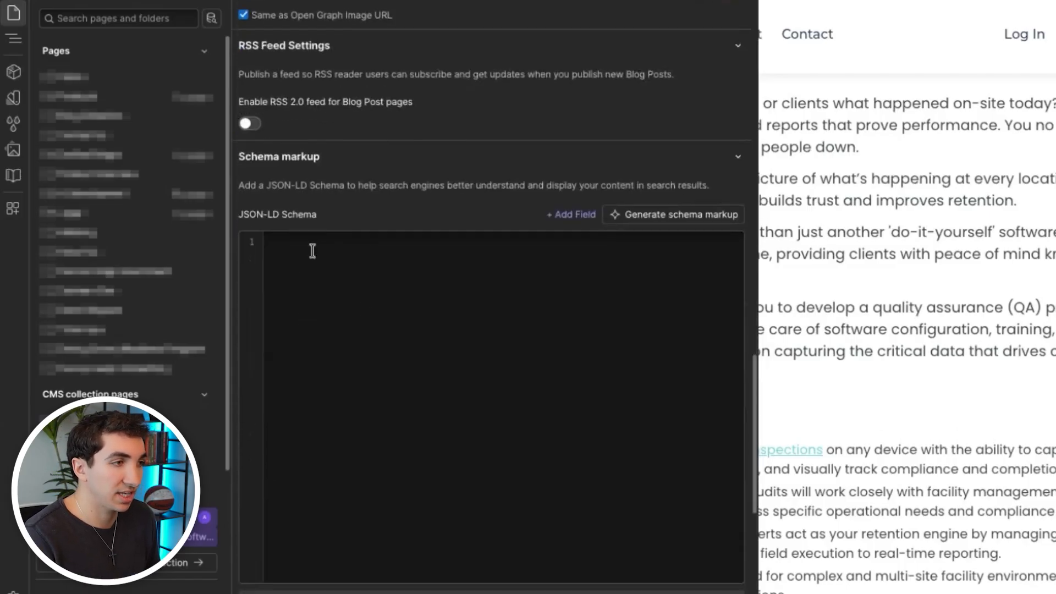
- Examine the template's JSON-LD schema markup section and the BlogPosting schema script in the head tag's custom code
scroll(311, 410, "down", 7)
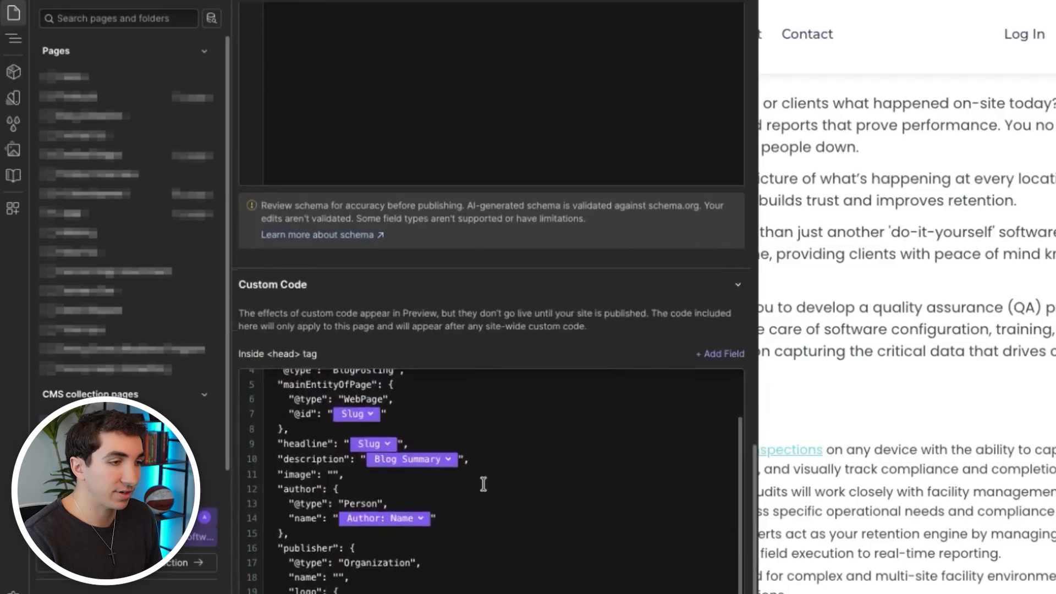
scroll(472, 465, "up", 1)
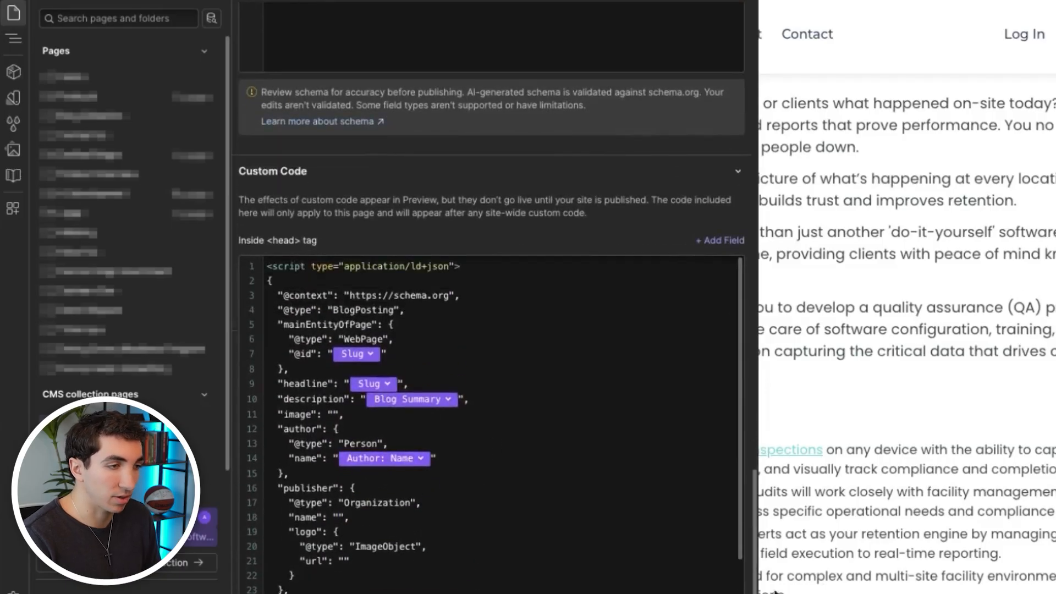
scroll(517, 433, "up", 8)
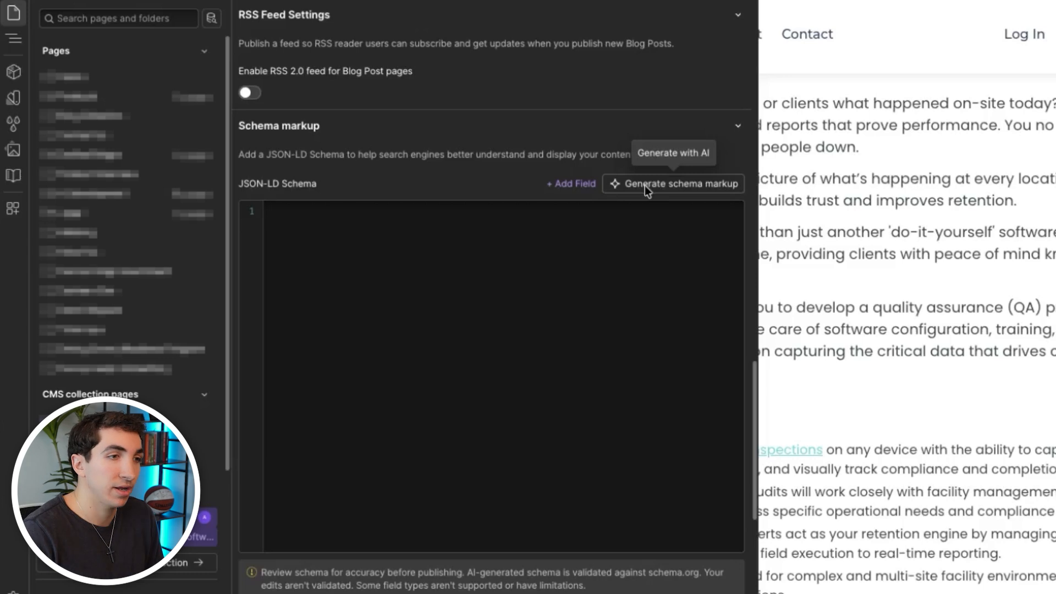
scroll(371, 348, "down", 5)
scroll(484, 370, "down", 1)
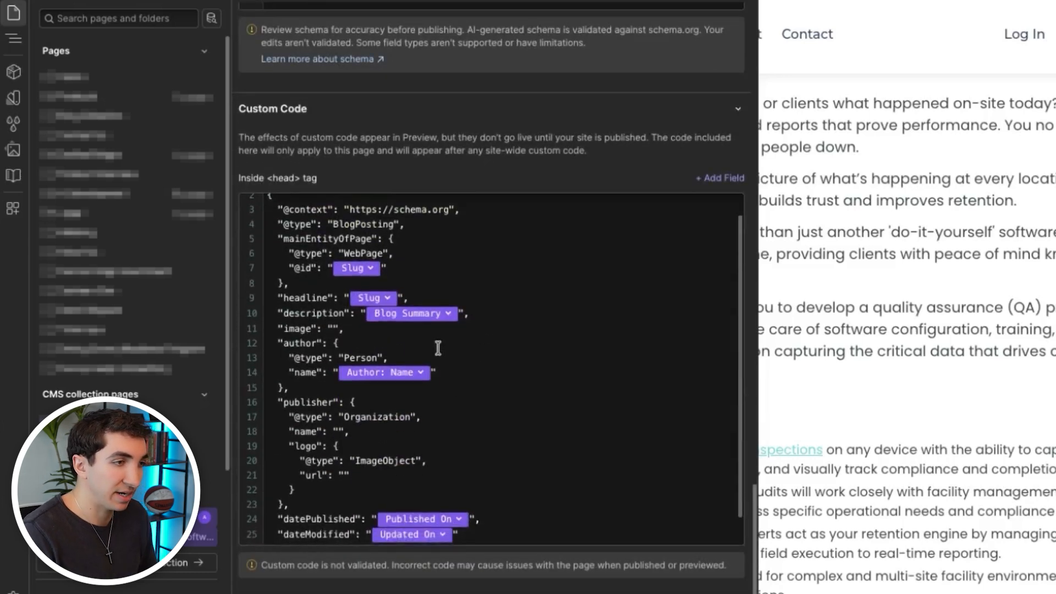
scroll(463, 445, "down", 1)
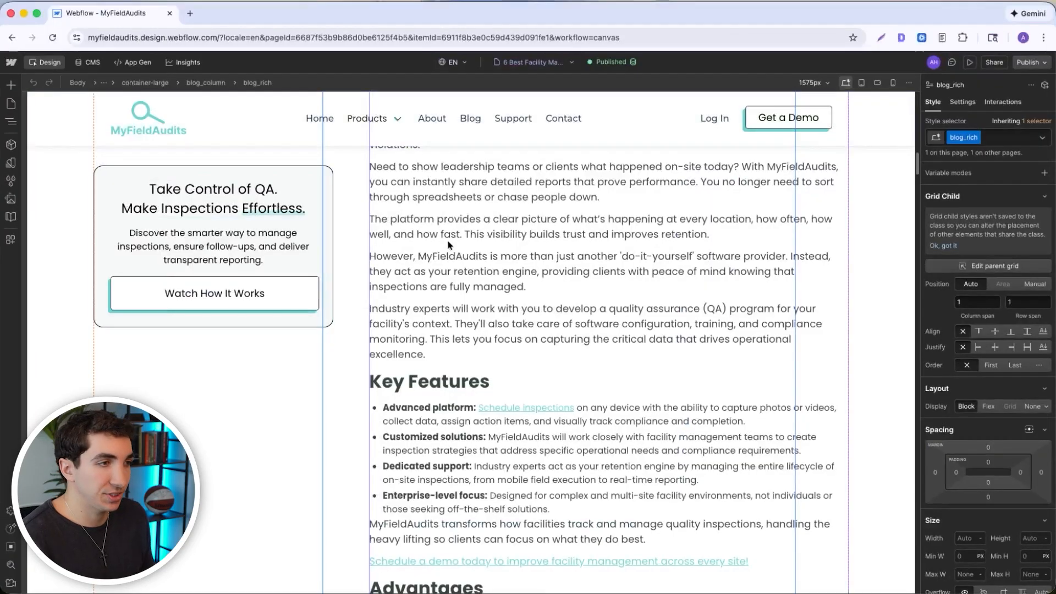
- Open the SEO section of the MyFieldAudits site settings
left_click(12, 63)
left_click(36, 98)
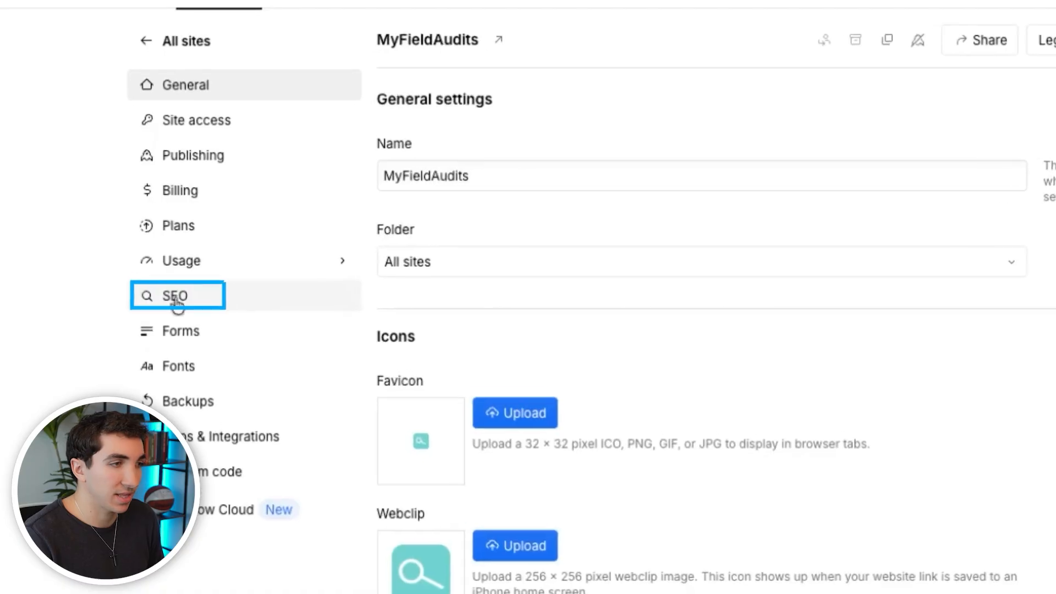
left_click(187, 300)
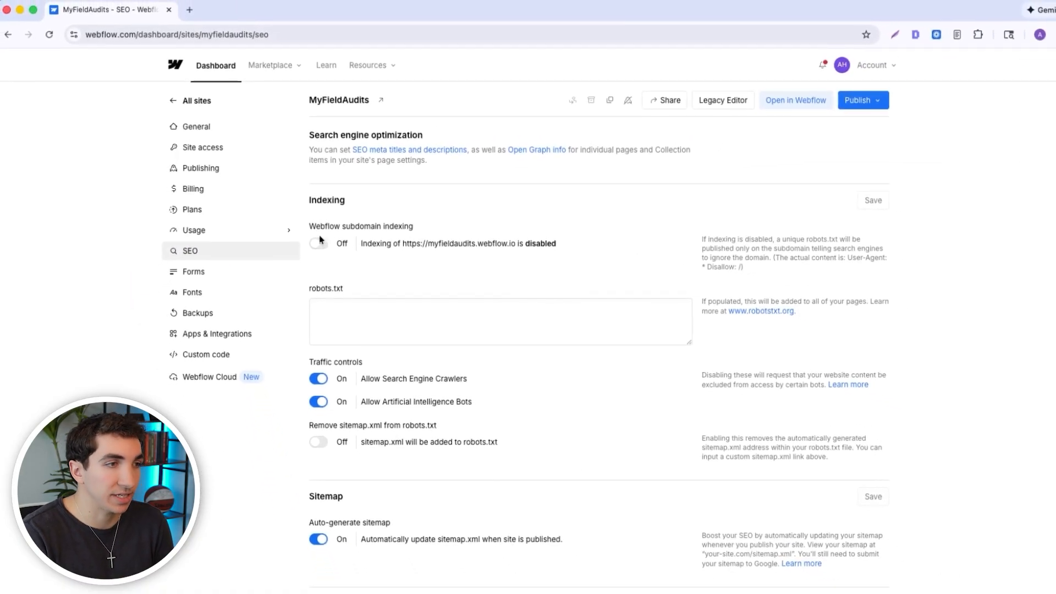
- Switch Webflow subdomain indexing on and back off
left_click(353, 227)
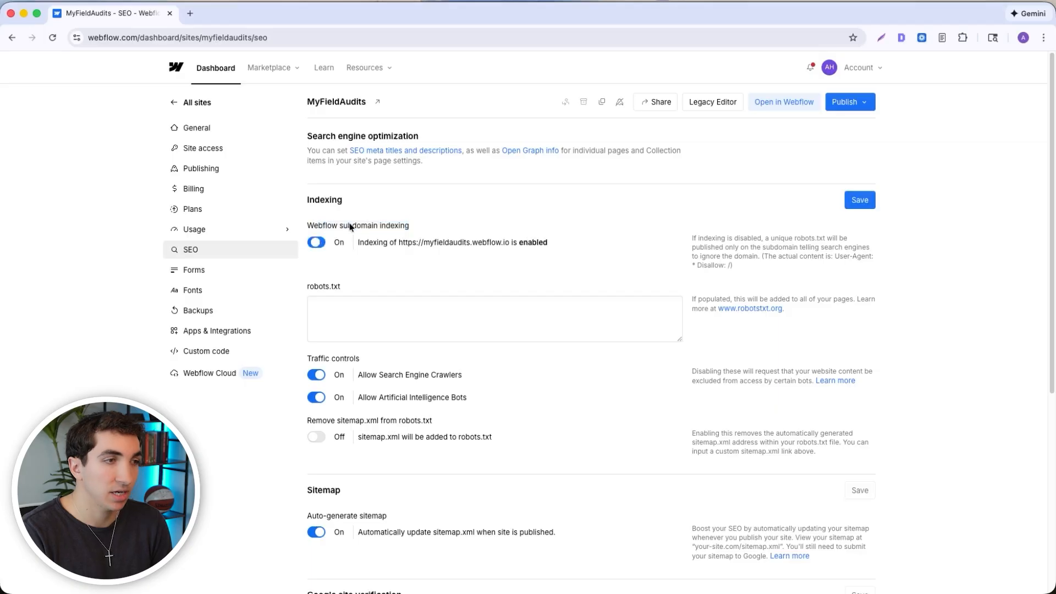
left_click(315, 244)
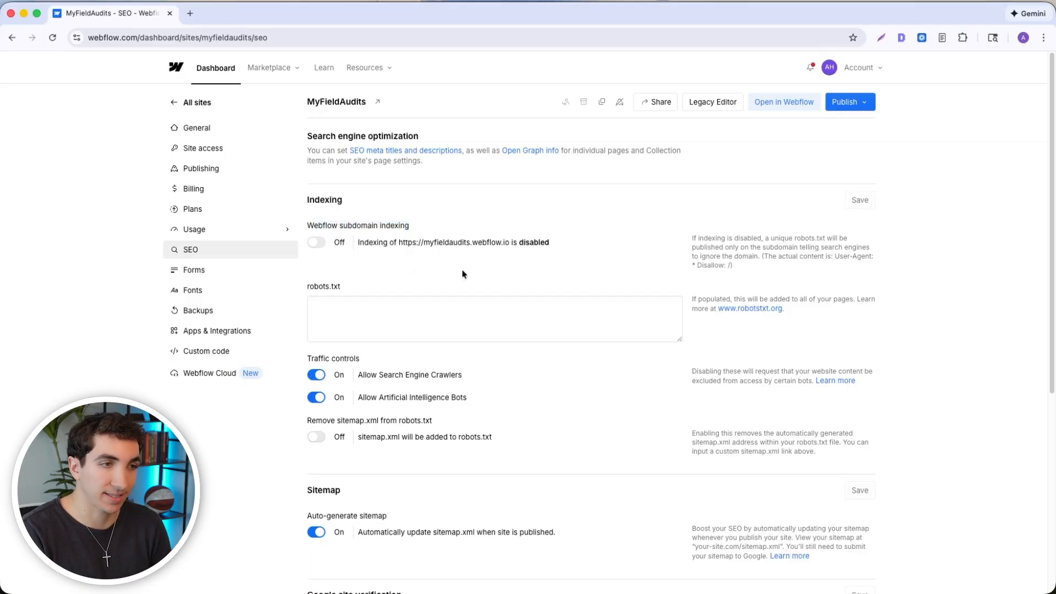
left_click_drag(560, 240, 521, 244)
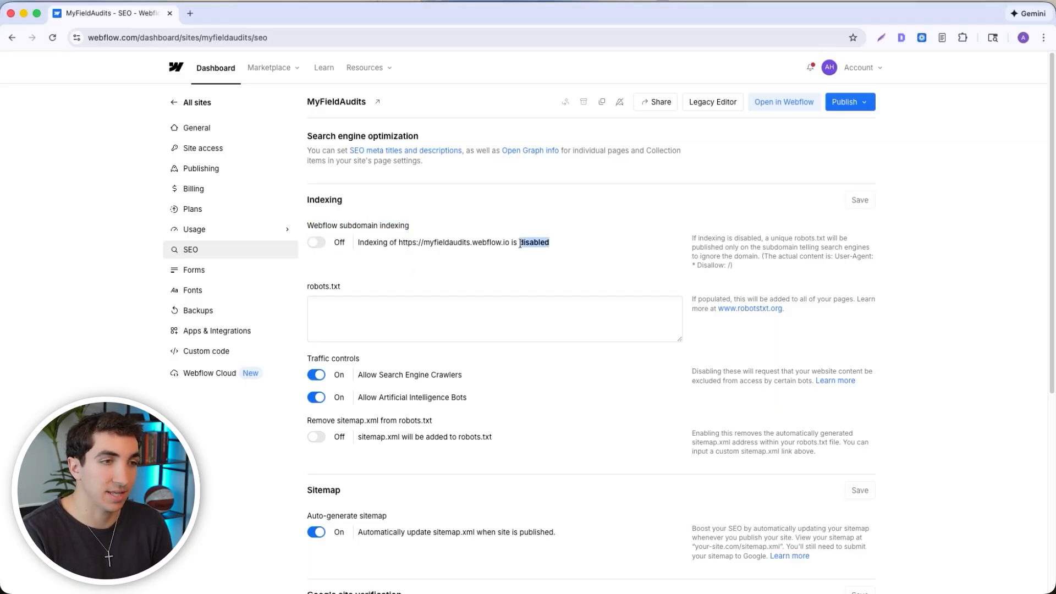
left_click(555, 242)
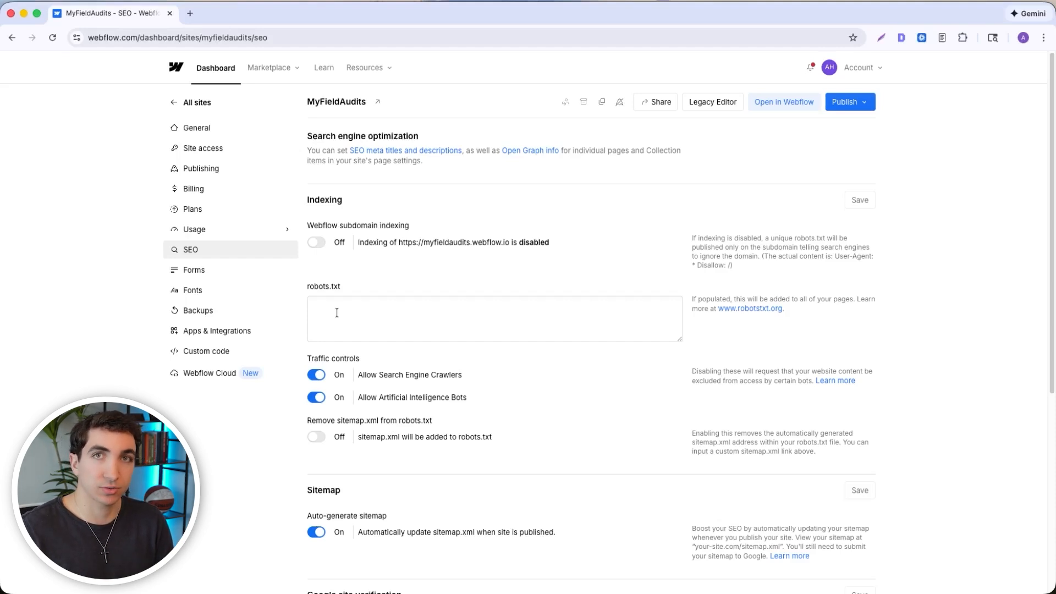
- Examine the robots.txt field and the traffic controls for search engine crawlers and artificial intelligence bots
left_click(364, 331)
left_click(524, 356)
scroll(524, 356, "down", 1)
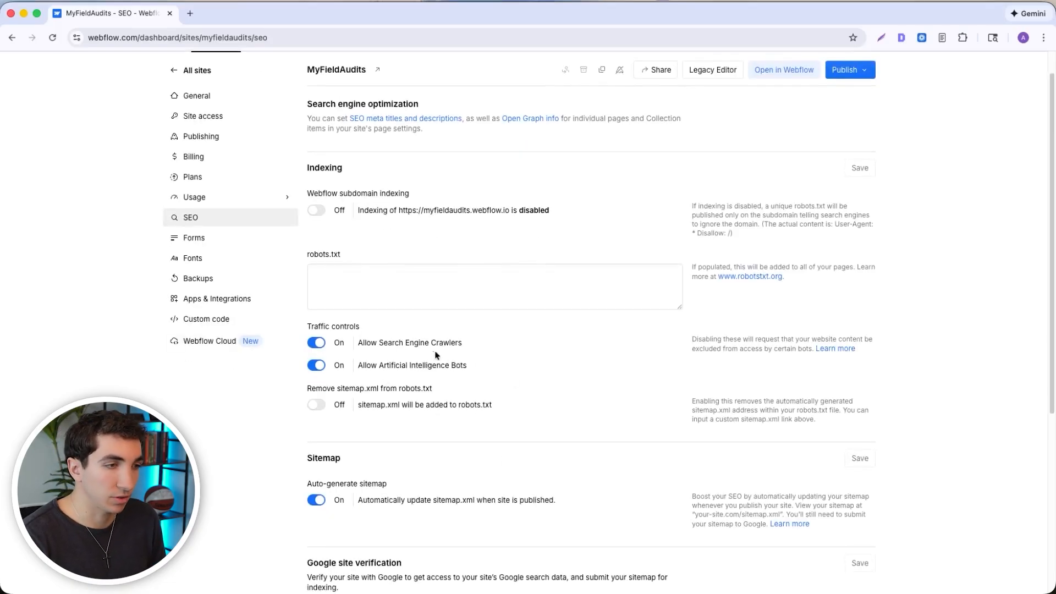
left_click_drag(492, 348, 359, 345)
left_click(402, 326)
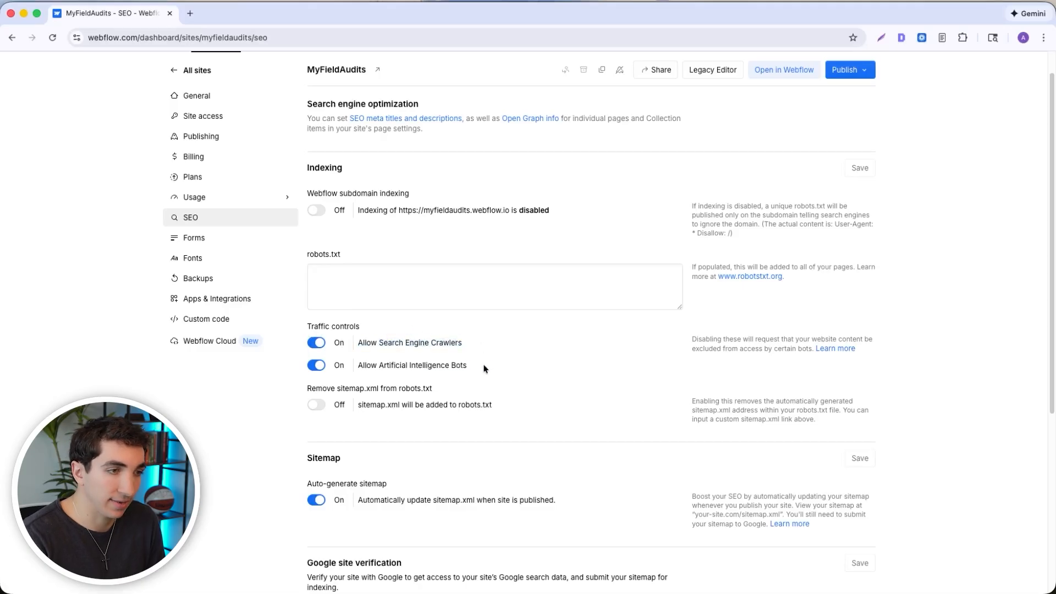
left_click_drag(486, 368, 358, 366)
left_click(371, 366)
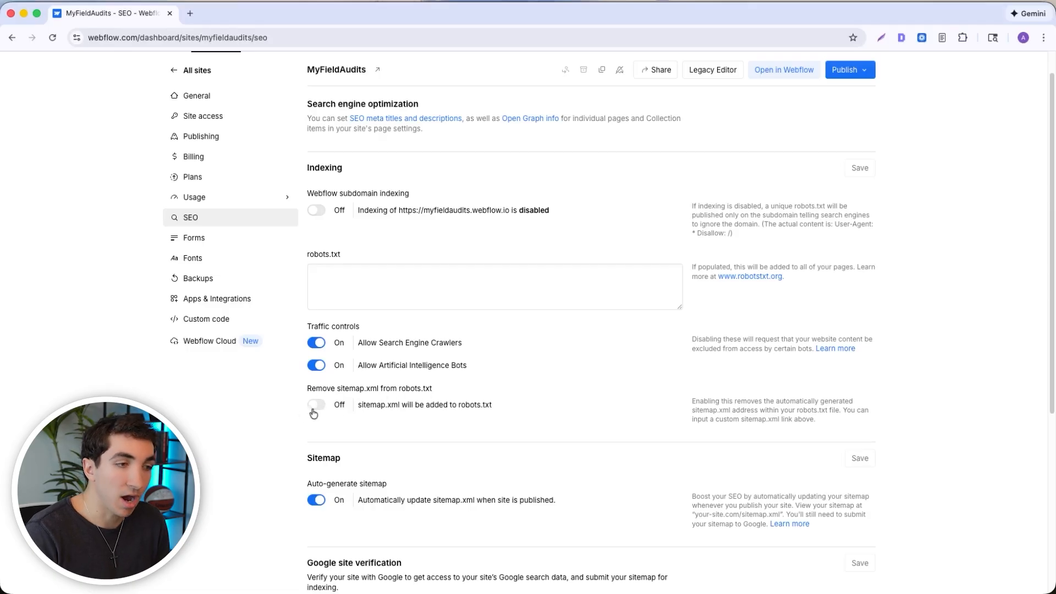
- Examine the option for removing sitemap.xml from robots.txt and the Auto-generate sitemap setting
left_click_drag(358, 408, 492, 407)
left_click(402, 409)
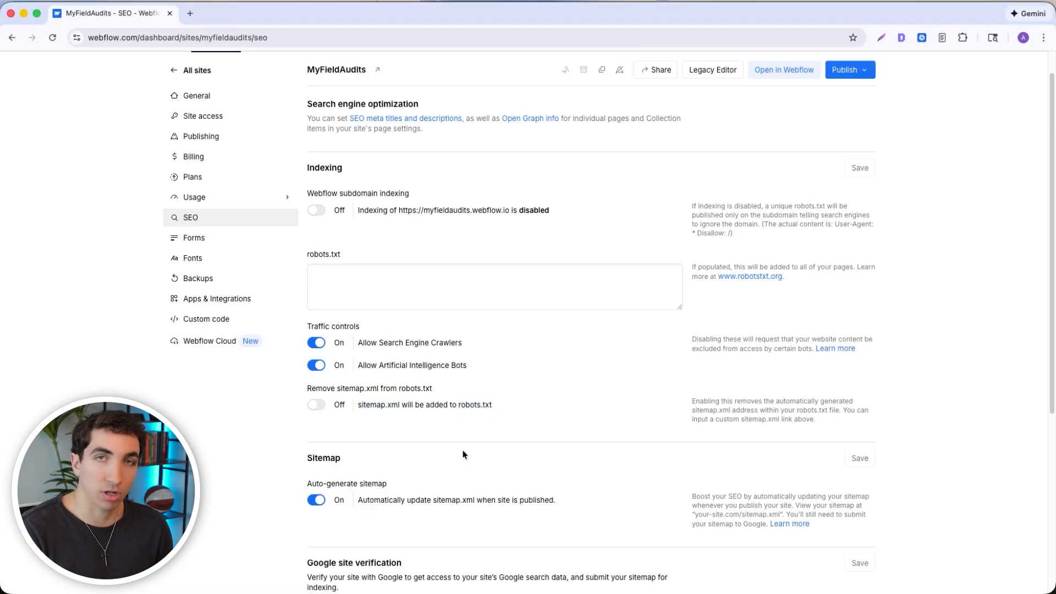
scroll(351, 457, "down", 4)
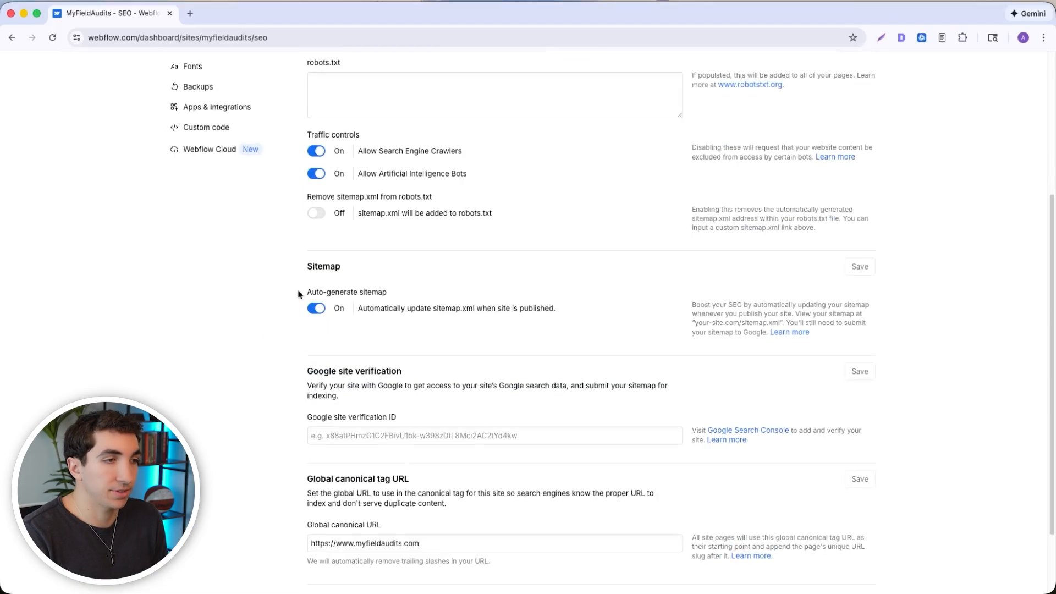
left_click_drag(306, 293, 380, 290)
left_click(389, 297)
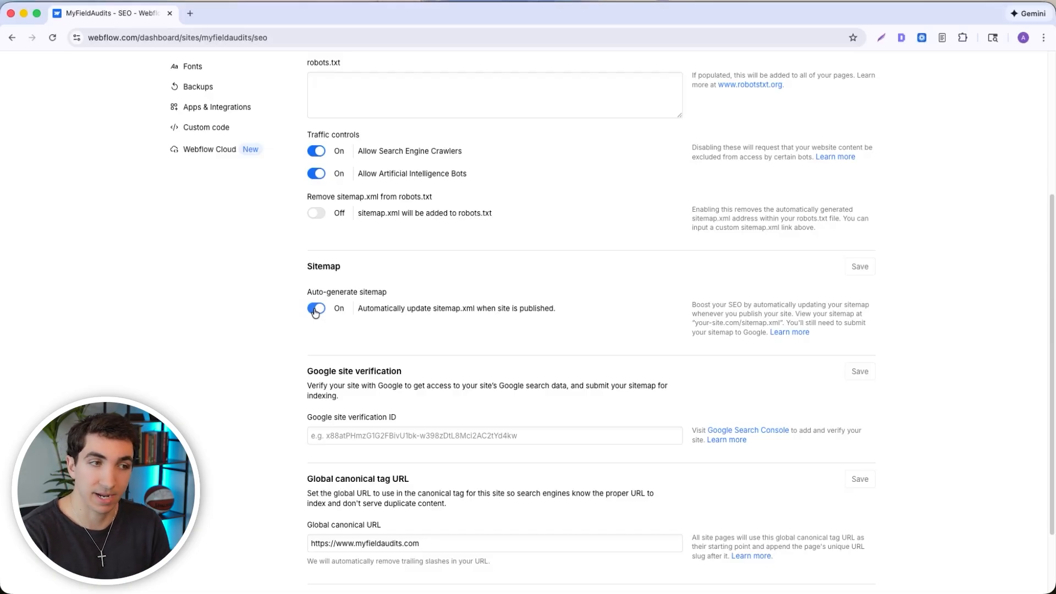
- Switch Remove sitemap.xml from robots.txt on and back off, and check the publish destinations without publishing
scroll(317, 330, "up", 3)
left_click(318, 391)
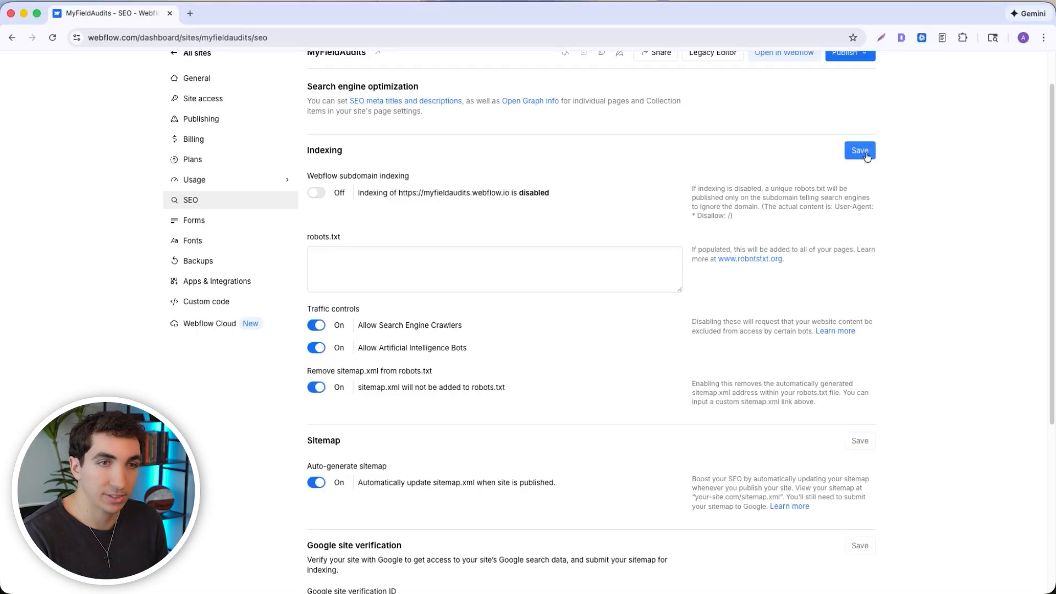
left_click(311, 387)
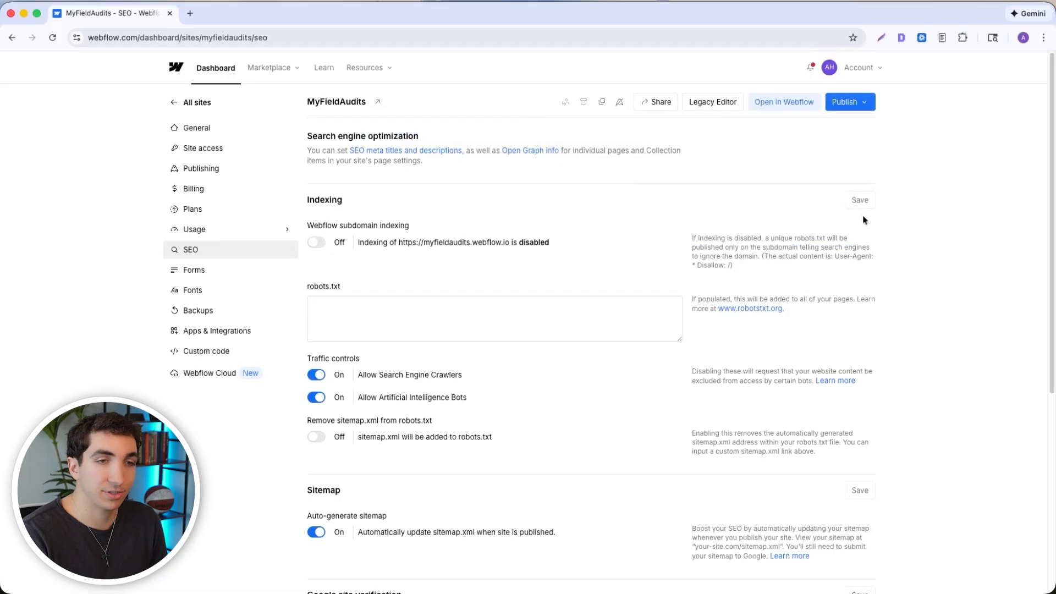
left_click(868, 104)
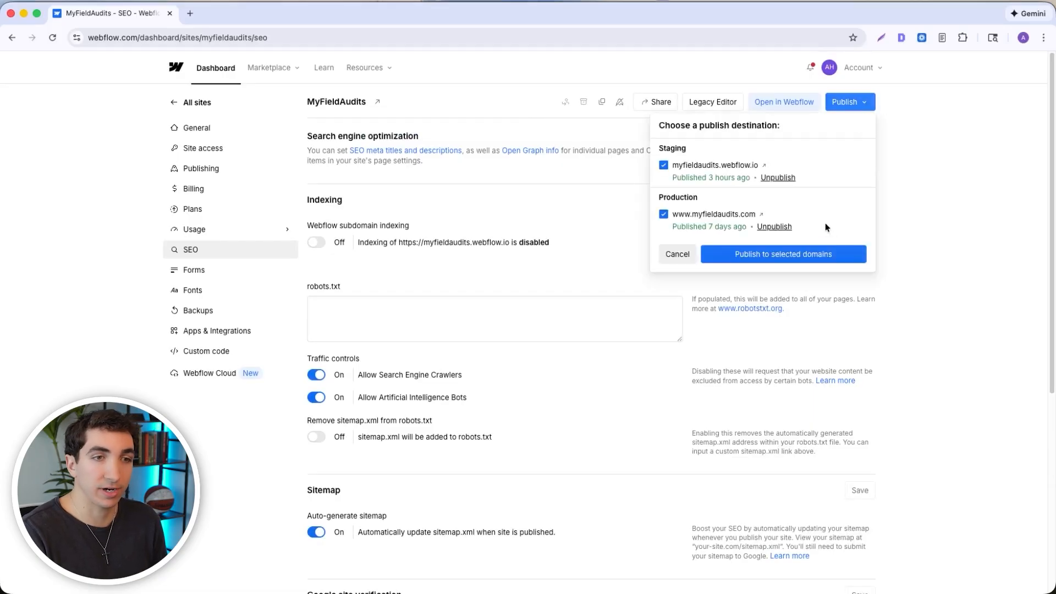
left_click(917, 241)
- Examine the Google site verification, the global canonical tag URL and the LLMs.txt upload settings
scroll(554, 290, "down", 5)
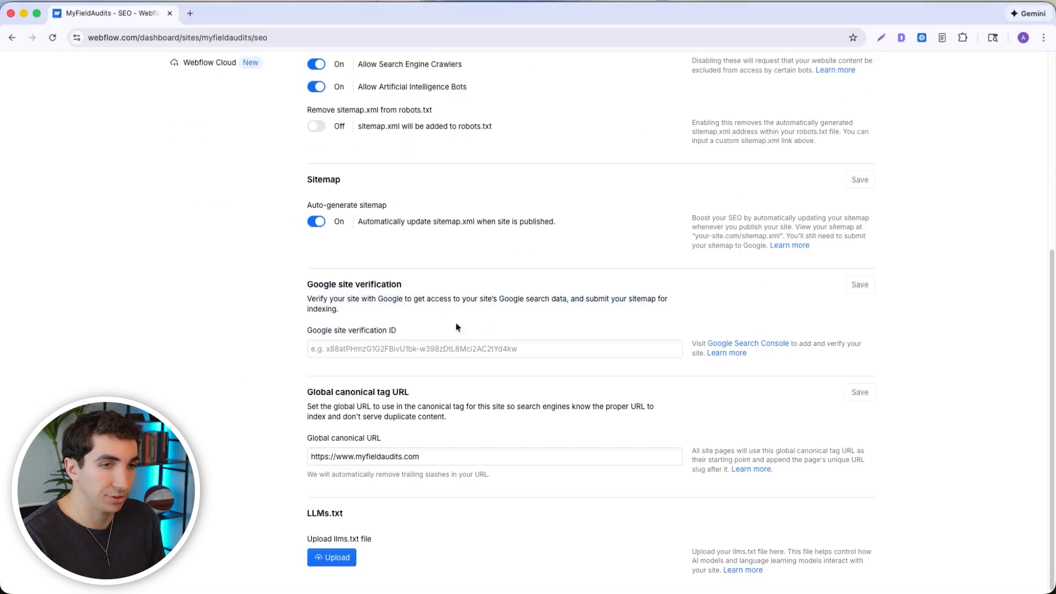
scroll(372, 359, "down", 1)
left_click_drag(302, 392, 424, 391)
left_click(423, 391)
triple_click(427, 453)
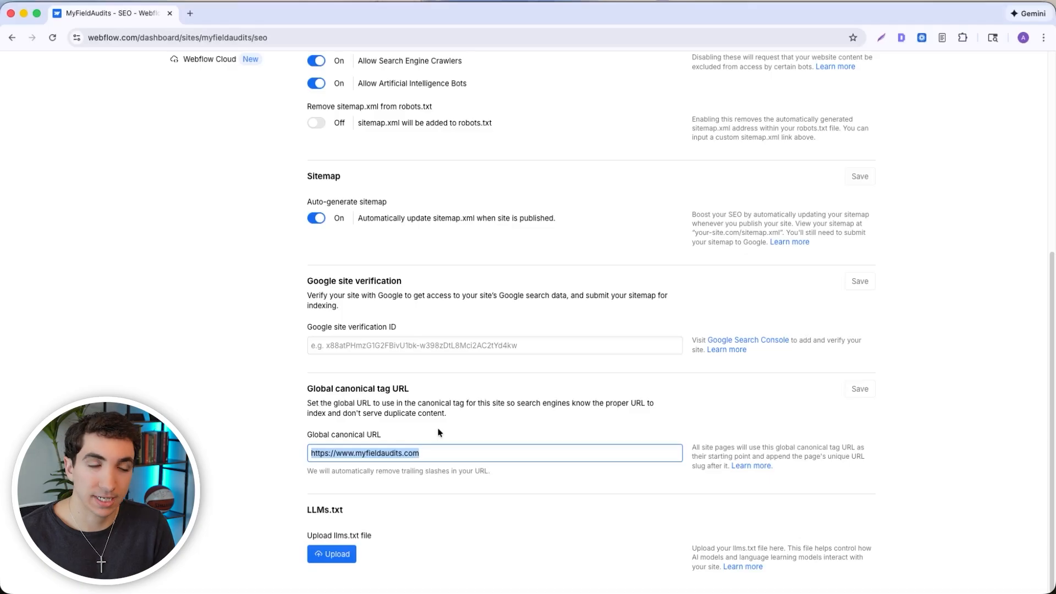
left_click(430, 451)
triple_click(440, 457)
left_click(405, 436)
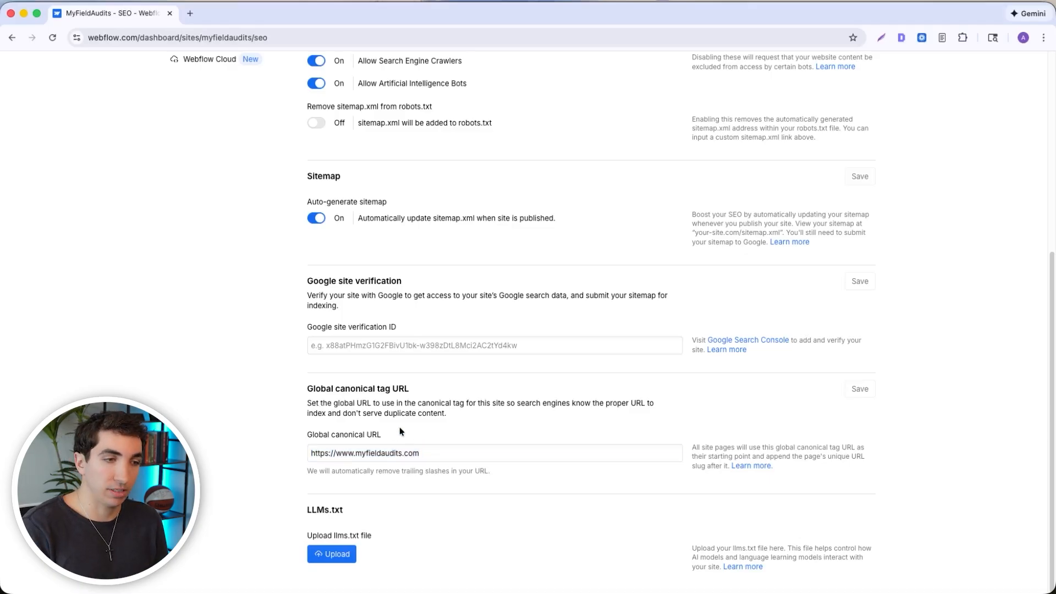
left_click_drag(373, 537, 300, 508)
left_click(307, 518)
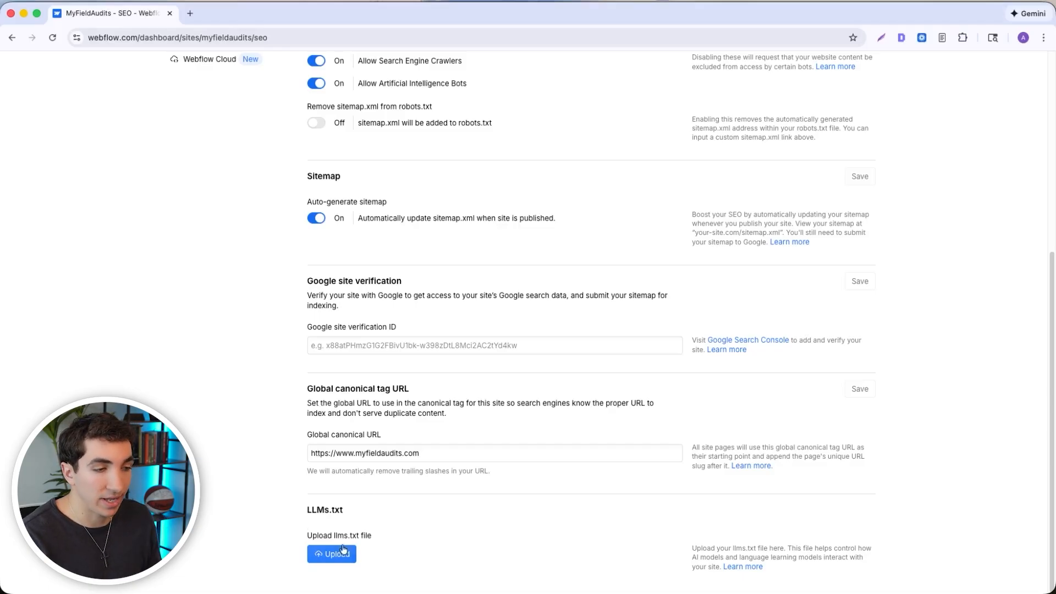
- Open the site's Publishing settings and check which production domain is the default
scroll(358, 385, "up", 5)
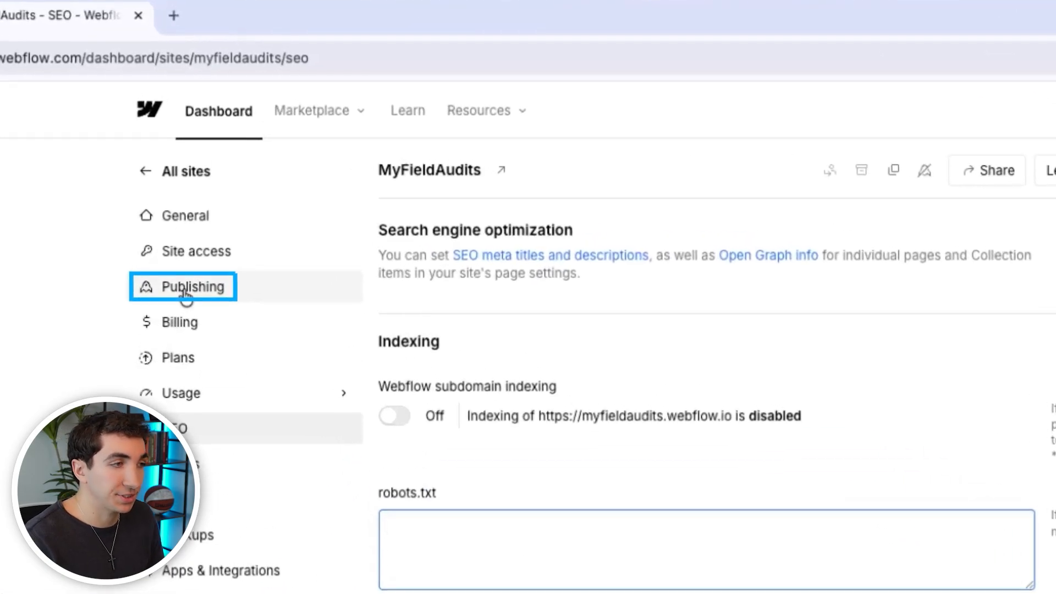
left_click(187, 289)
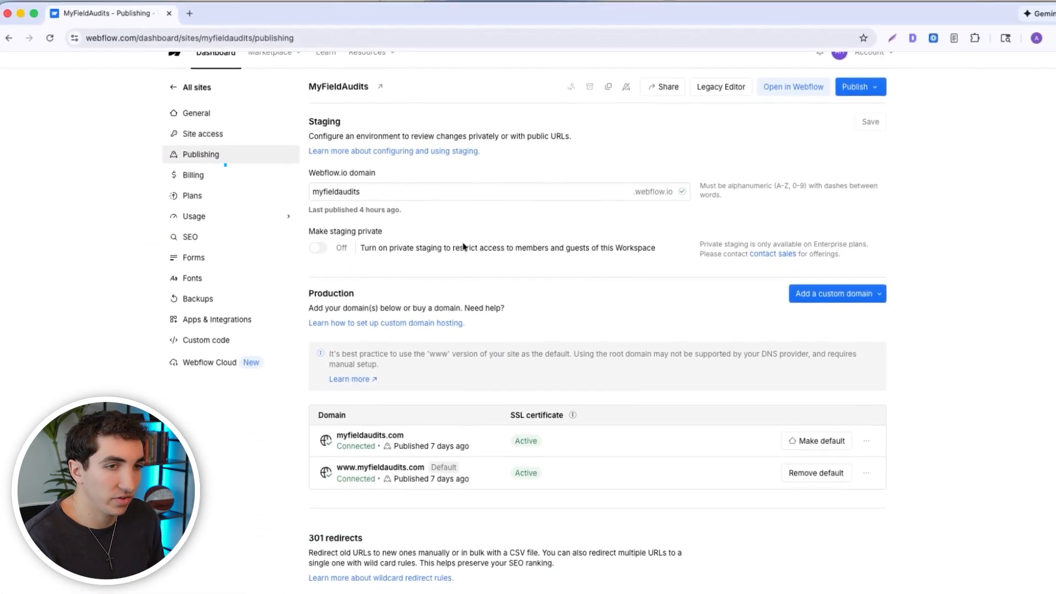
scroll(550, 308, "down", 3)
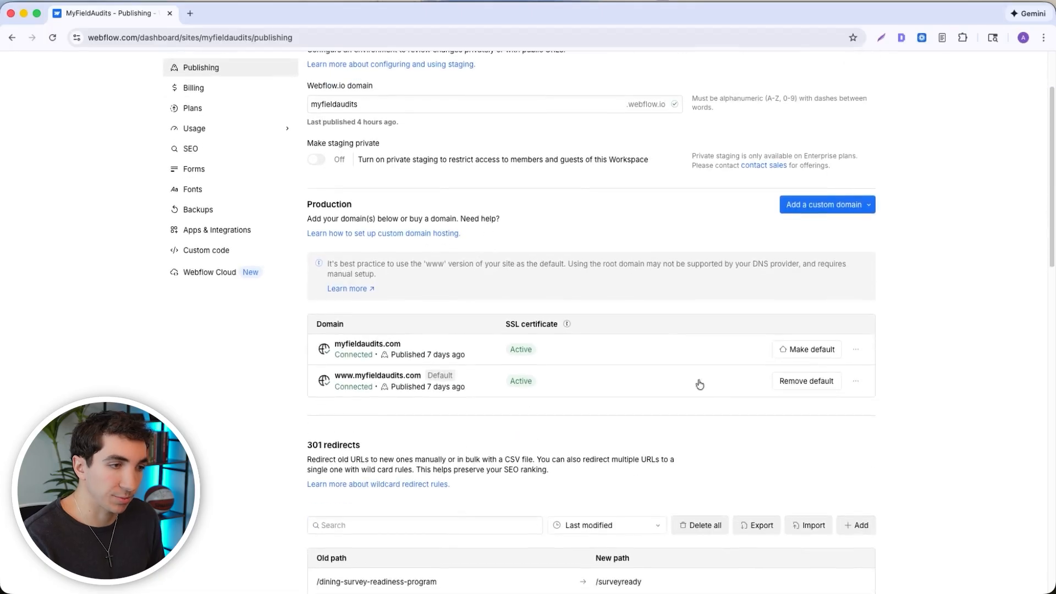
scroll(410, 390, "up", 1)
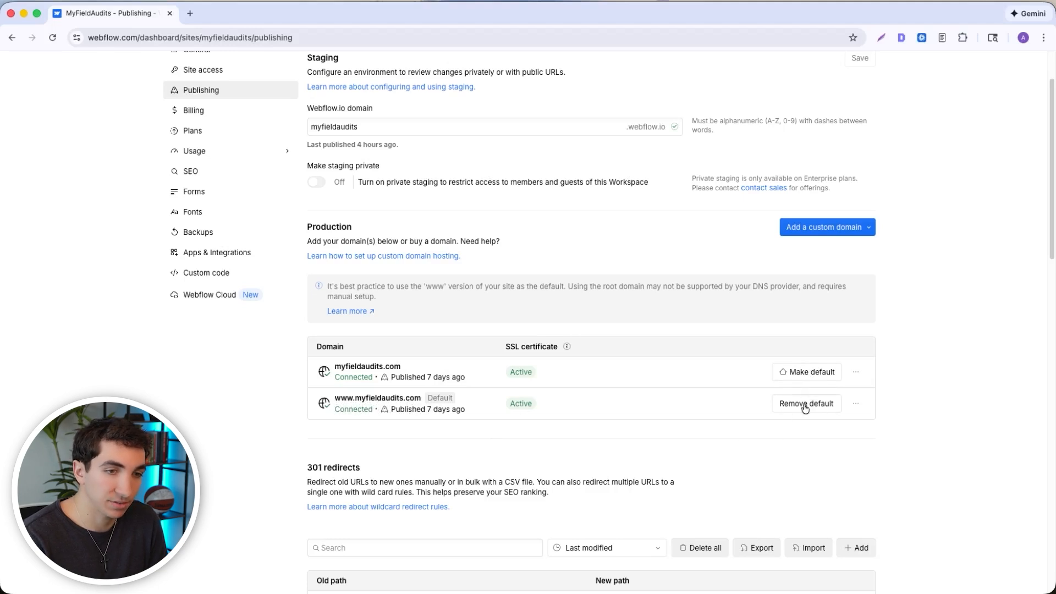
scroll(476, 472, "up", 1)
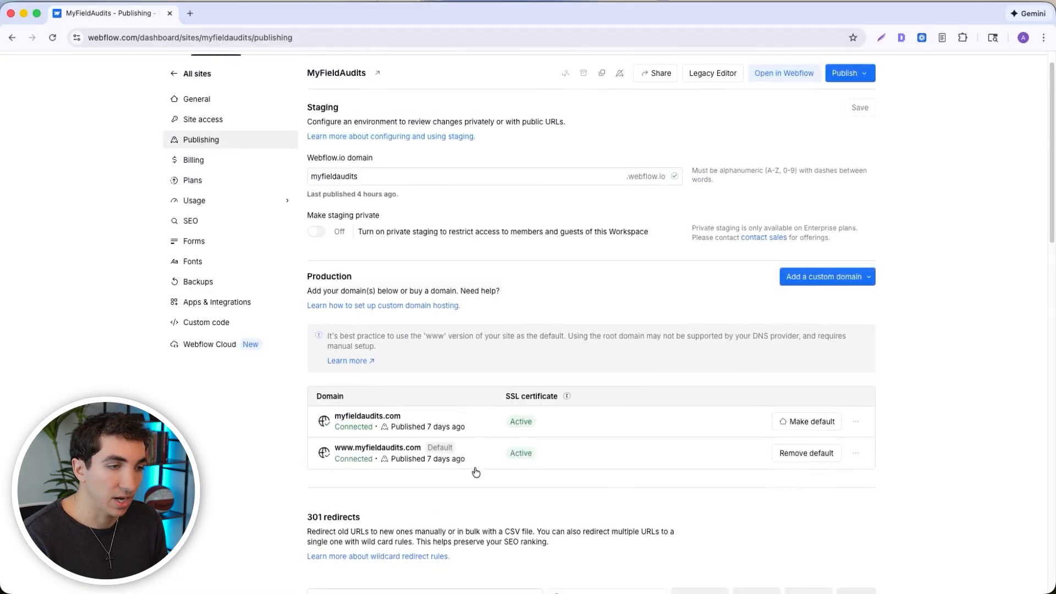
- Examine the production domains and the 301 redirects section in the Publishing settings
scroll(476, 472, "down", 2)
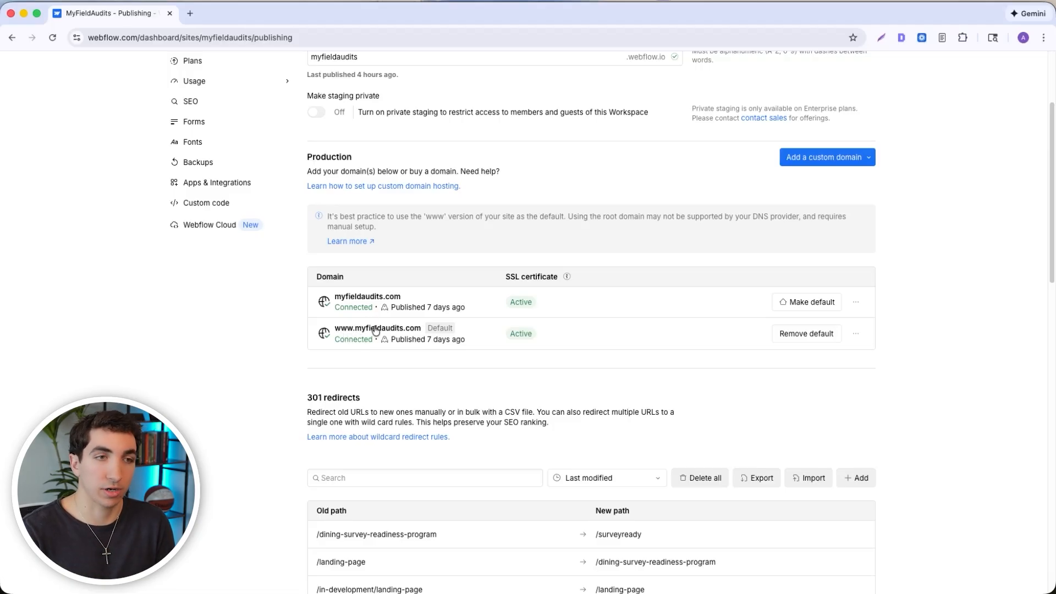
scroll(376, 330, "down", 15)
left_click_drag(428, 241, 307, 241)
left_click(306, 243)
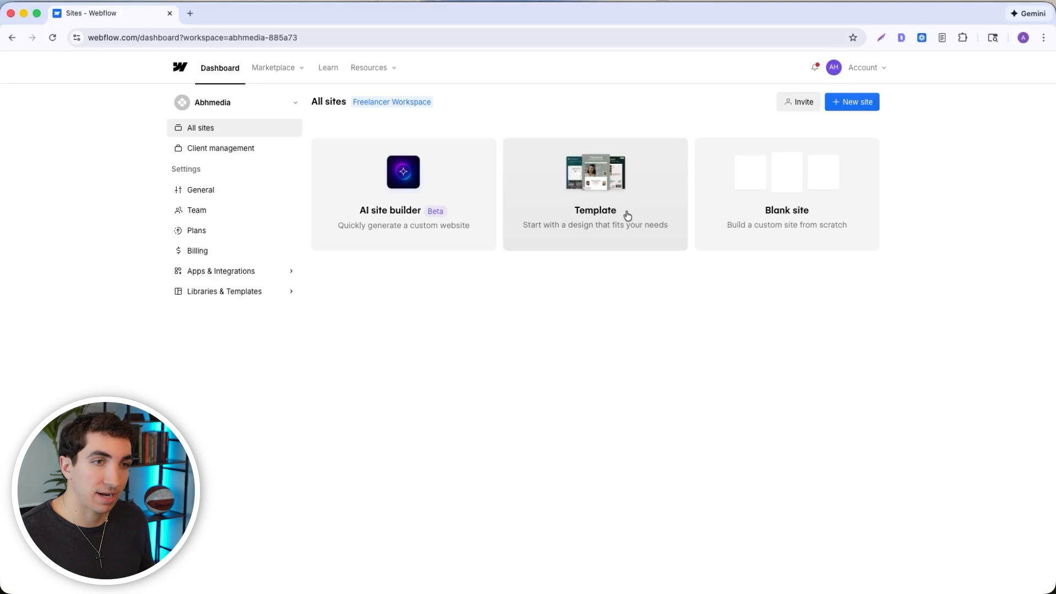
- Create a blank site with the suggested name and access setting, and start a new CMS collection in it
left_click(742, 210)
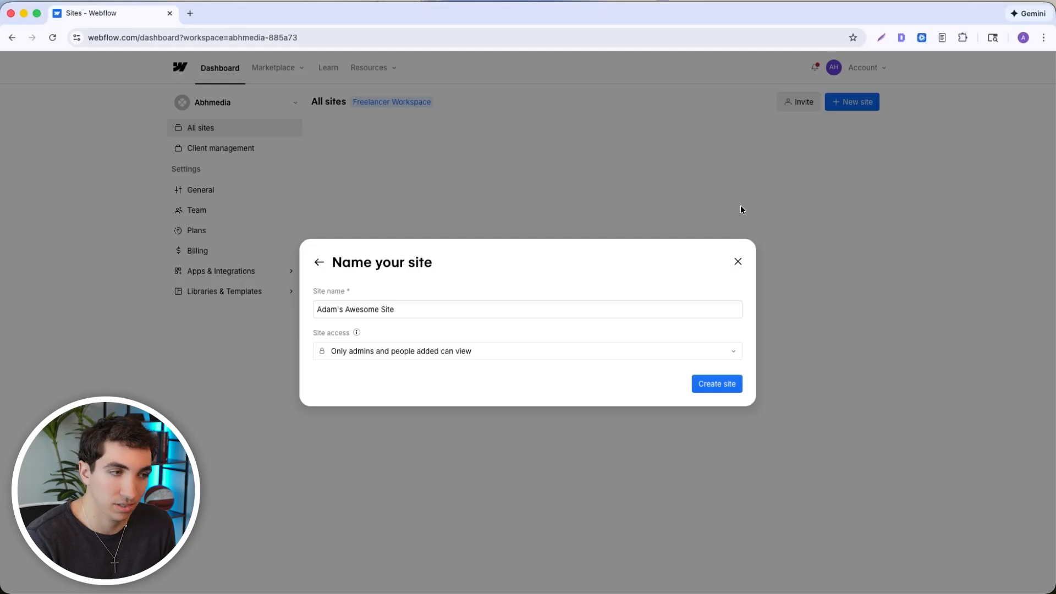
left_click(718, 388)
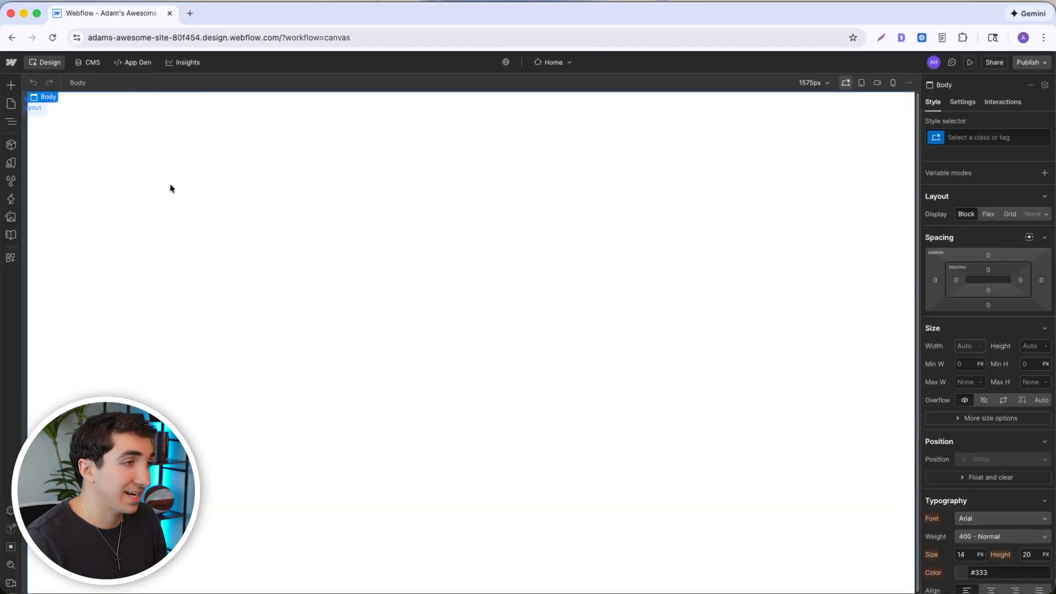
left_click(88, 64)
left_click(126, 85)
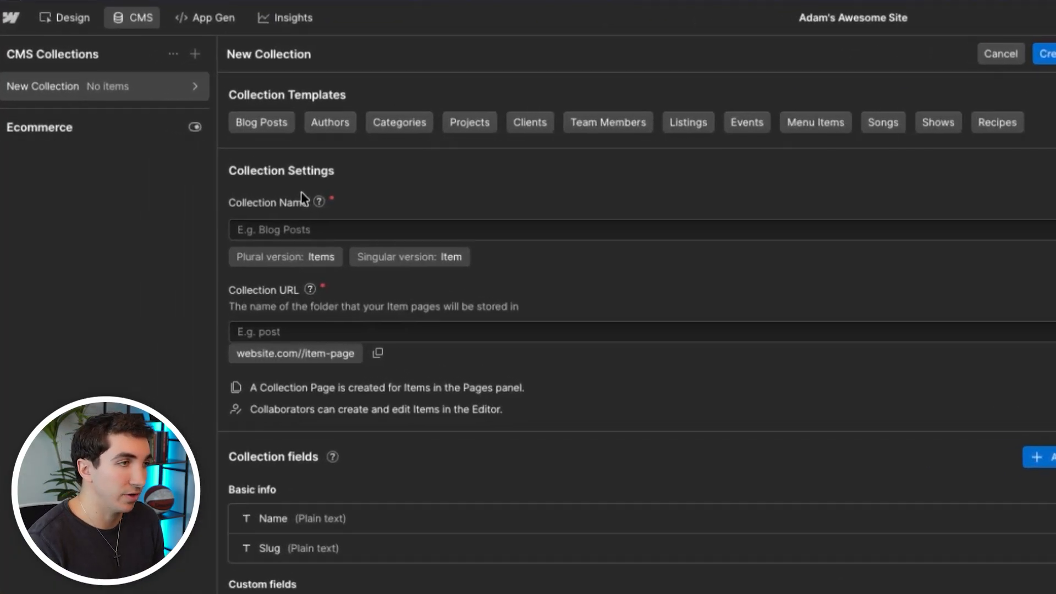
- Apply the Blog Posts template to the new collection and keep Blog Posts as the collection name
left_click(273, 121)
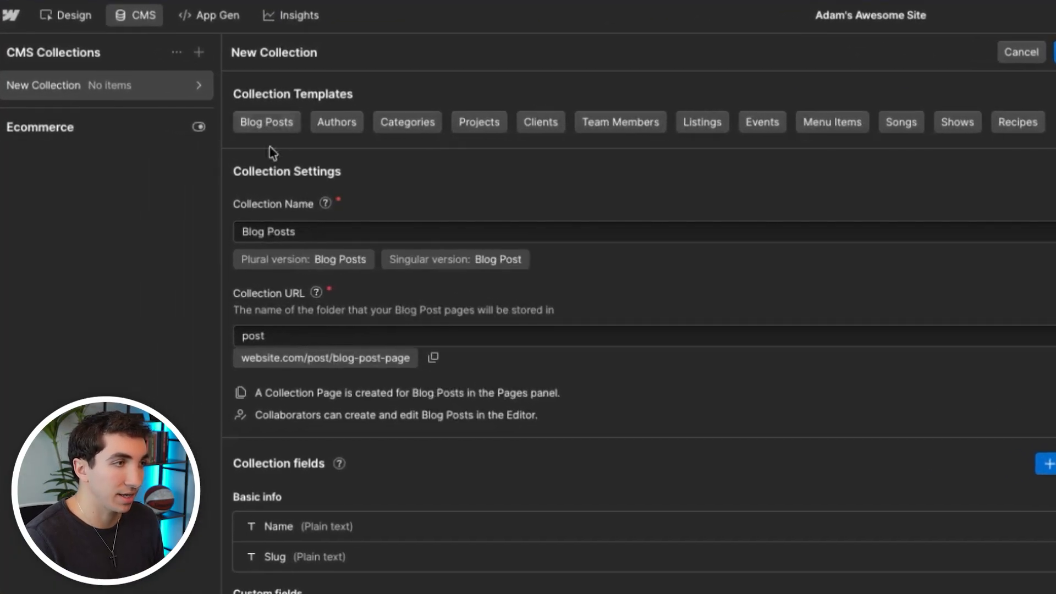
scroll(440, 215, "down", 1)
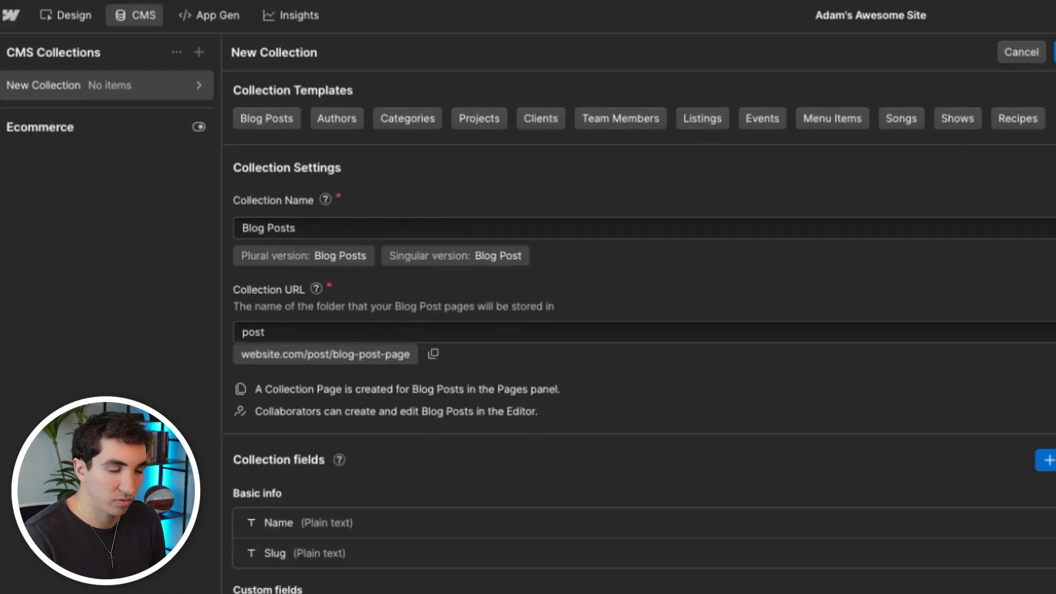
triple_click(410, 229)
left_click(419, 216)
left_click_drag(383, 234, 250, 234)
left_click(426, 263)
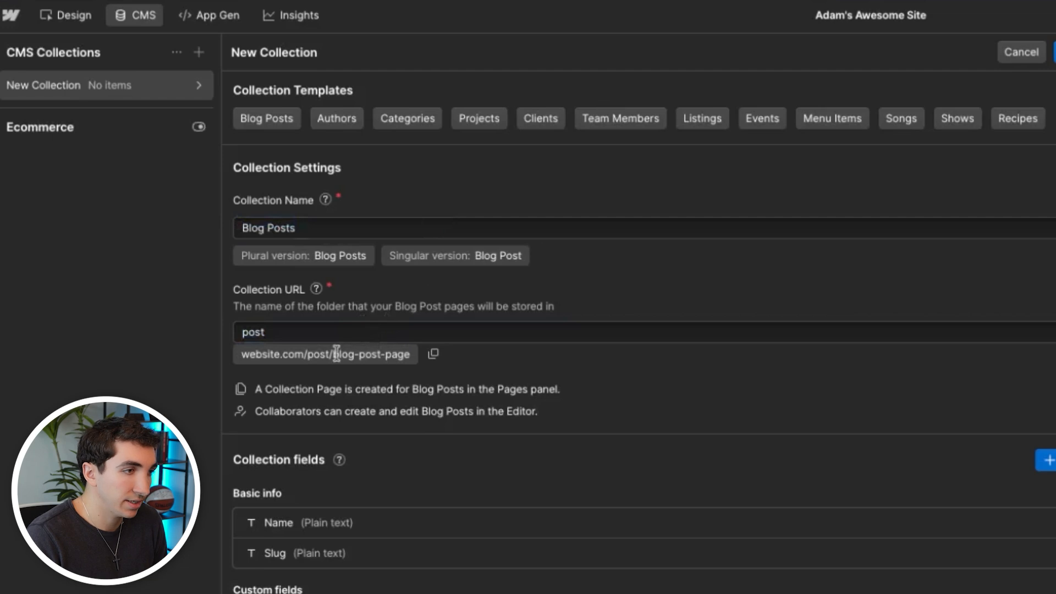
- Set the Blog Posts collection URL to "blog"
left_click(291, 331)
left_click(326, 332)
key("BackSpace")
key("BackSpace")
key("BackSpace")
key("BackSpace")
type("blog")
double_click(328, 332)
left_click(576, 384)
- Relabel the Name field as Title and make the Post Body field required
scroll(485, 452, "down", 1)
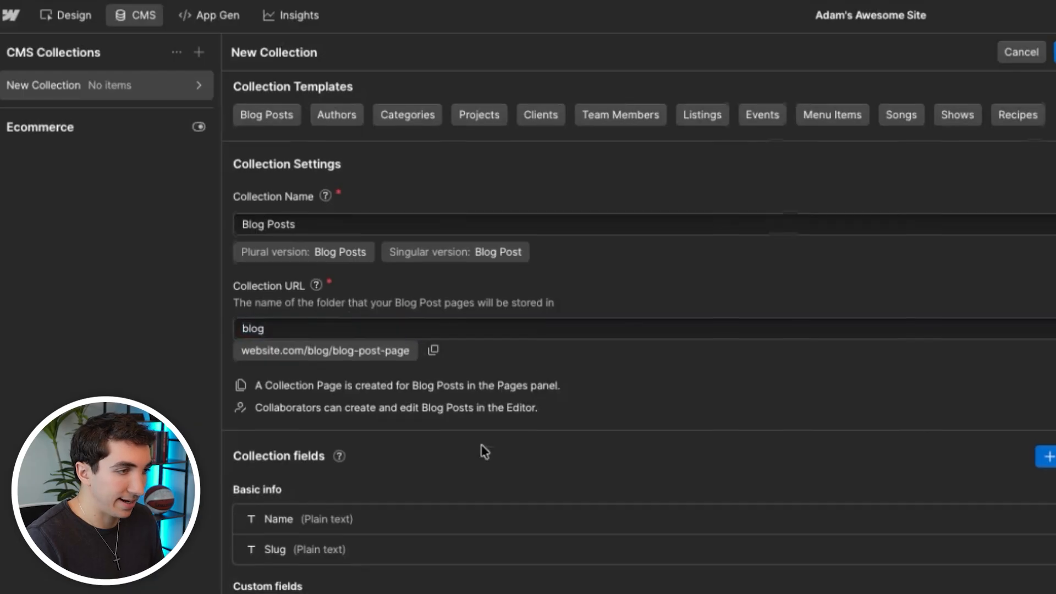
scroll(484, 452, "down", 1)
left_click(312, 474)
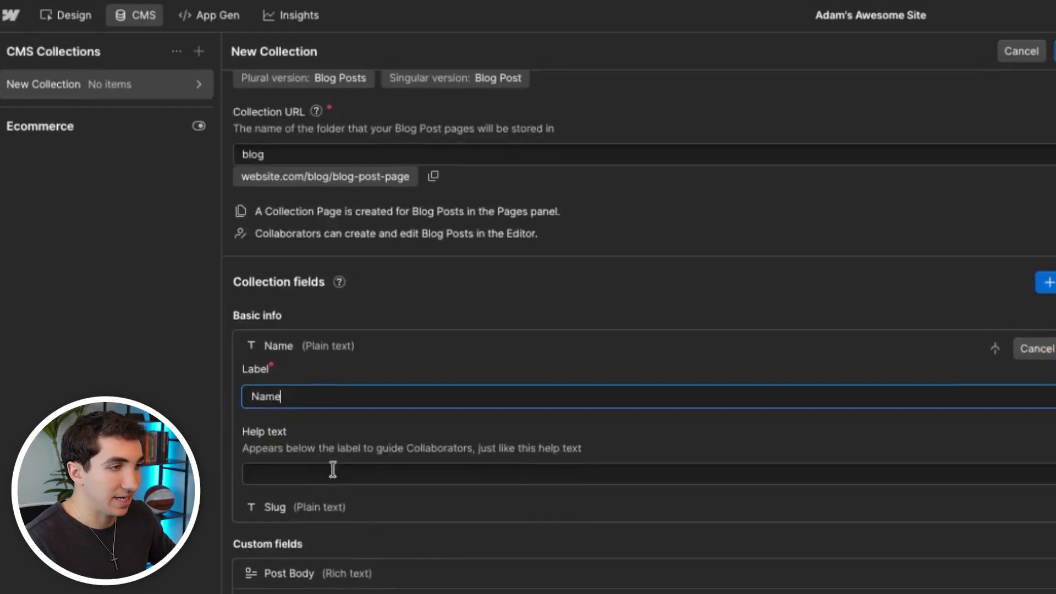
double_click(337, 398)
type("Title")
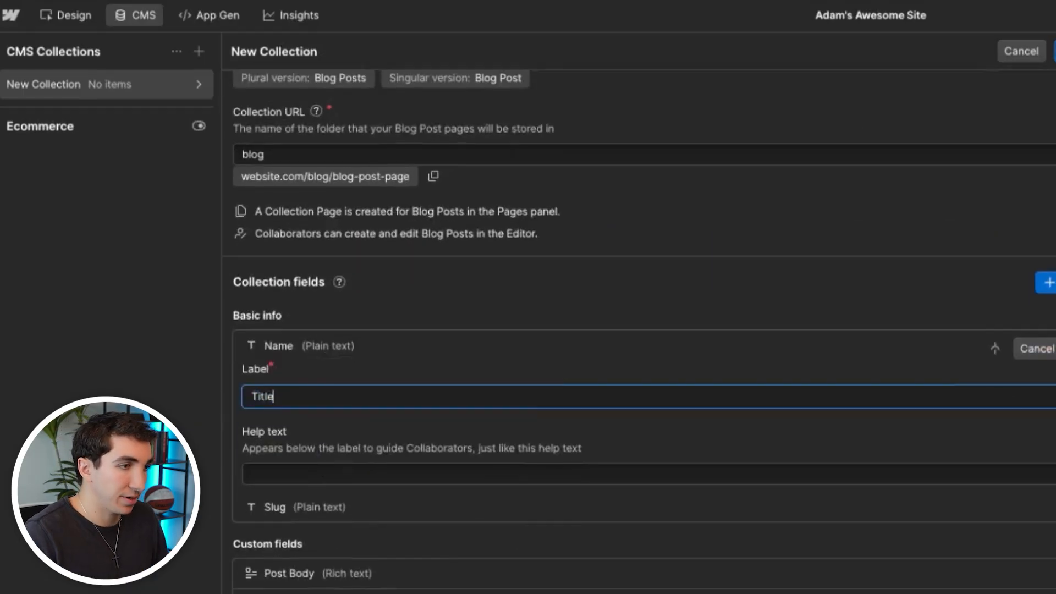
left_click(1055, 349)
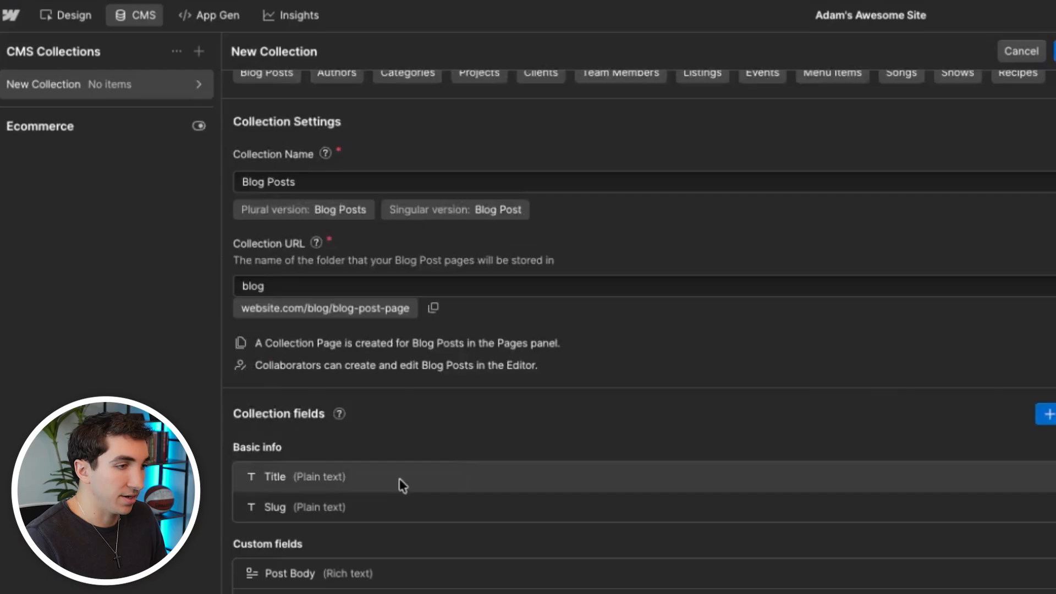
left_click(307, 577)
left_click(301, 391)
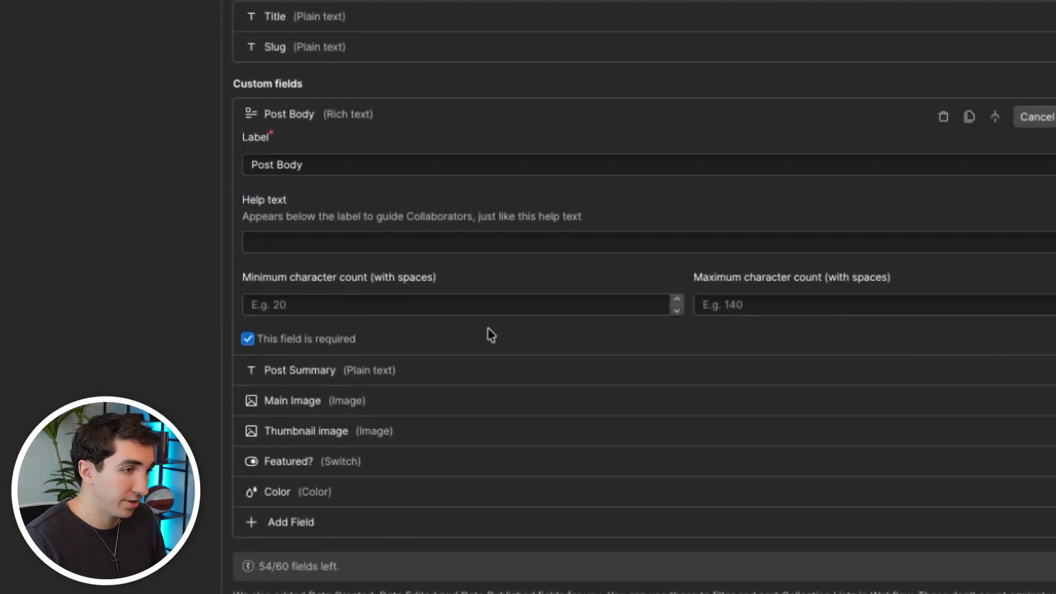
- Relabel the Post Summary field as Meta Description, clear its help text, make it required and save the field
left_click(405, 372)
triple_click(304, 115)
type("M")
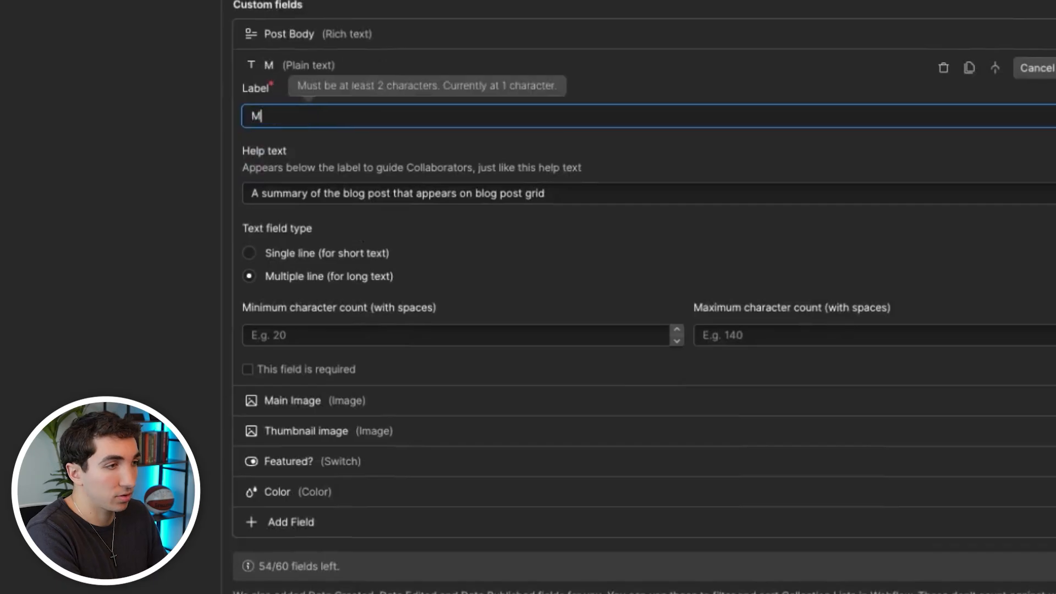
type("eta Description")
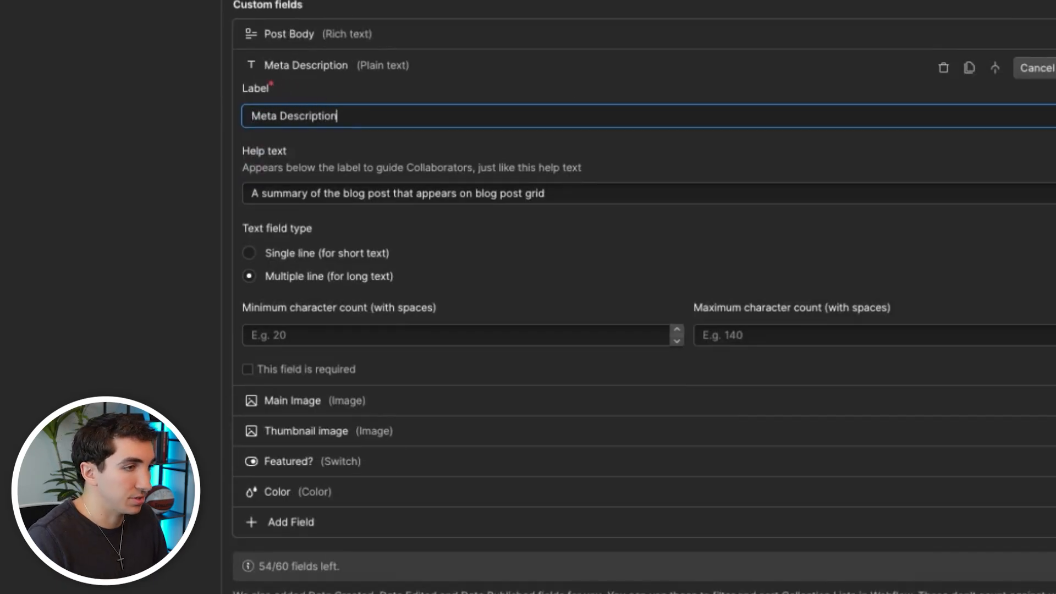
triple_click(323, 193)
key("BackSpace")
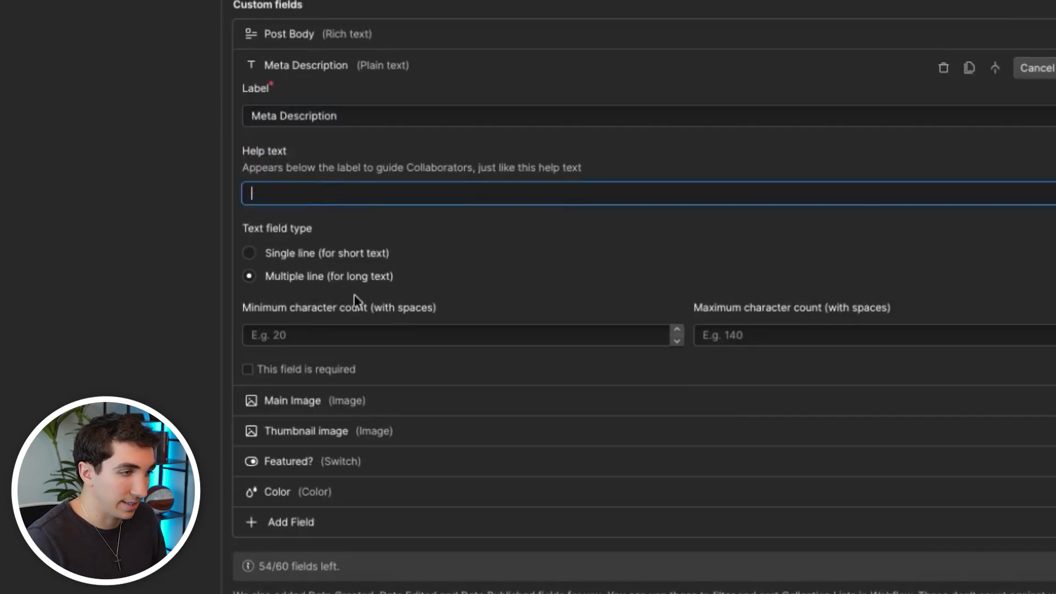
left_click(291, 365)
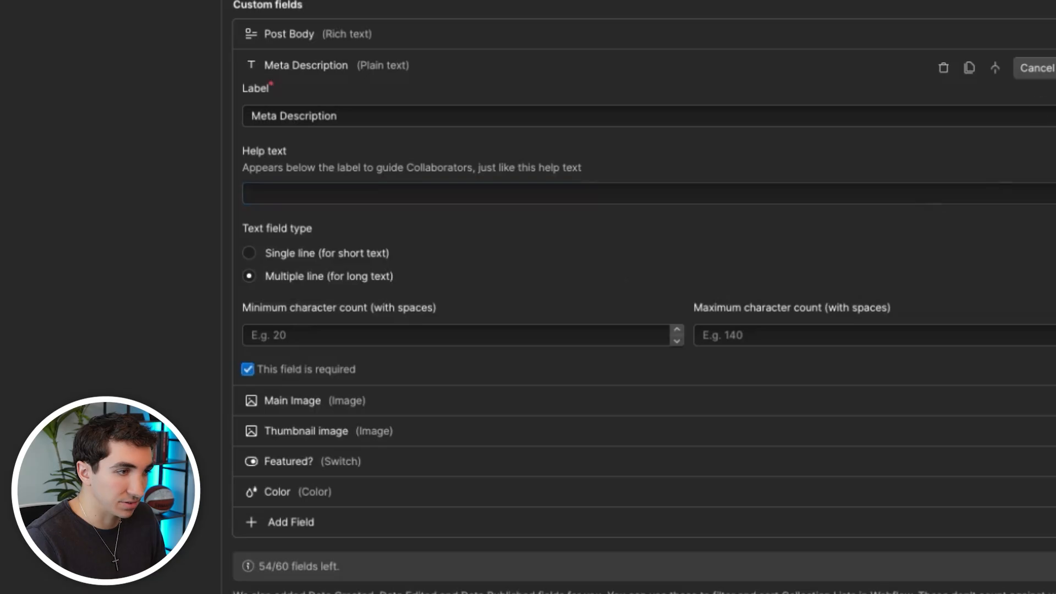
left_click(1055, 69)
- Make the Main Image field required
left_click(302, 401)
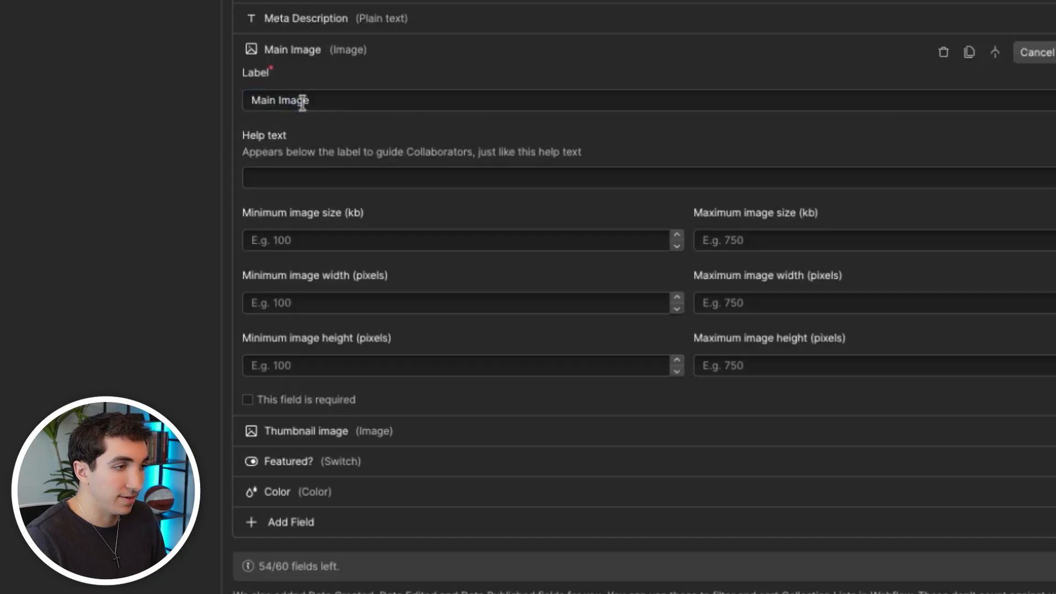
left_click(1038, 52)
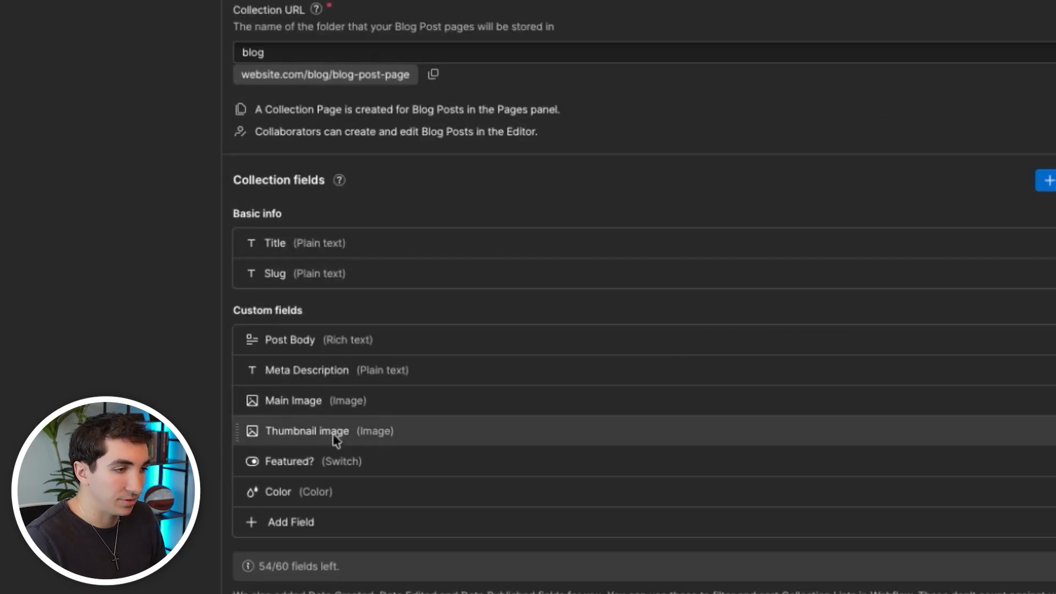
left_click(337, 401)
left_click(297, 401)
- Delete the Featured? and Color fields and create the Blog Posts collection
left_click(303, 462)
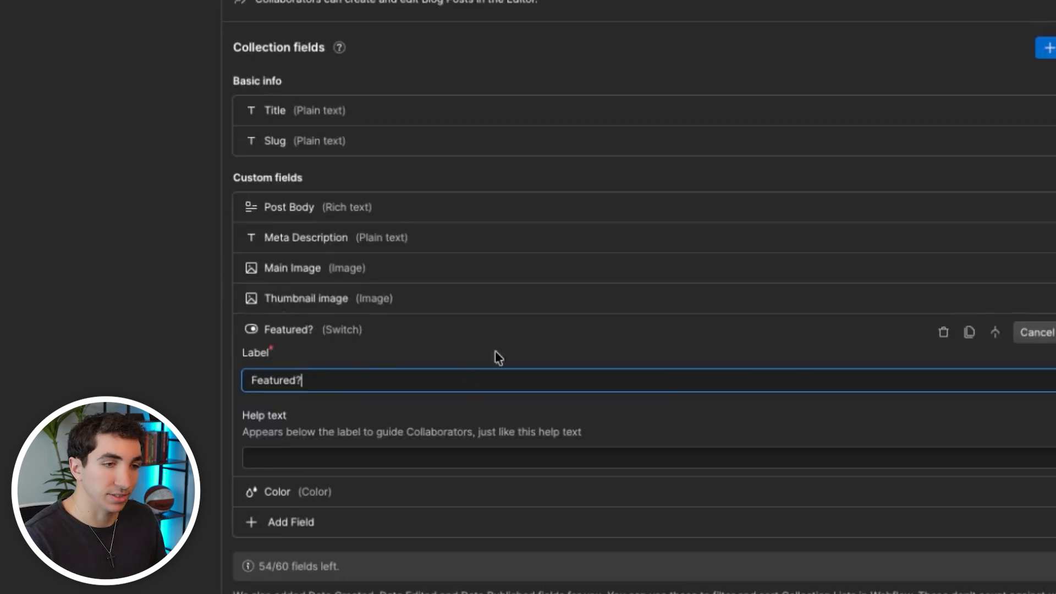
left_click(944, 332)
left_click(386, 493)
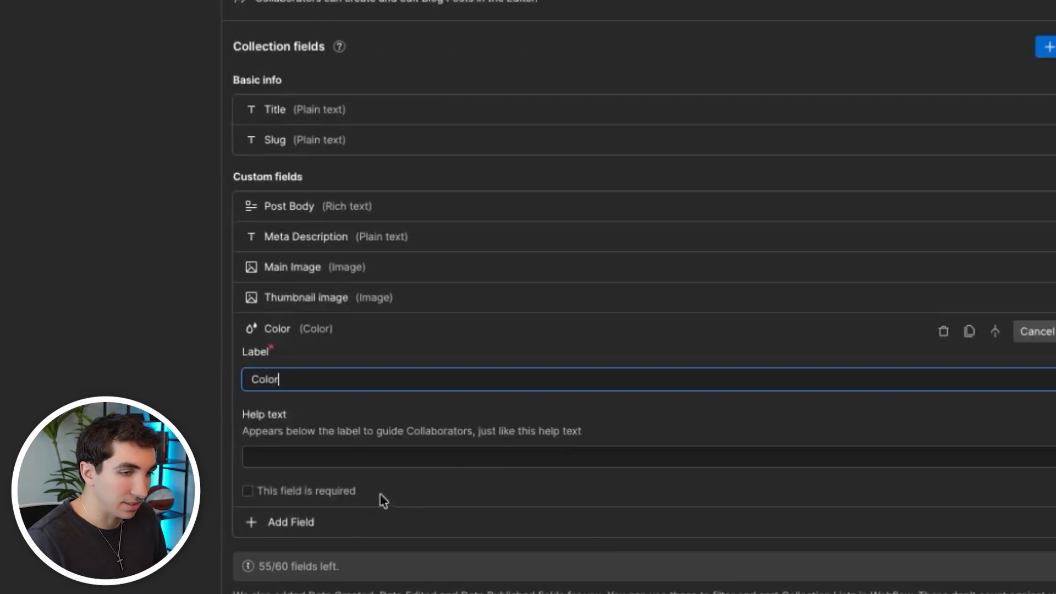
left_click(941, 332)
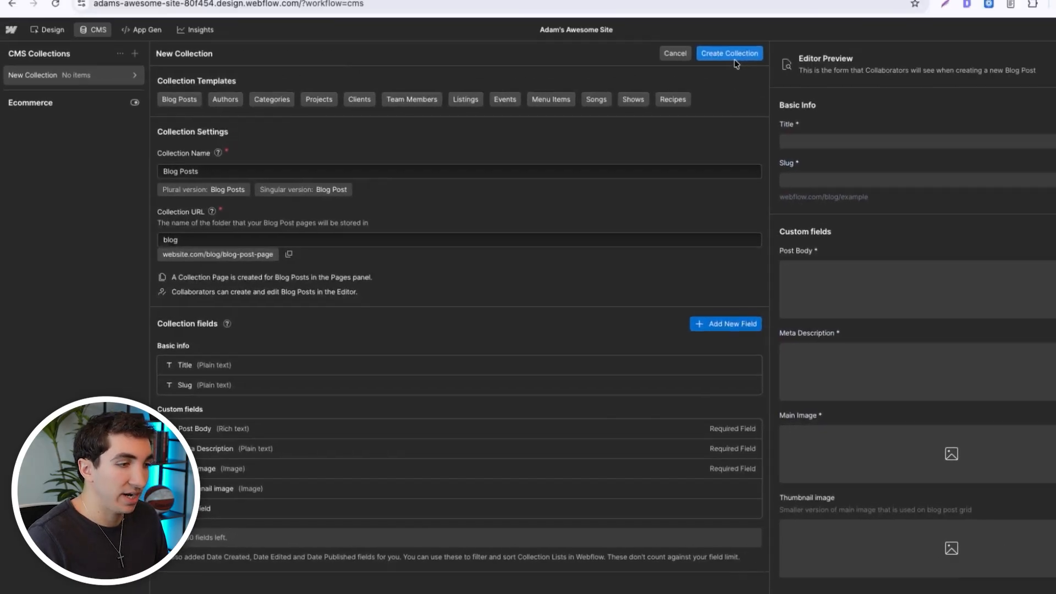
left_click(683, 87)
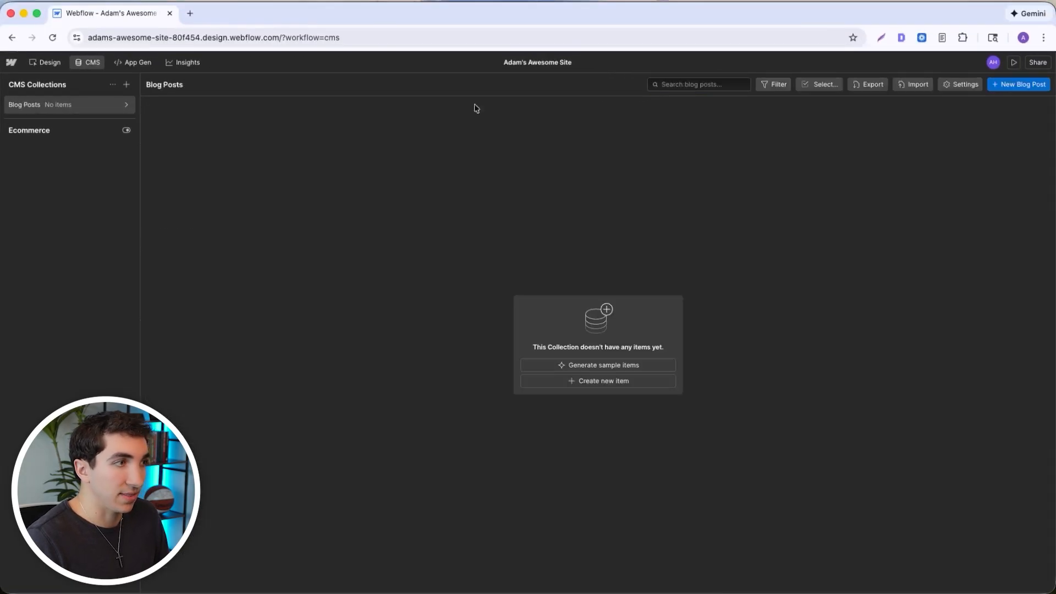
- Start a second CMS collection named Author with the collection URL "author"
left_click(127, 85)
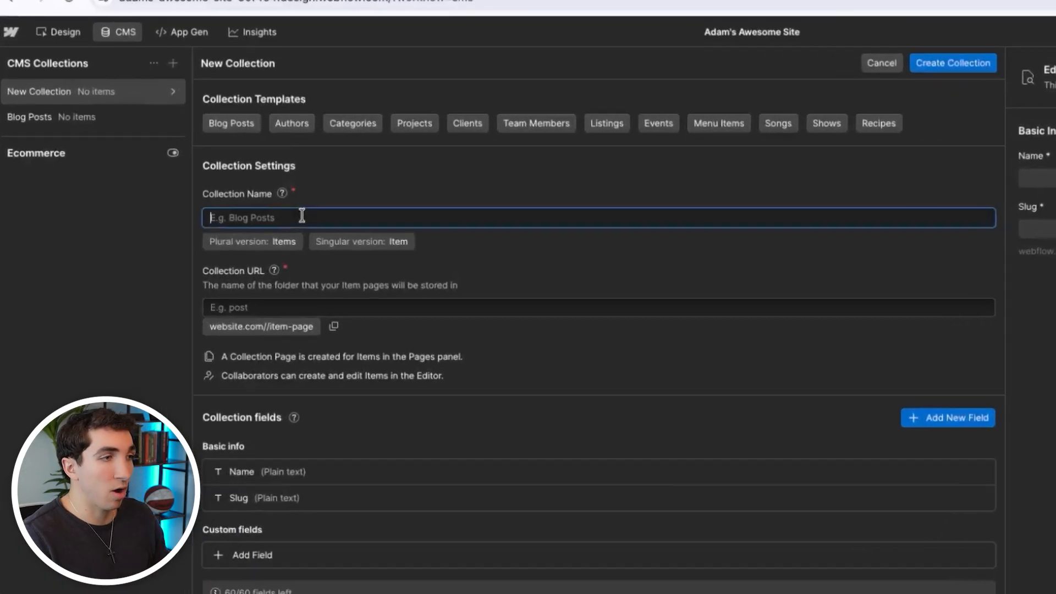
type("Author")
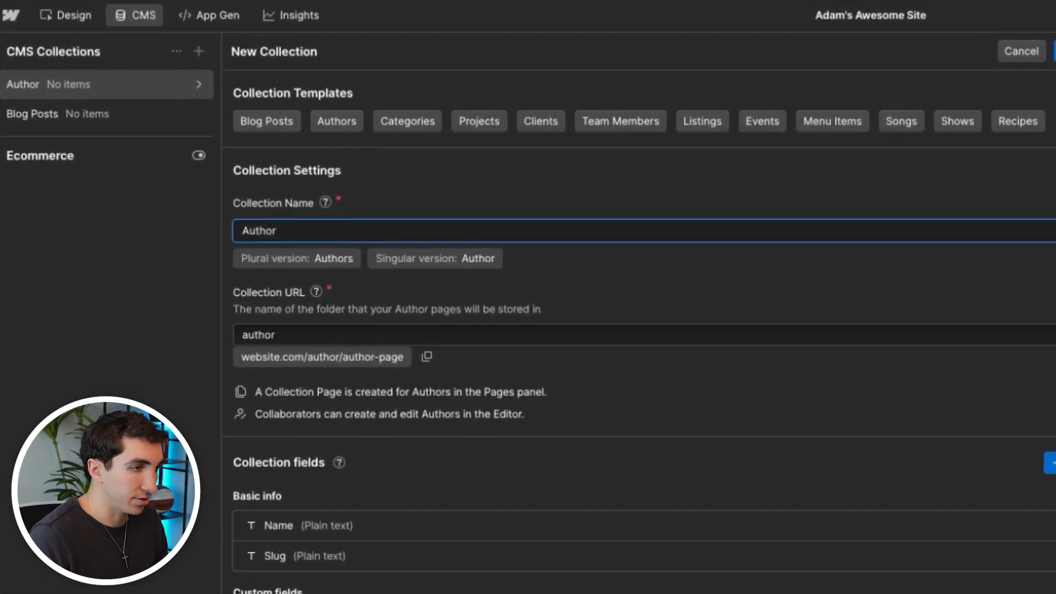
left_click(496, 203)
left_click(336, 329)
left_click(607, 352)
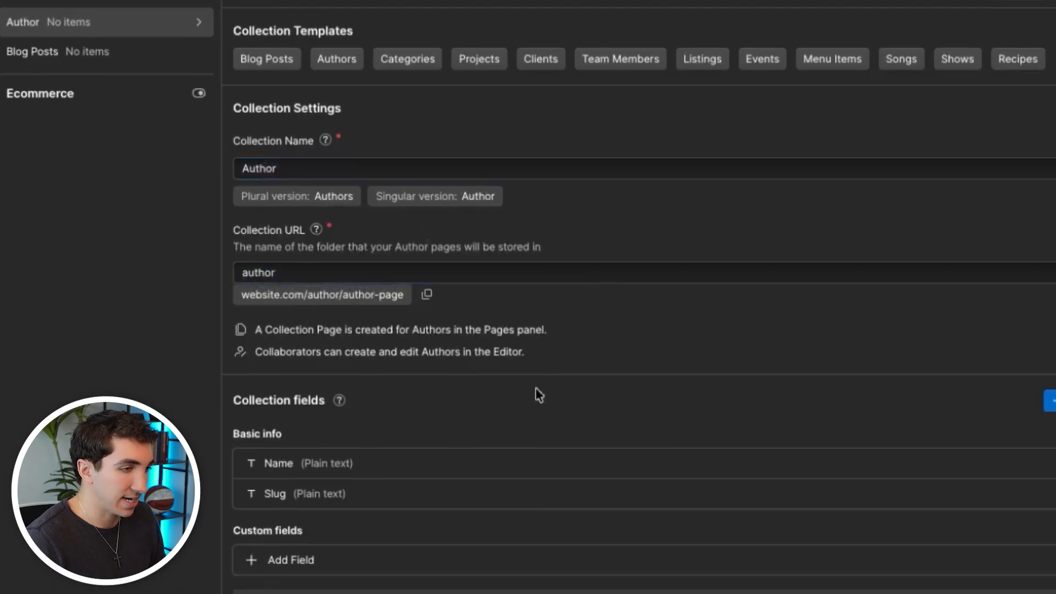
- Add a required image field labelled Author Image and create the author collection
left_click(341, 380)
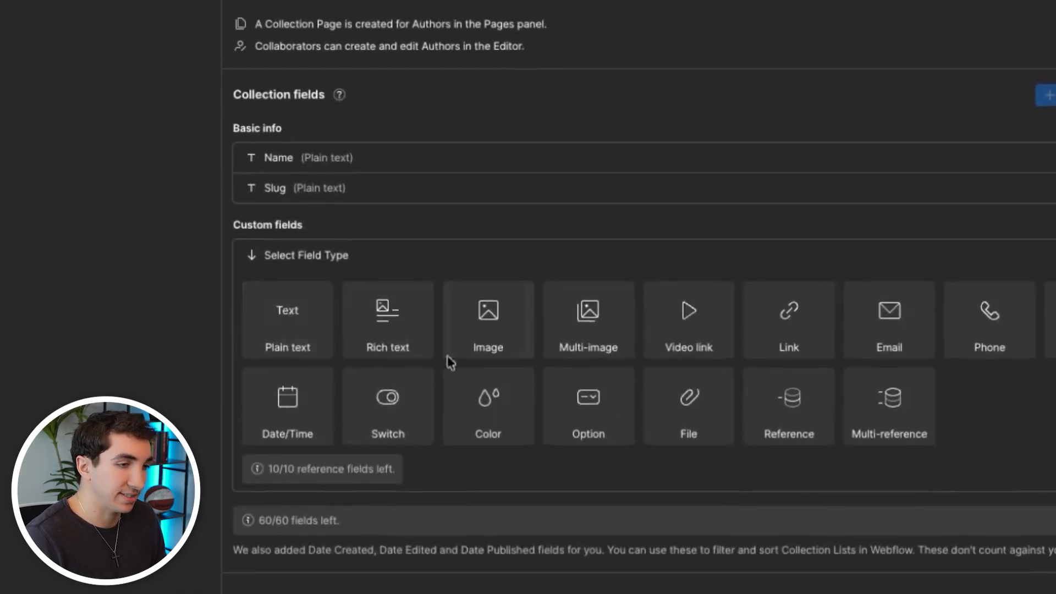
left_click(495, 327)
type("Author Image")
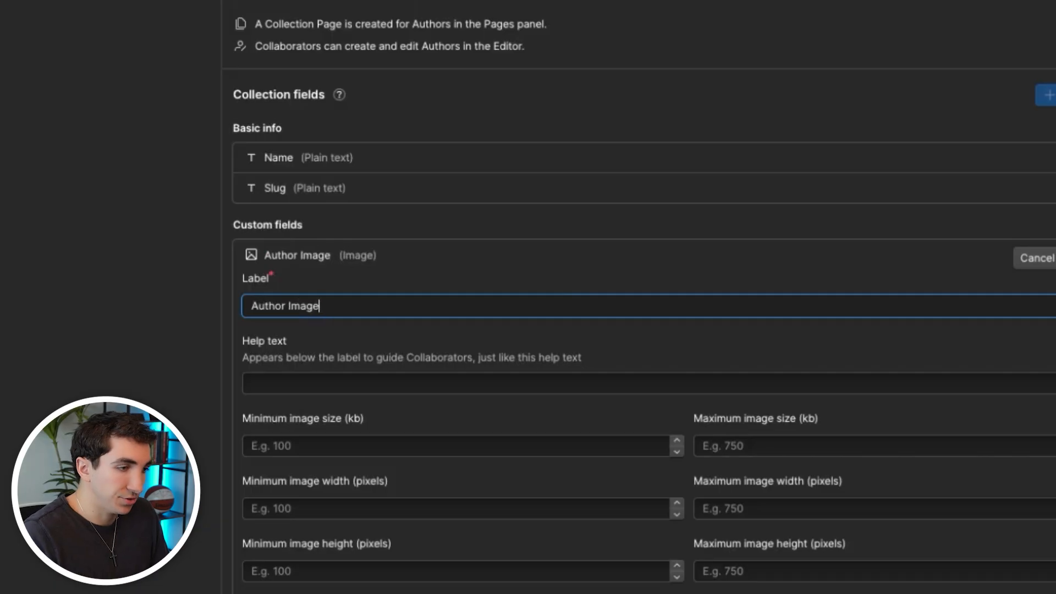
scroll(421, 298, "down", 2)
left_click(300, 476)
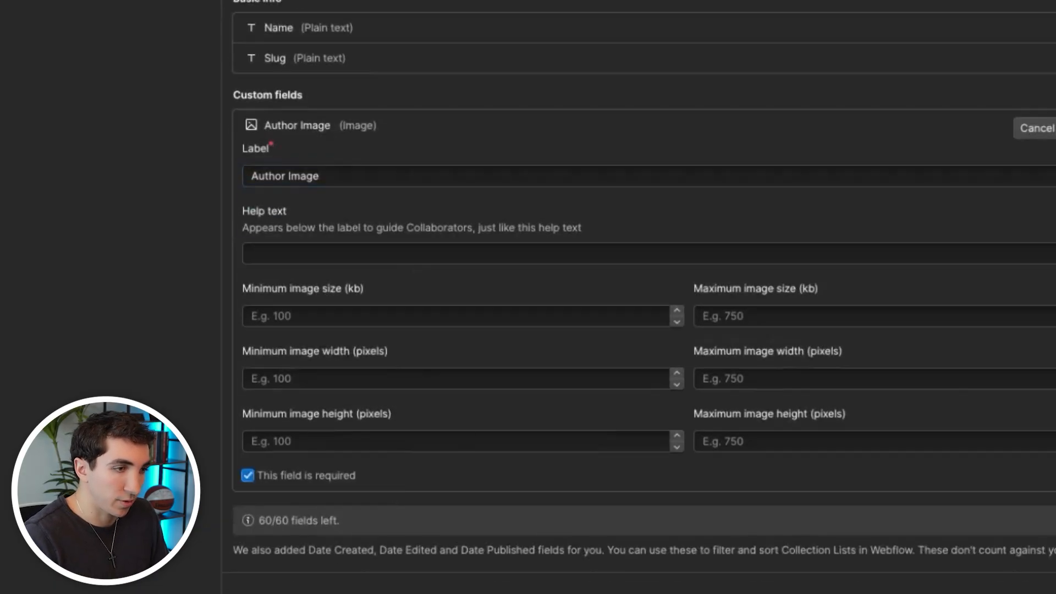
left_click(1055, 129)
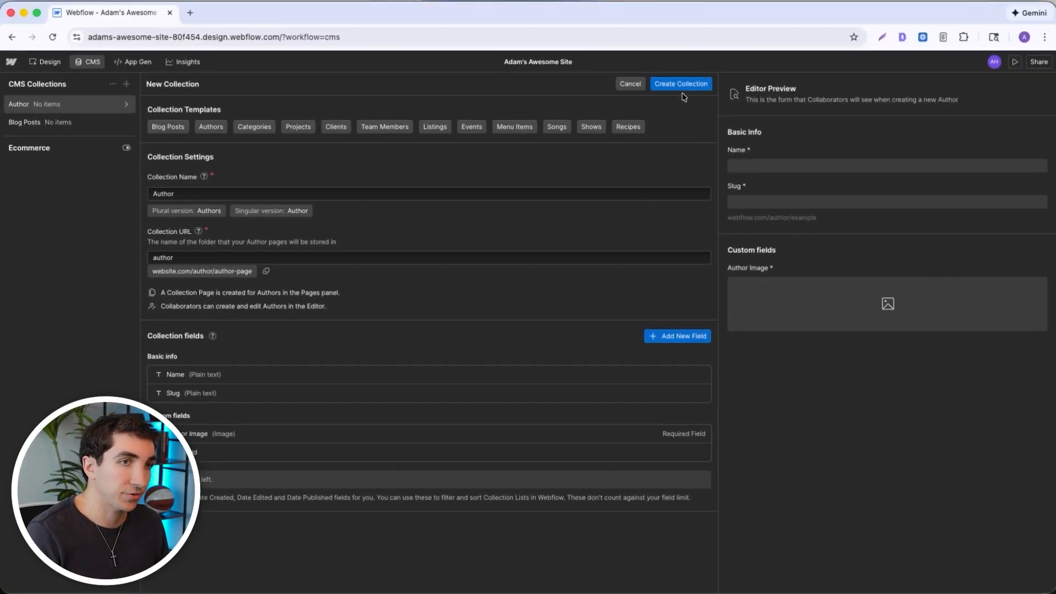
left_click(681, 84)
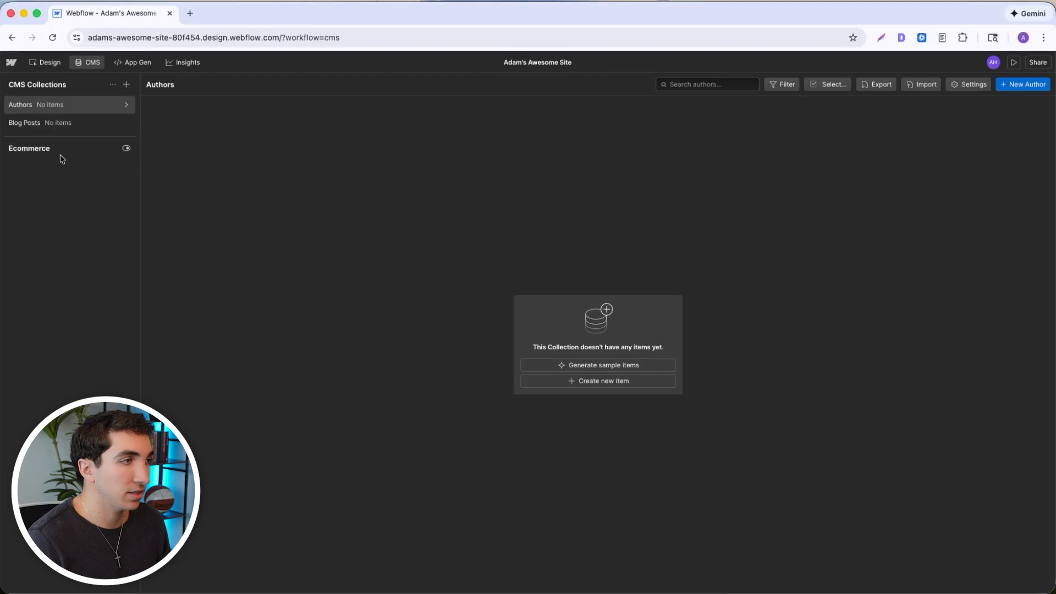
- Add a required reference field labelled Author to the Blog Posts collection, pointing to the Authors collection
left_click(125, 123)
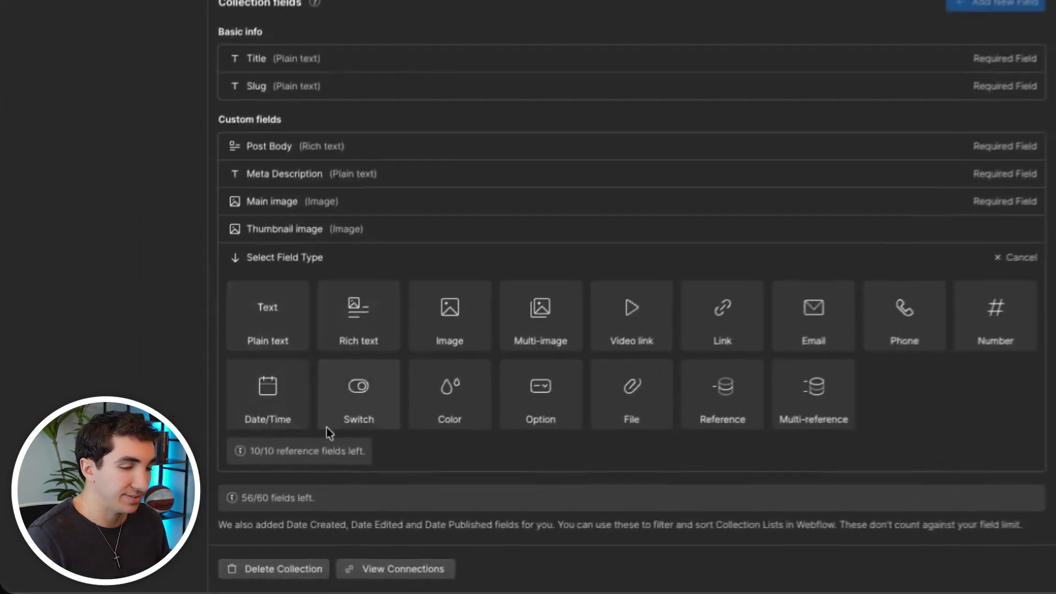
left_click(726, 398)
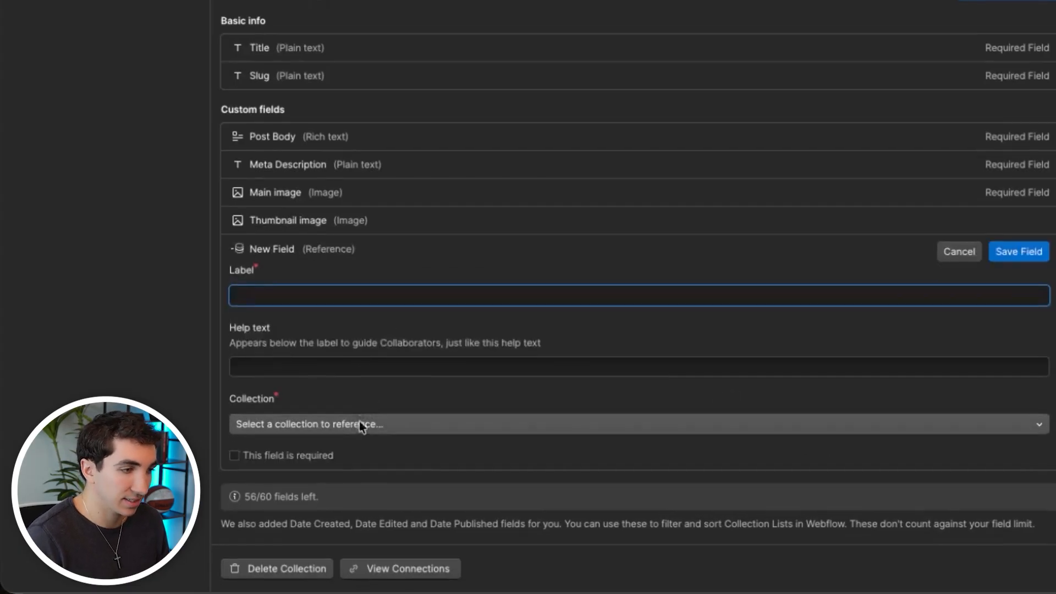
left_click(360, 427)
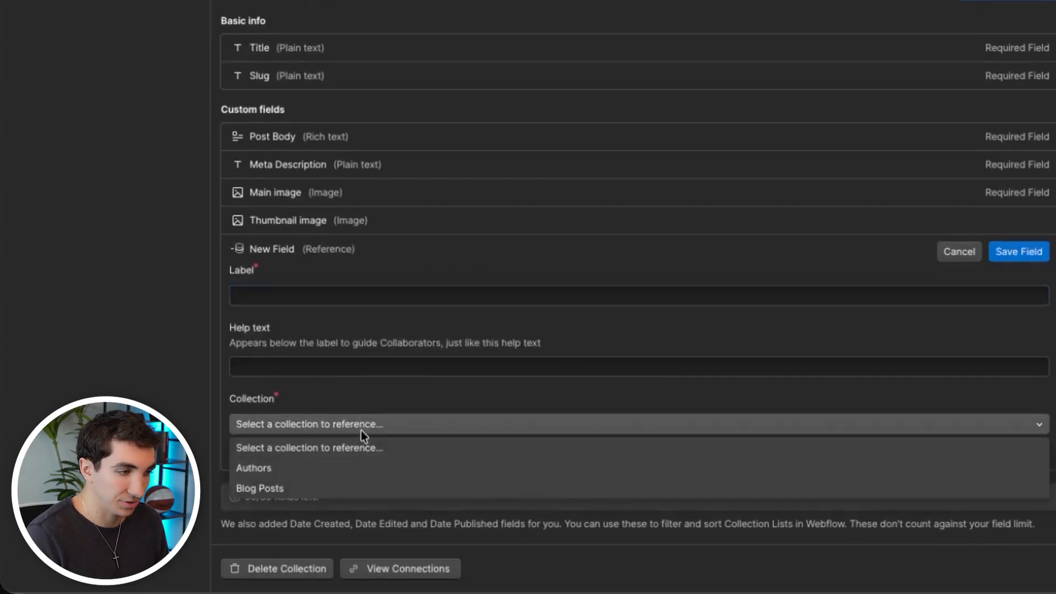
left_click(266, 469)
left_click(318, 288)
type("Author")
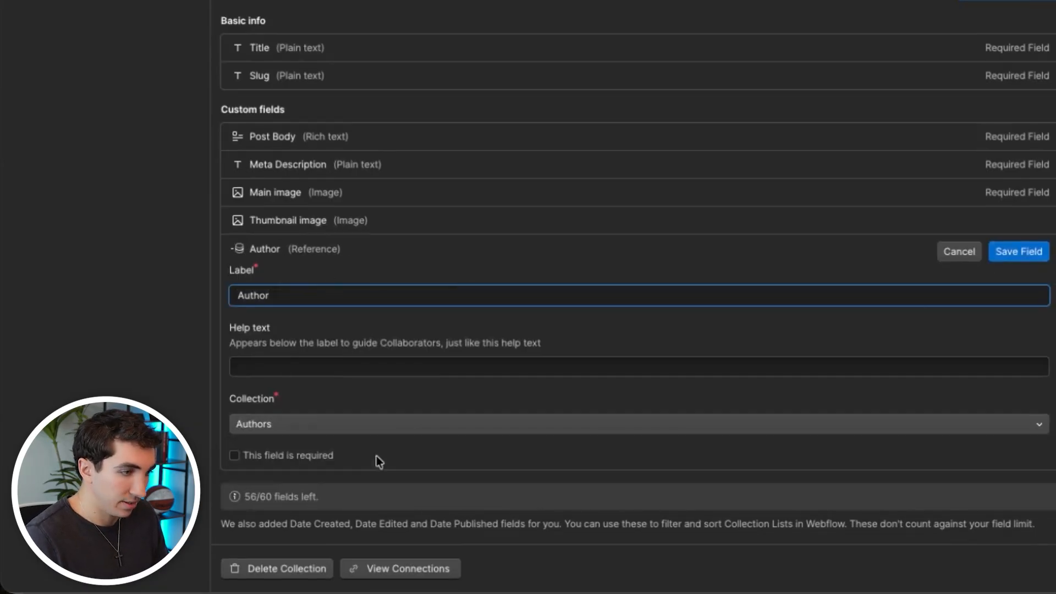
left_click(300, 456)
left_click(1009, 252)
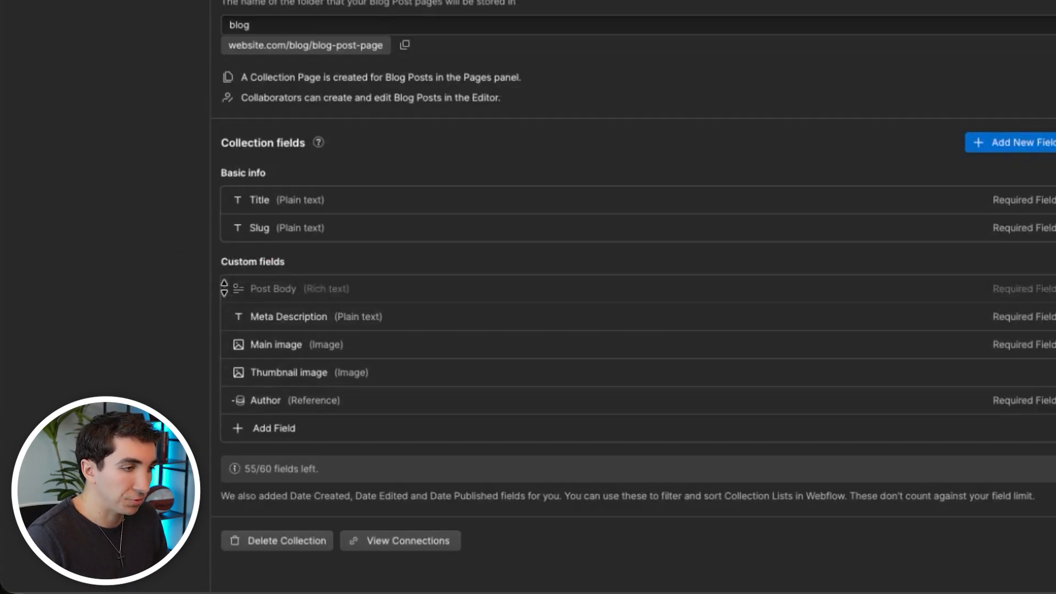
- Move the Post Body field below Author in the Blog Posts collection's custom fields and save the collection
left_click_drag(235, 405, 354, 396)
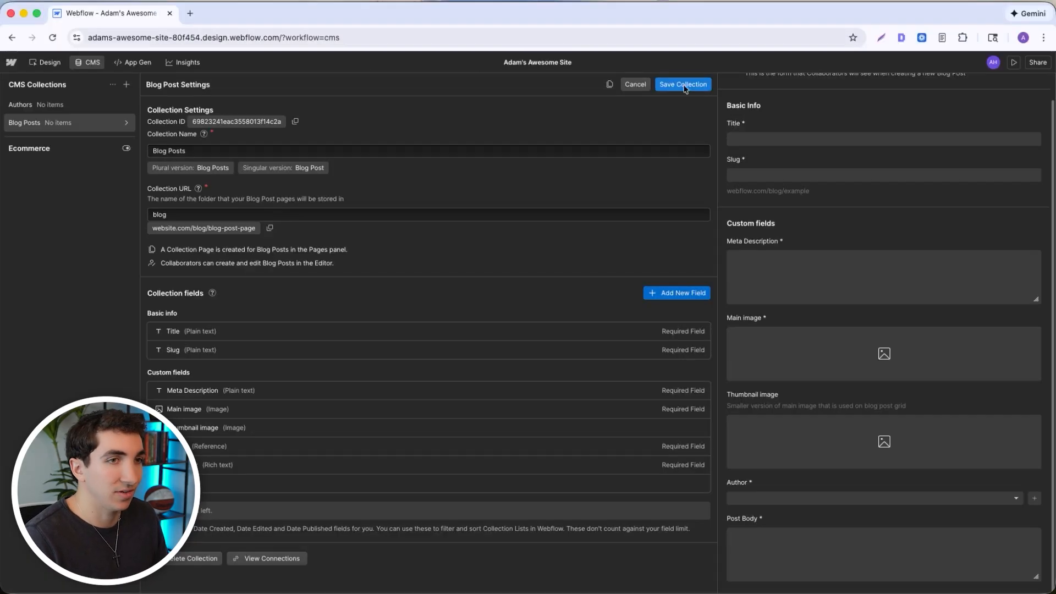
left_click(685, 85)
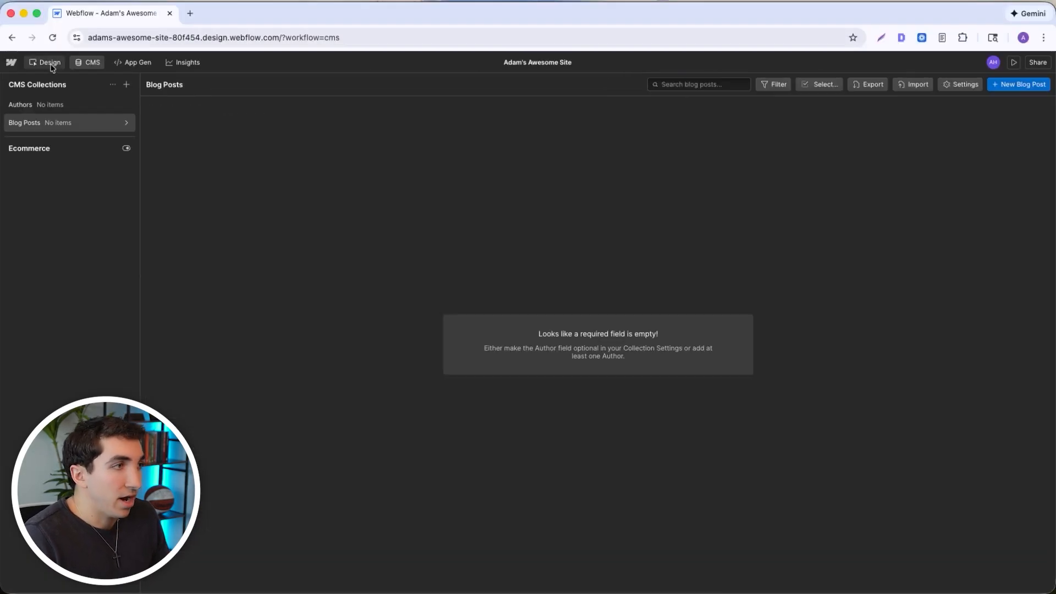
- Switch to the design view and open the Blog Posts Template collection page
left_click(56, 66)
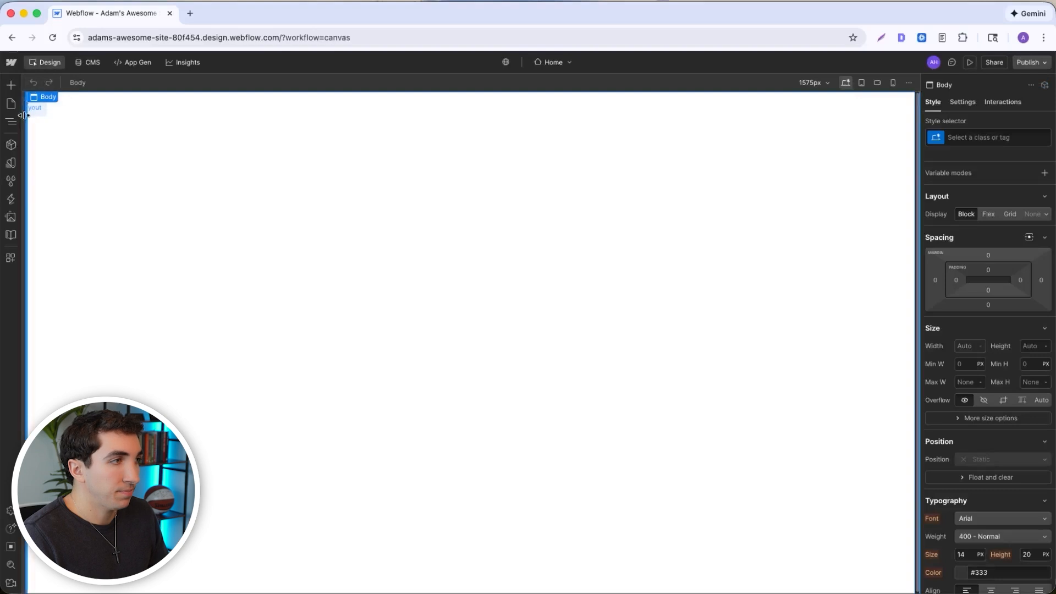
left_click(12, 108)
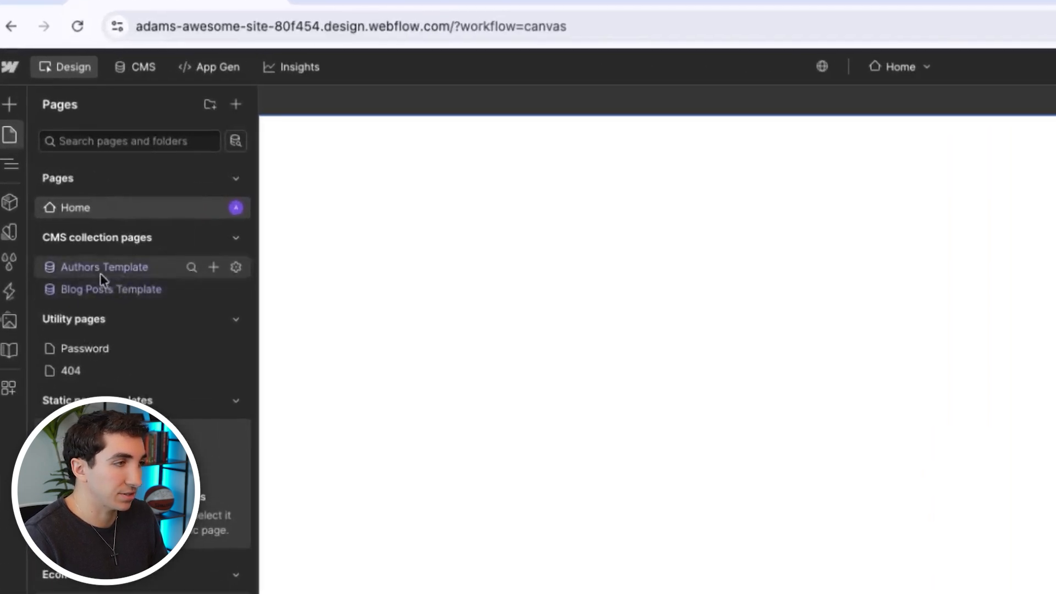
left_click(101, 290)
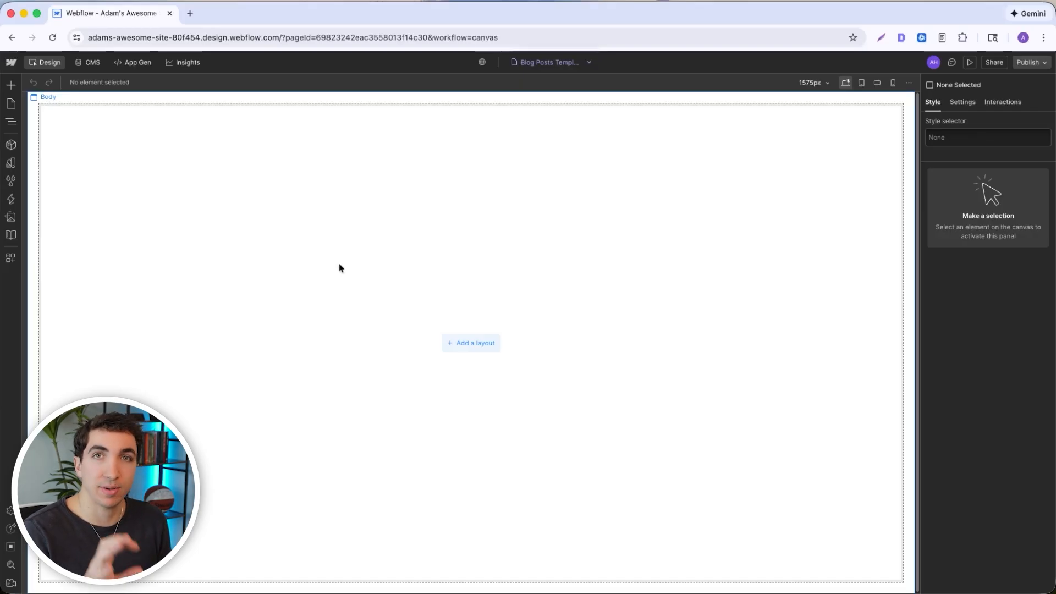
- Go to the workspace dashboard in a separate tab and open the Webflow template catalogue from the Marketplace libraries and templates
left_click(11, 62)
left_click(33, 80)
left_click(226, 14)
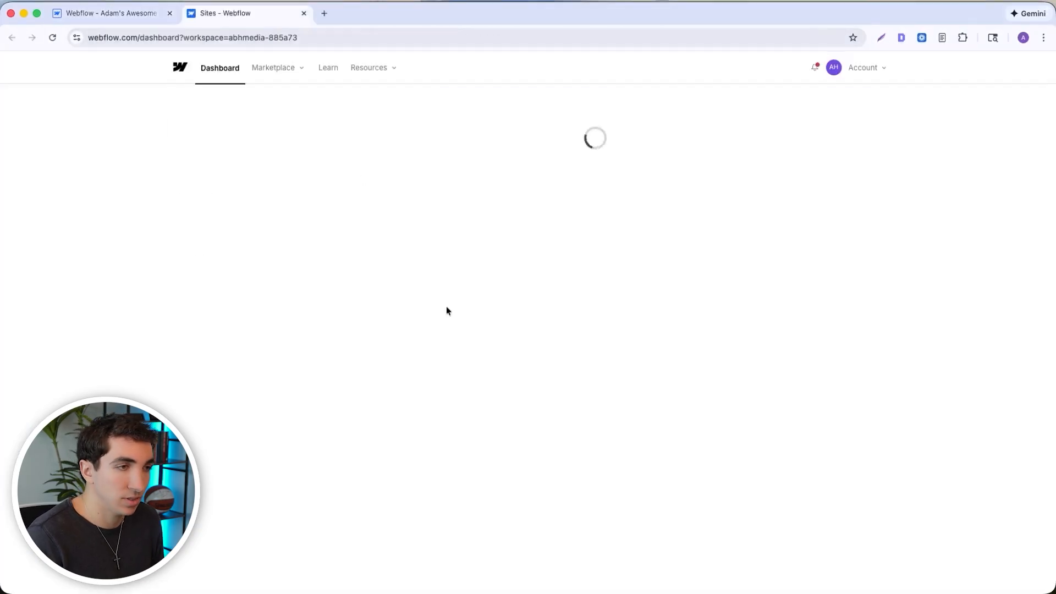
left_click(223, 296)
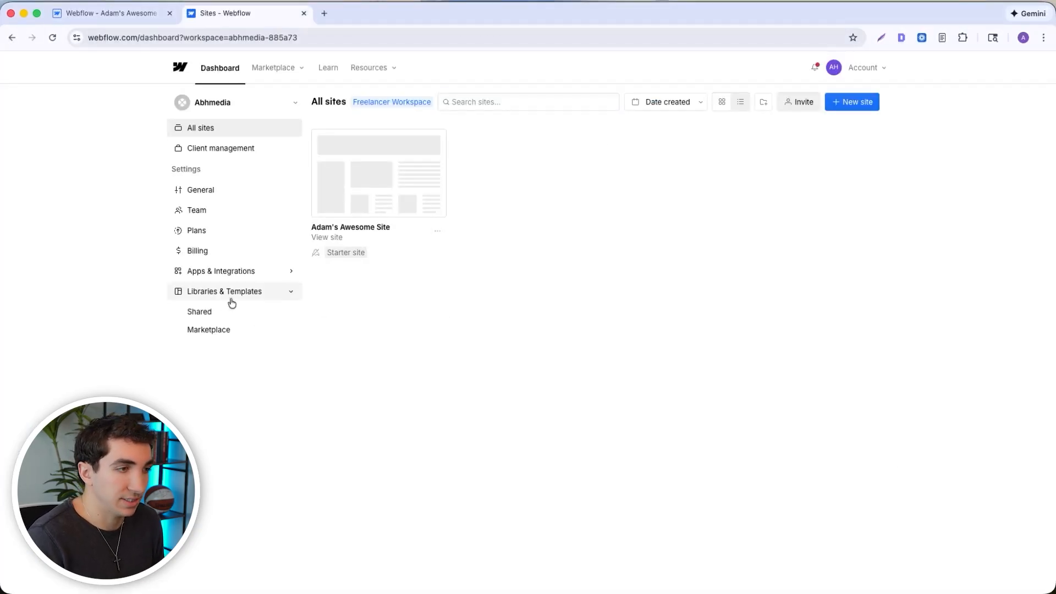
left_click(217, 329)
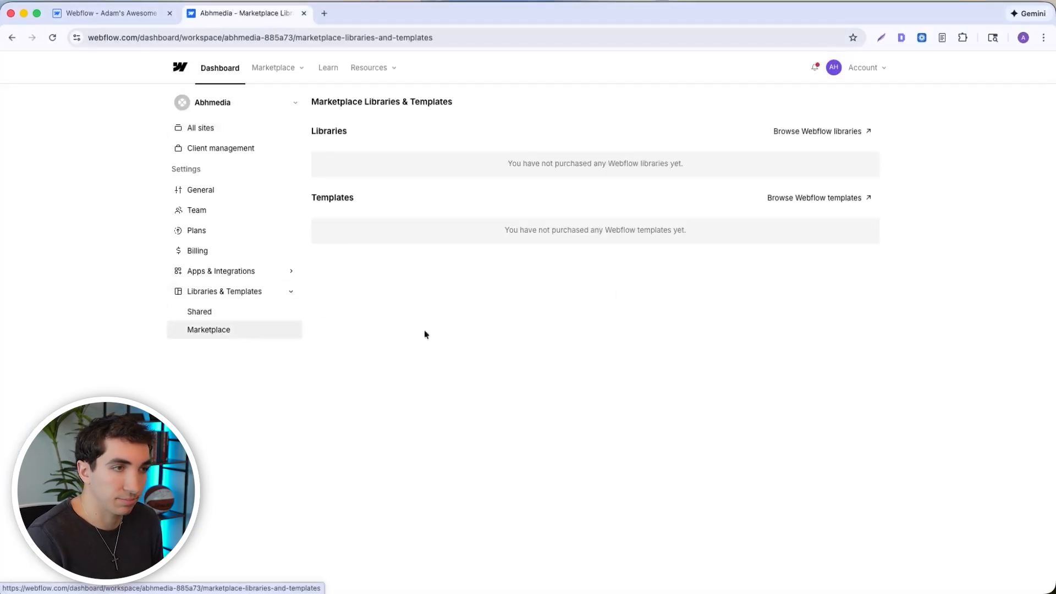
left_click(825, 202)
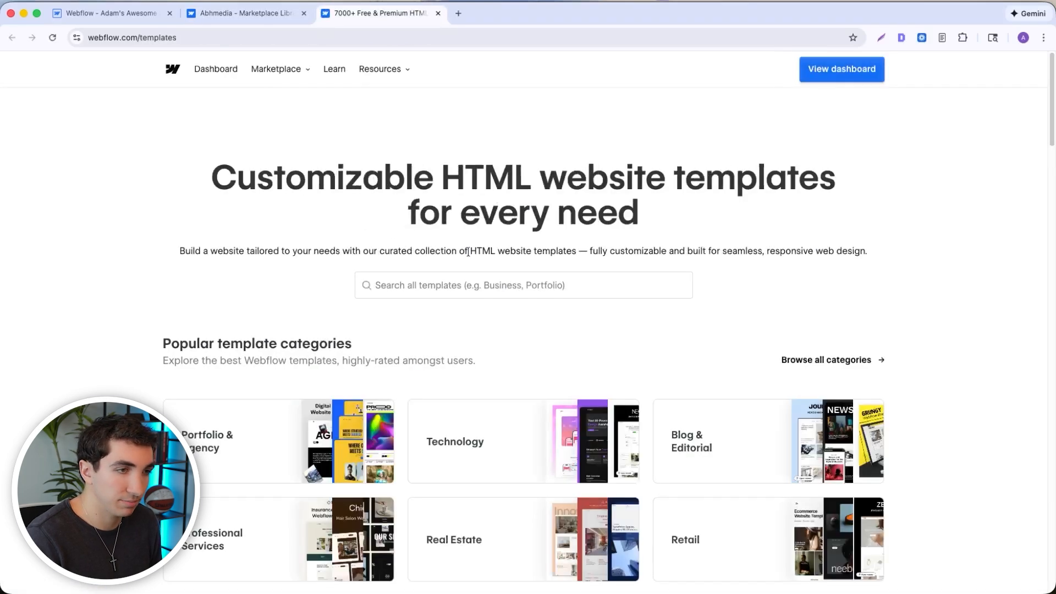
- Search the template catalogue for "blog template"
scroll(490, 261, "down", 4)
scroll(490, 262, "down", 4)
scroll(605, 389, "up", 3)
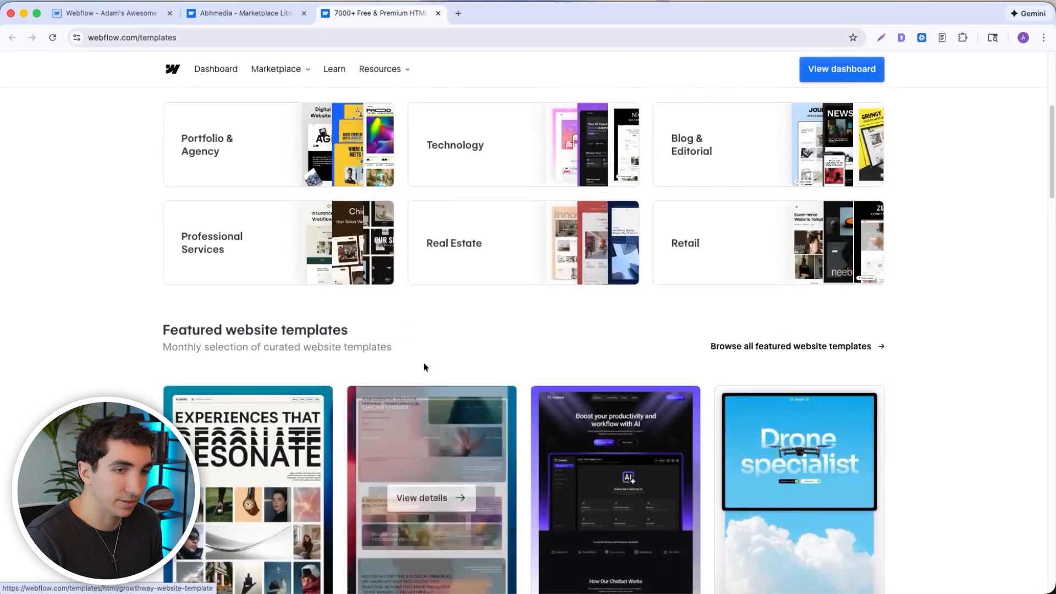
scroll(428, 371, "up", 4)
left_click(453, 223)
type("blog template")
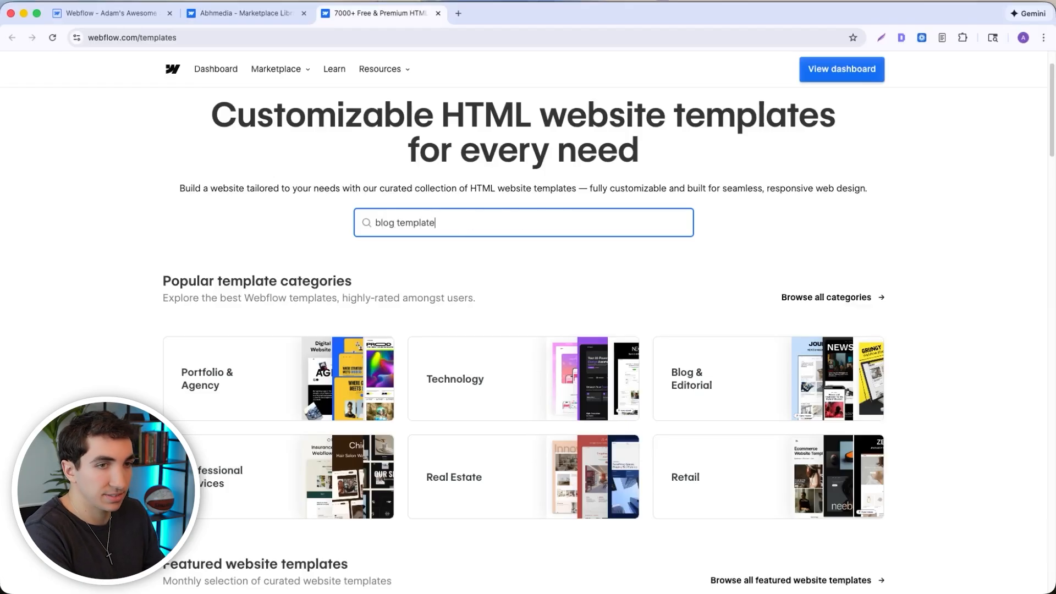
key("Return")
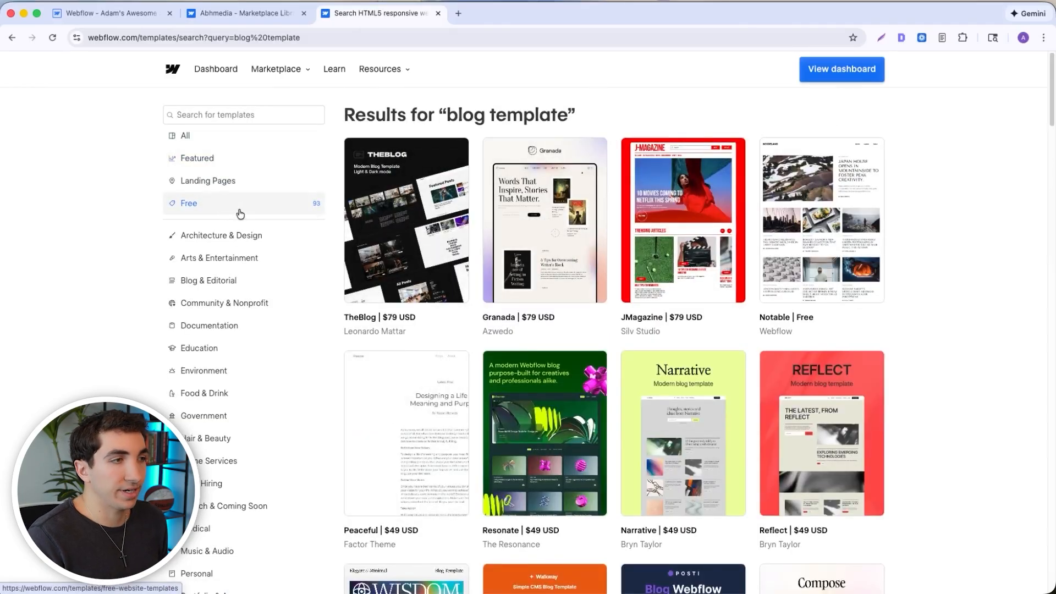
- Browse the Free templates and open the details of the Finexo template
left_click(195, 206)
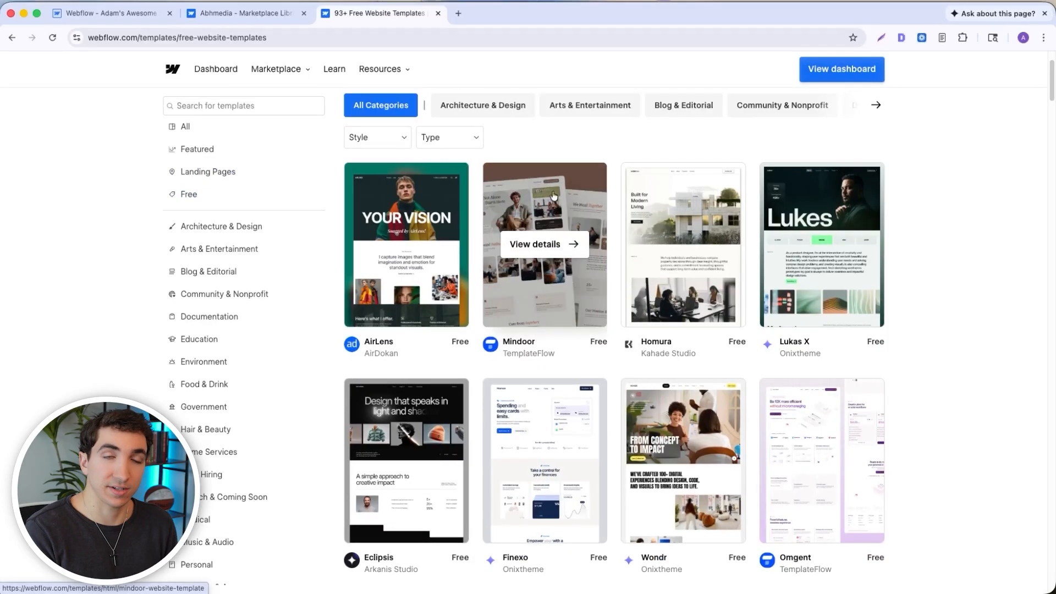
scroll(542, 440, "down", 5)
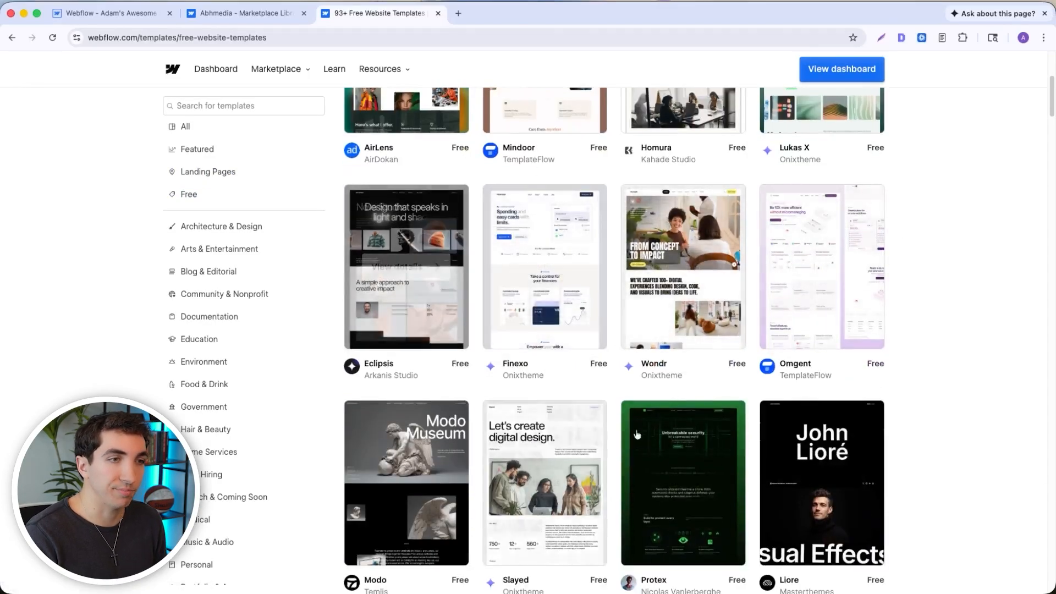
scroll(637, 417, "up", 4)
left_click(559, 440)
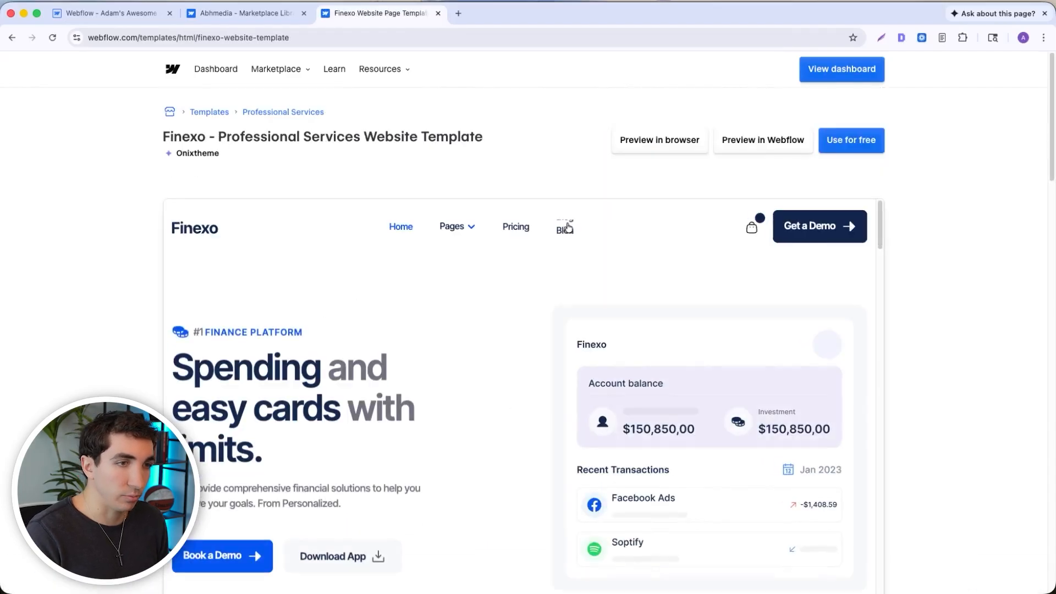
- Preview the Finexo template's blog page and examine the layout of one of its articles
left_click(568, 229)
scroll(396, 330, "down", 5)
left_click(396, 298)
scroll(578, 299, "down", 15)
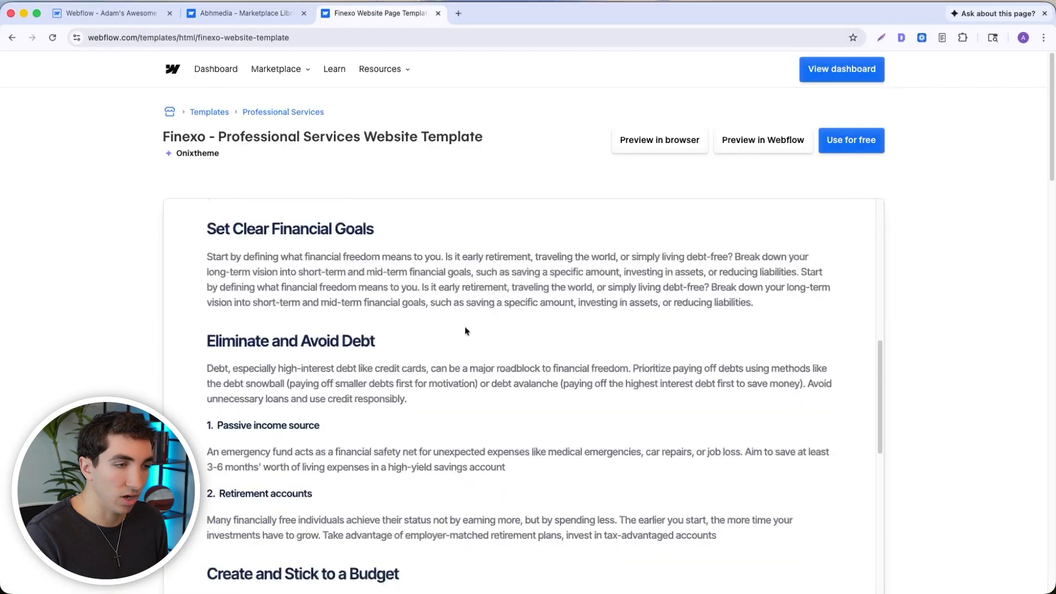
scroll(639, 444, "up", 15)
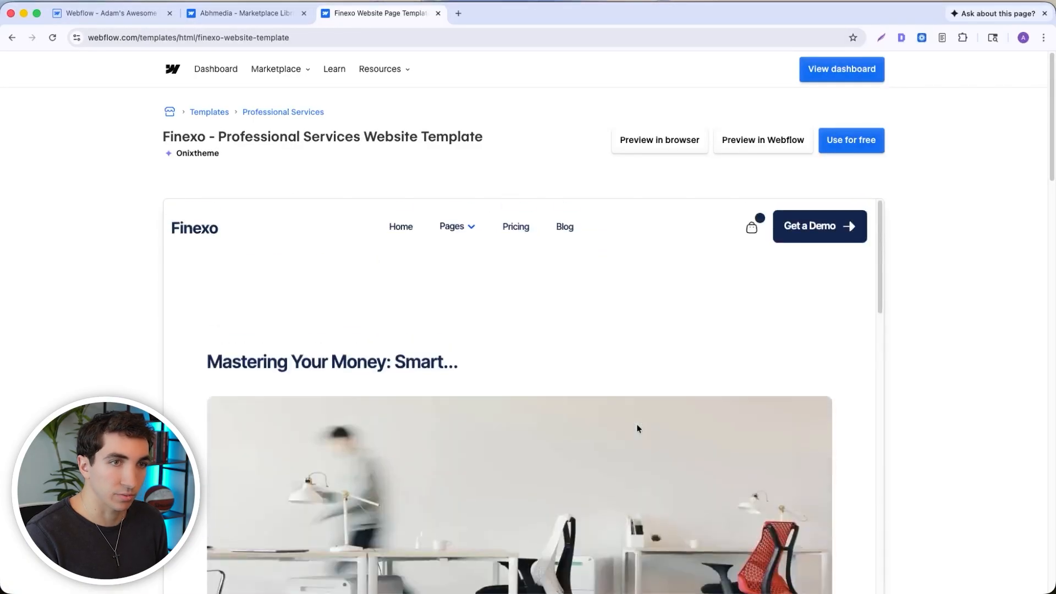
- Use the free Finexo template to create a site named "Blog Template Copy Paste"
left_click(860, 149)
left_click(869, 103)
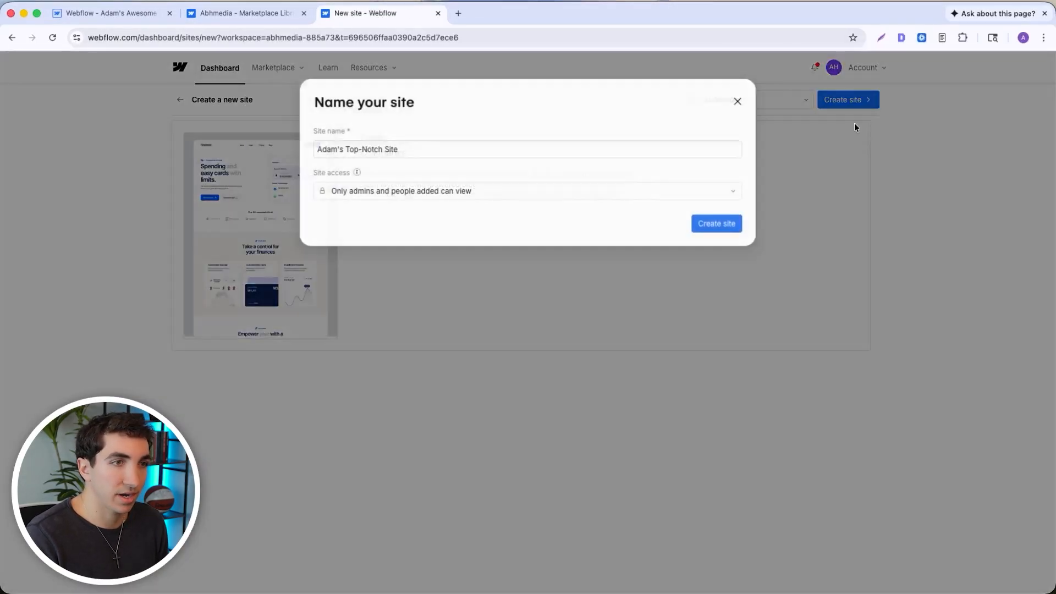
triple_click(453, 149)
type("zb")
key("BackSpace")
key("BackSpace")
type("Blog ")
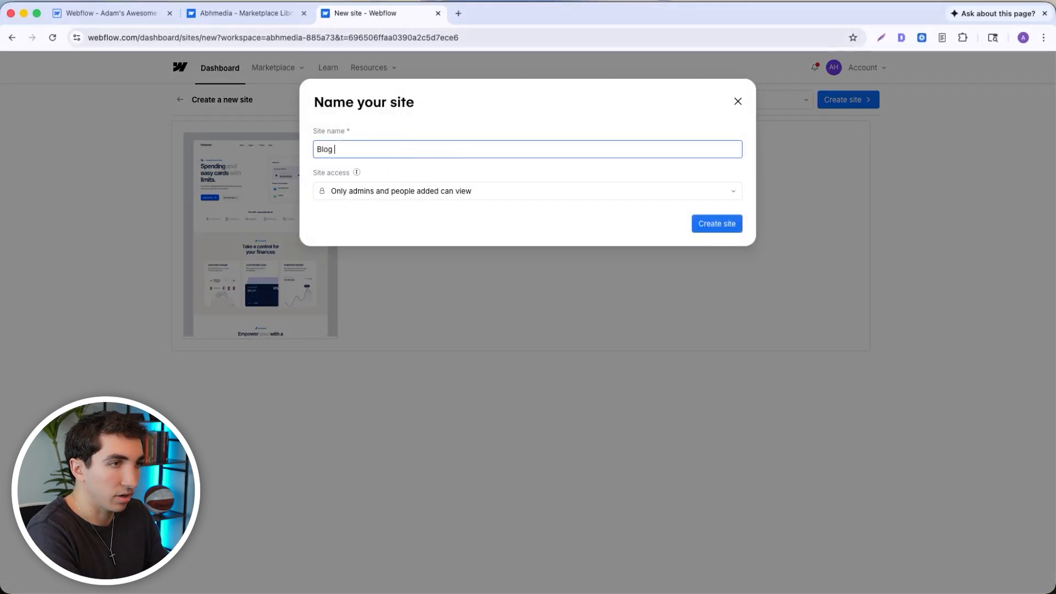
type("Template Copy Paste")
left_click(721, 230)
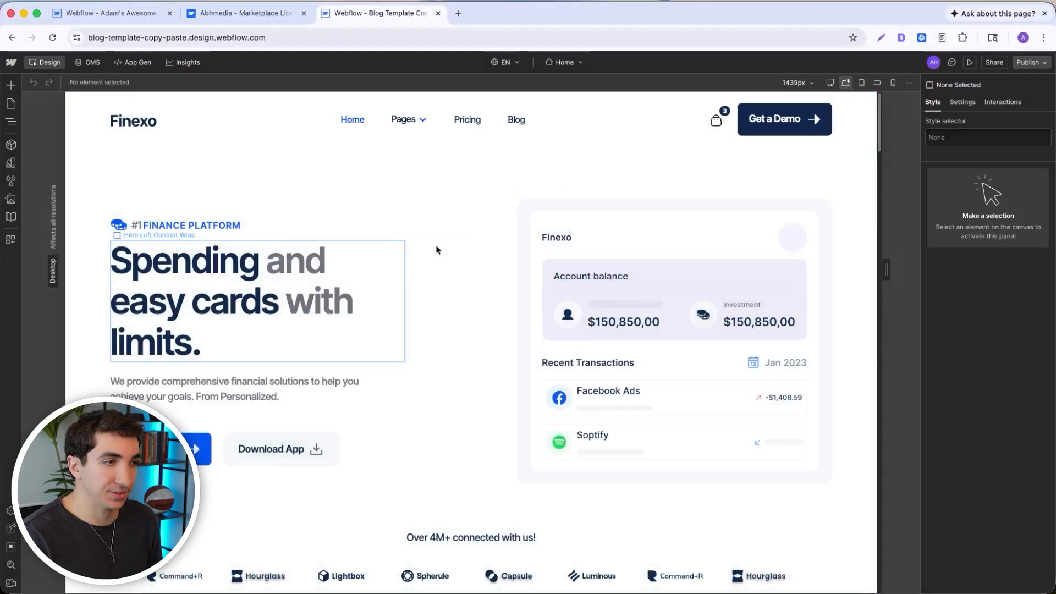
- Close the leftover marketplace tab and open the Articles Template collection page of the Finexo-based site
left_click(16, 106)
left_click(304, 13)
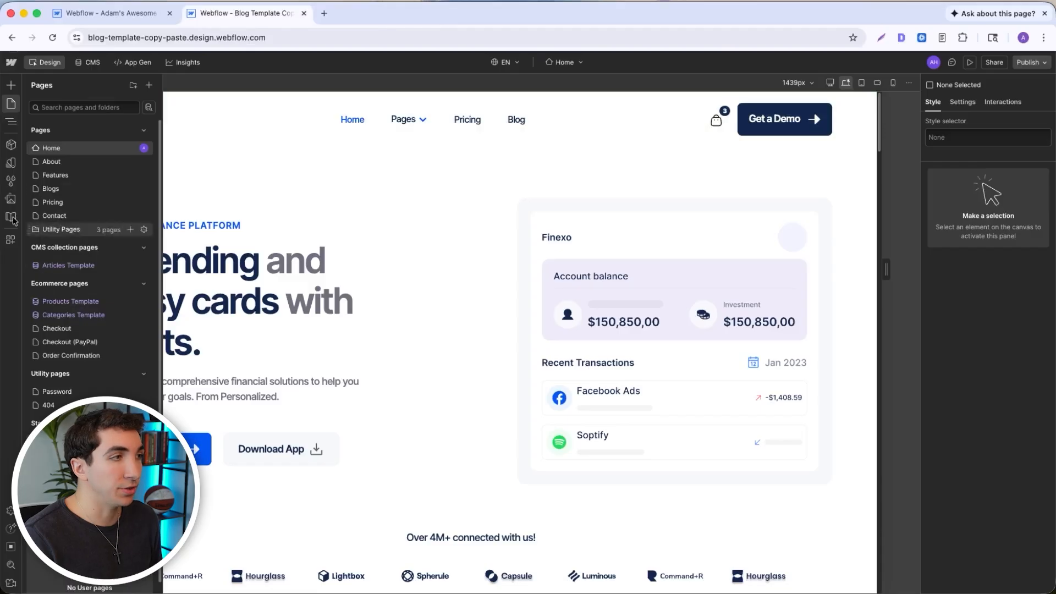
left_click(78, 266)
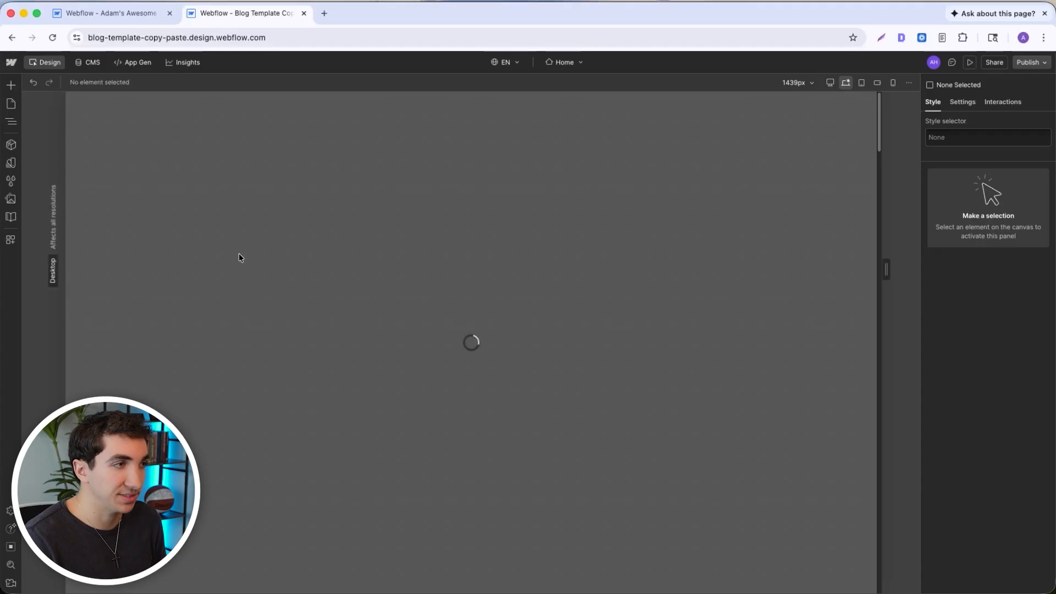
- Copy the Page Wrapper of the article page and paste it into the body of the blank site's Blog Posts Template, dismissing the paste notice
left_click(12, 121)
left_click(52, 121)
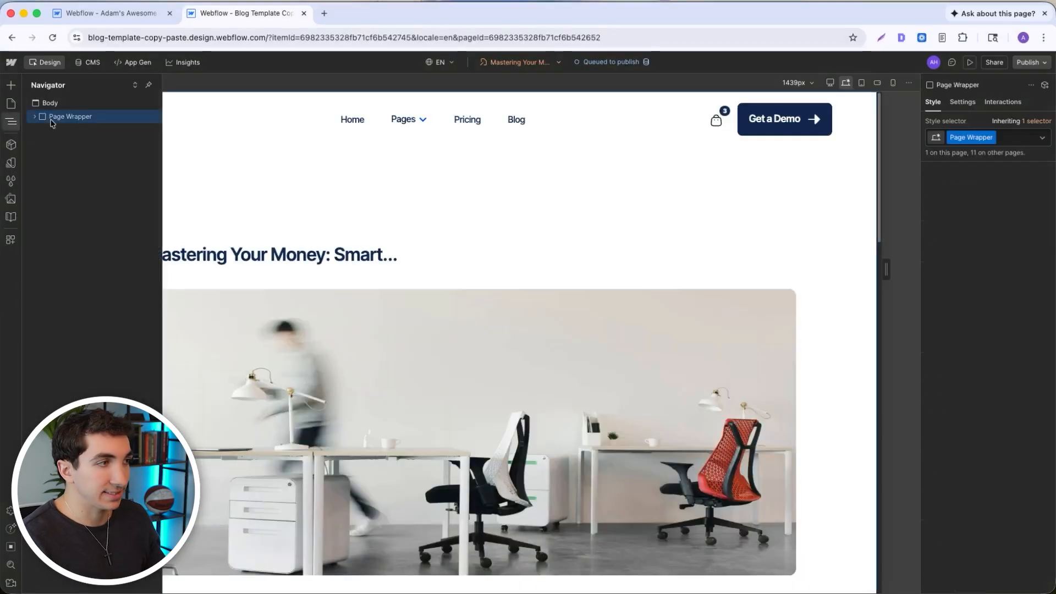
left_click(110, 13)
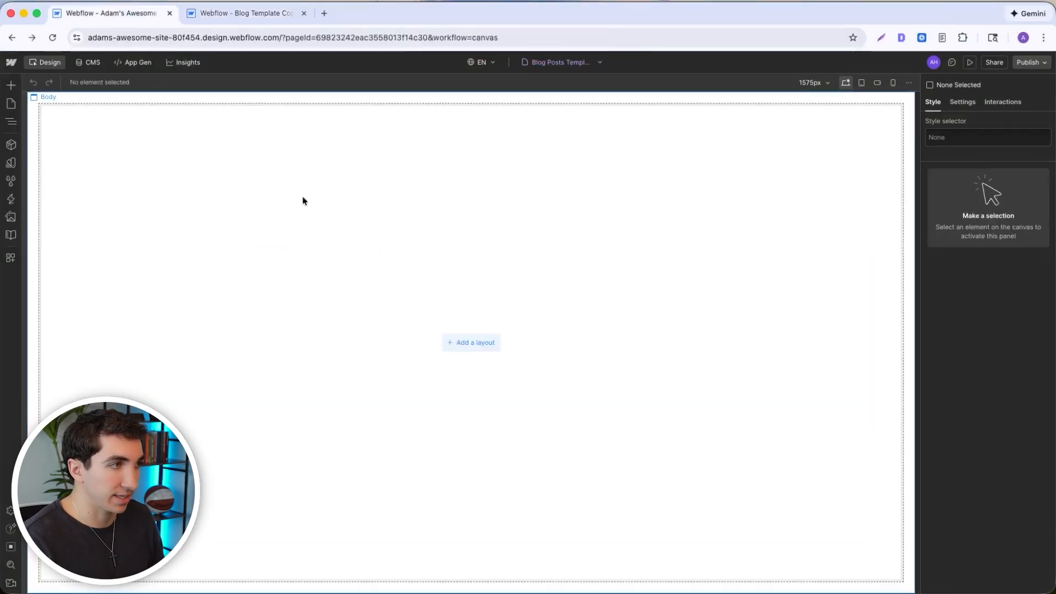
left_click(196, 182)
key("super+v")
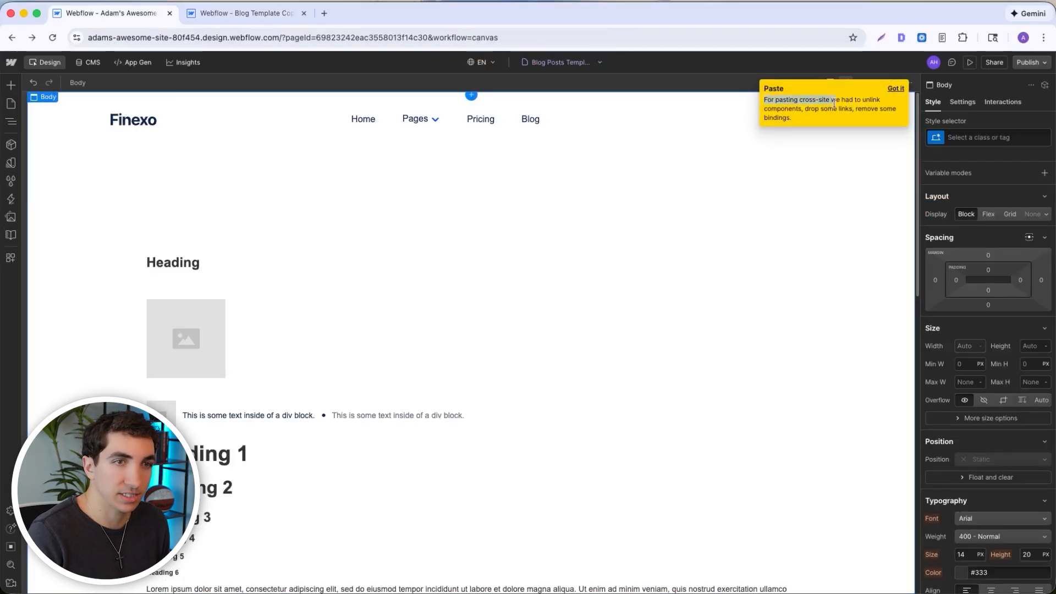
left_click(894, 89)
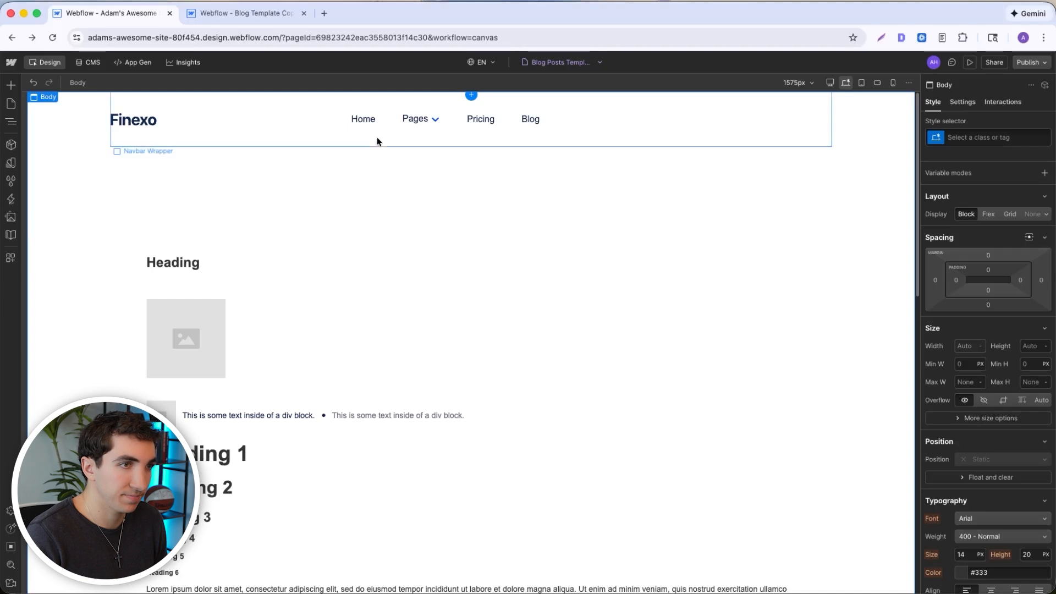
- Compare the pasted layout with the original article page, examining its title, main image, author, reading time and body sections
left_click(277, 171)
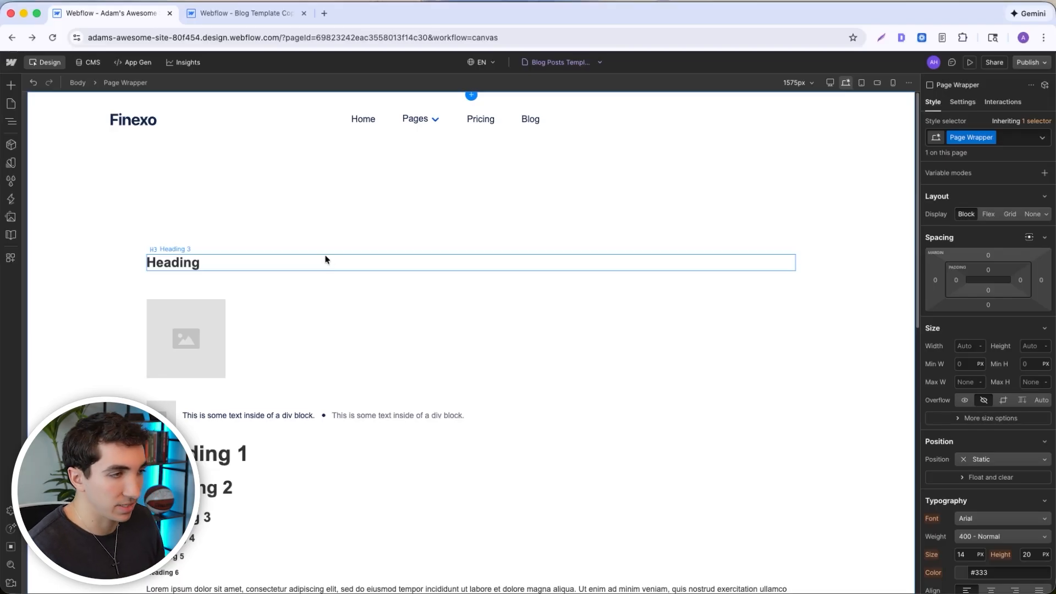
key("ctrl+Tab")
scroll(296, 318, "down", 3)
scroll(294, 318, "up", 1)
scroll(278, 316, "down", 3)
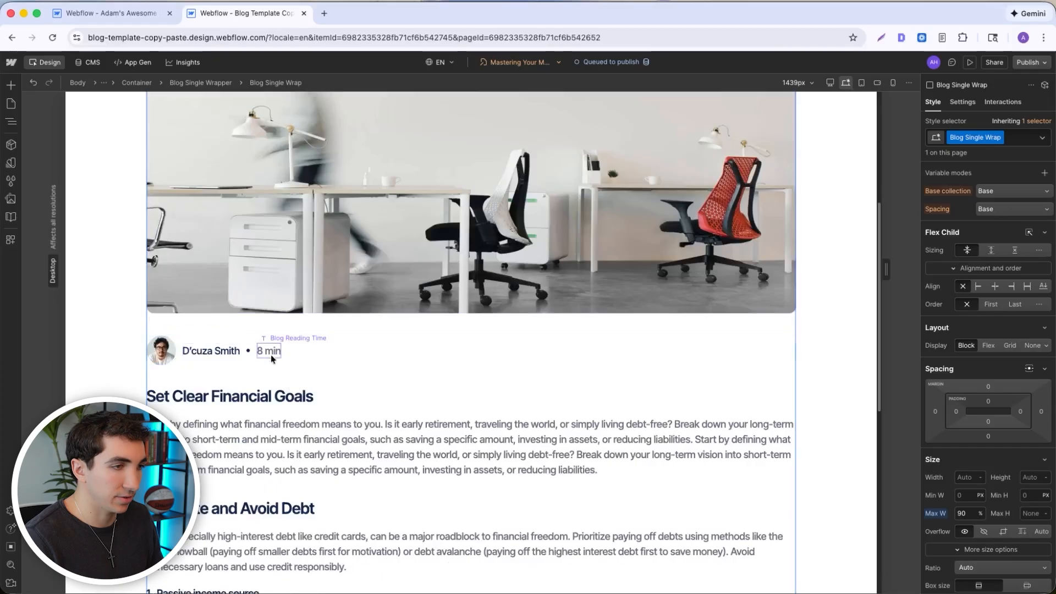
scroll(273, 356, "up", 3)
scroll(274, 379, "down", 1)
scroll(274, 380, "up", 3)
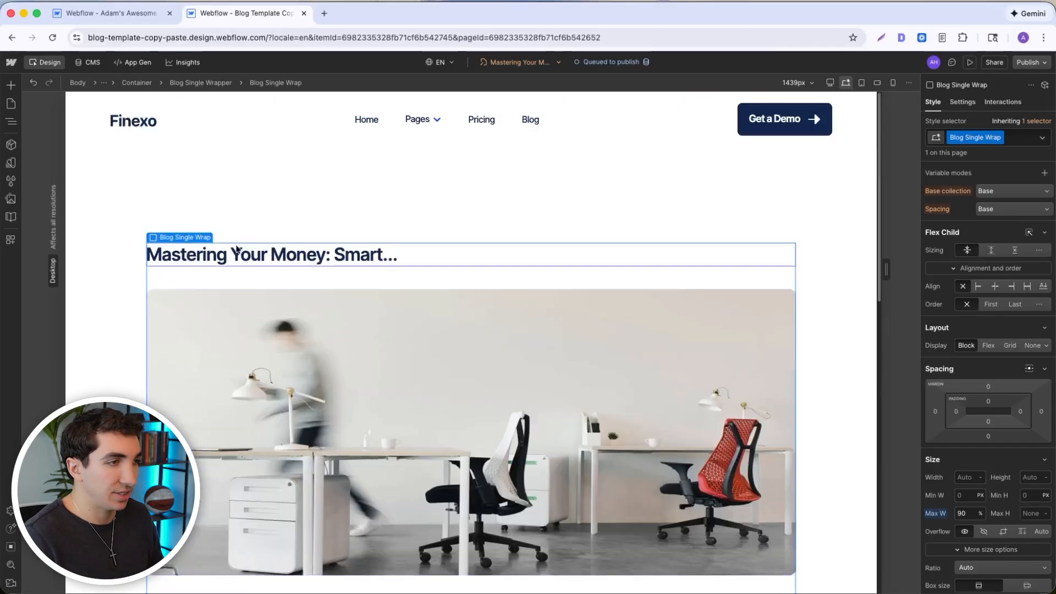
key("ctrl+shift+Tab")
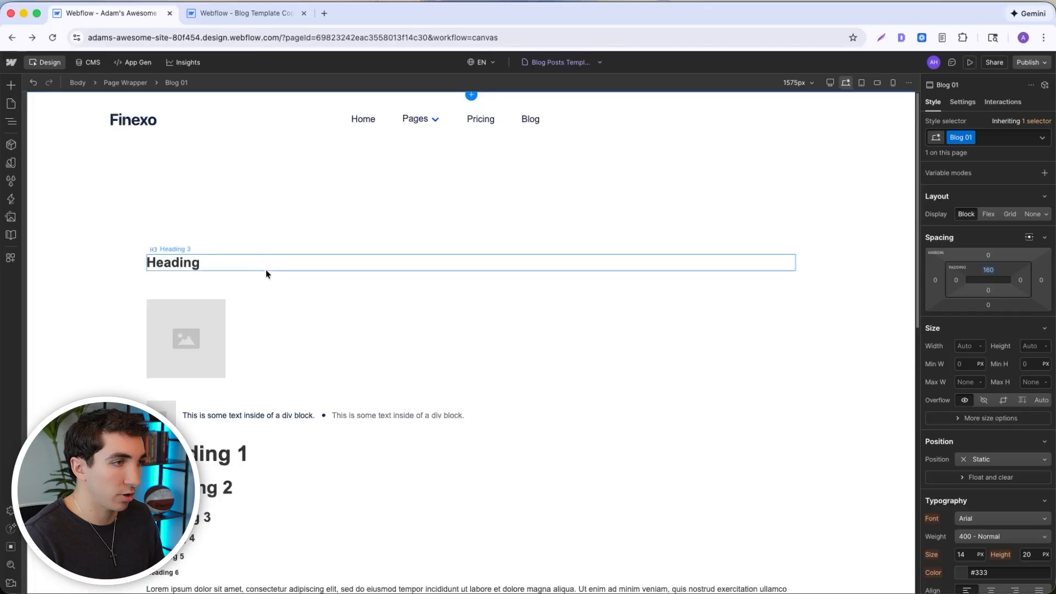
- Connect the text of the placeholder Heading 3 above the main image to the Blog Posts Title field
left_click(194, 267)
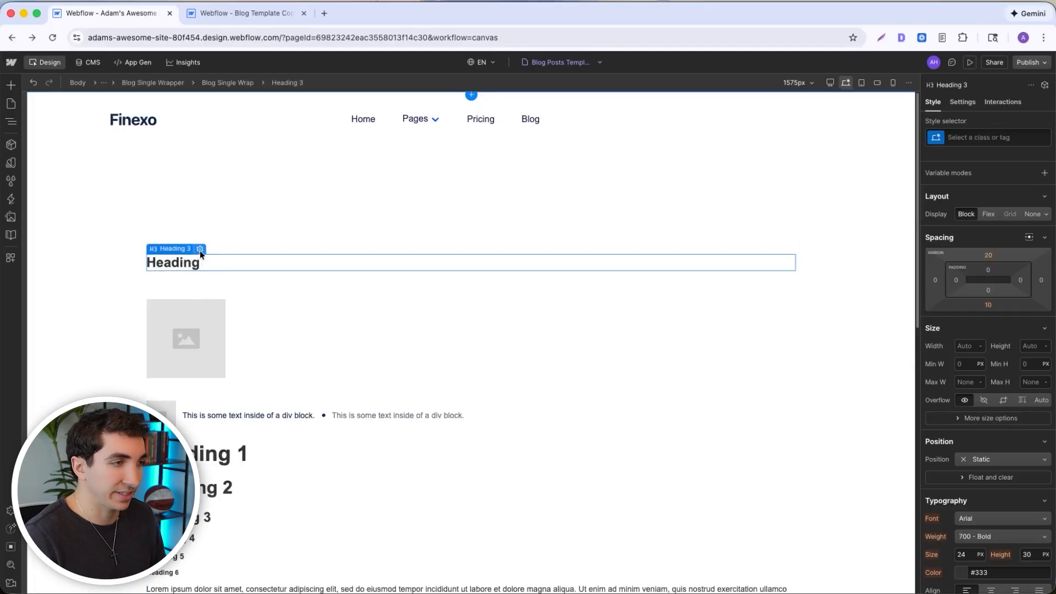
left_click(200, 250)
left_click(215, 262)
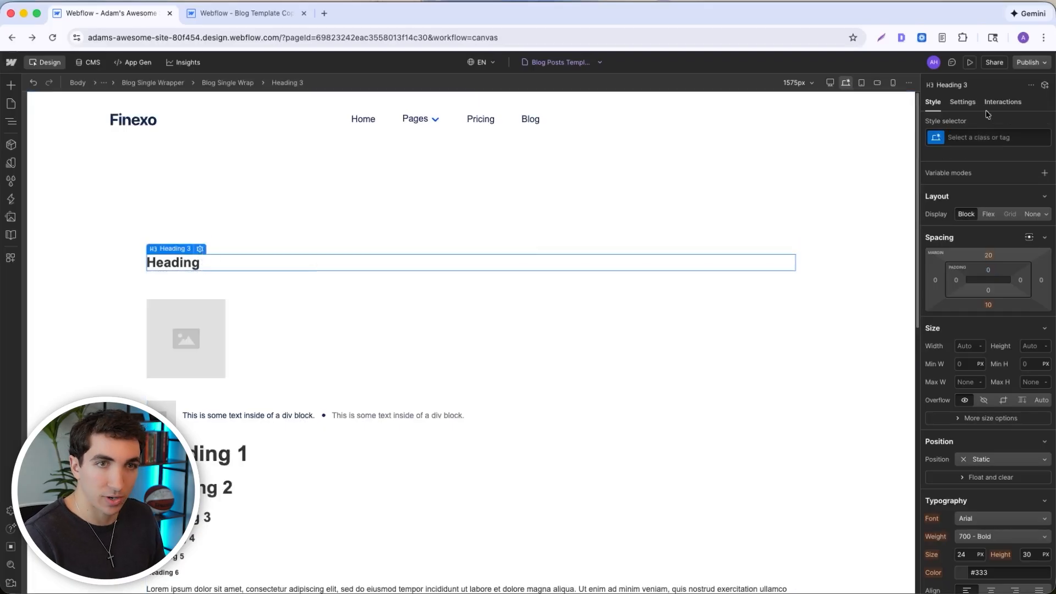
left_click(963, 104)
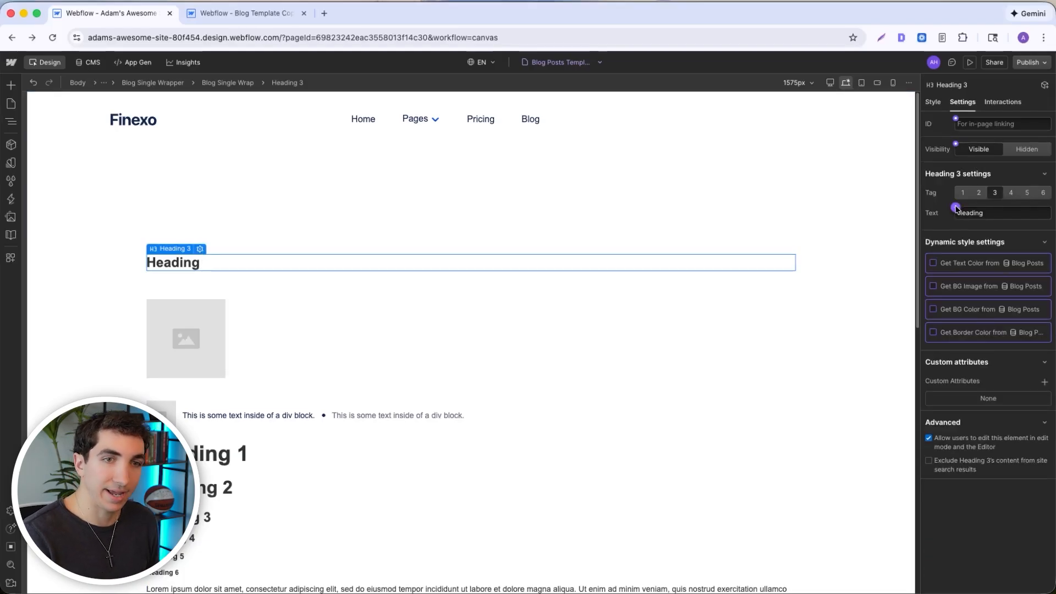
left_click(957, 207)
left_click(960, 250)
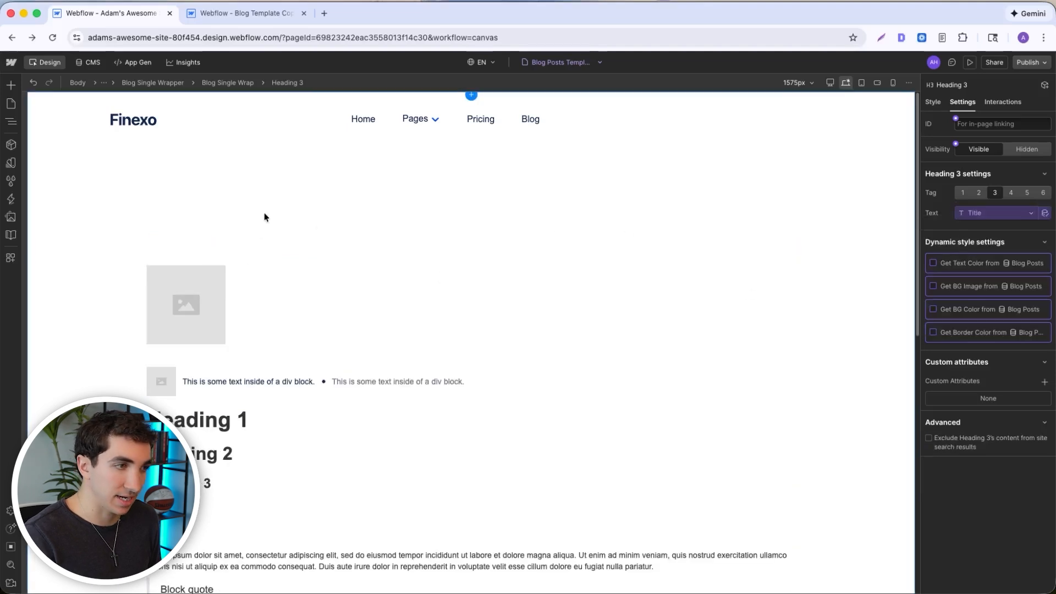
- Connect the large placeholder image above the author line to the Blog Posts Main Image field
left_click(206, 292)
left_click(246, 223)
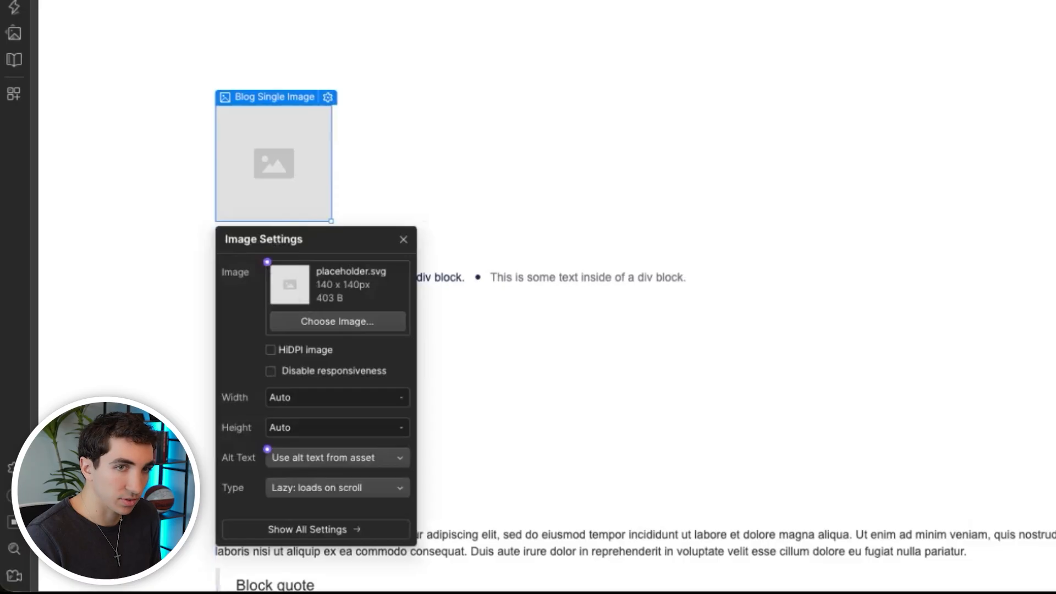
left_click(267, 264)
left_click(277, 321)
- Connect the small Client Image placeholder to the Author Image field of the post's referenced Author
left_click(251, 114)
left_click(304, 98)
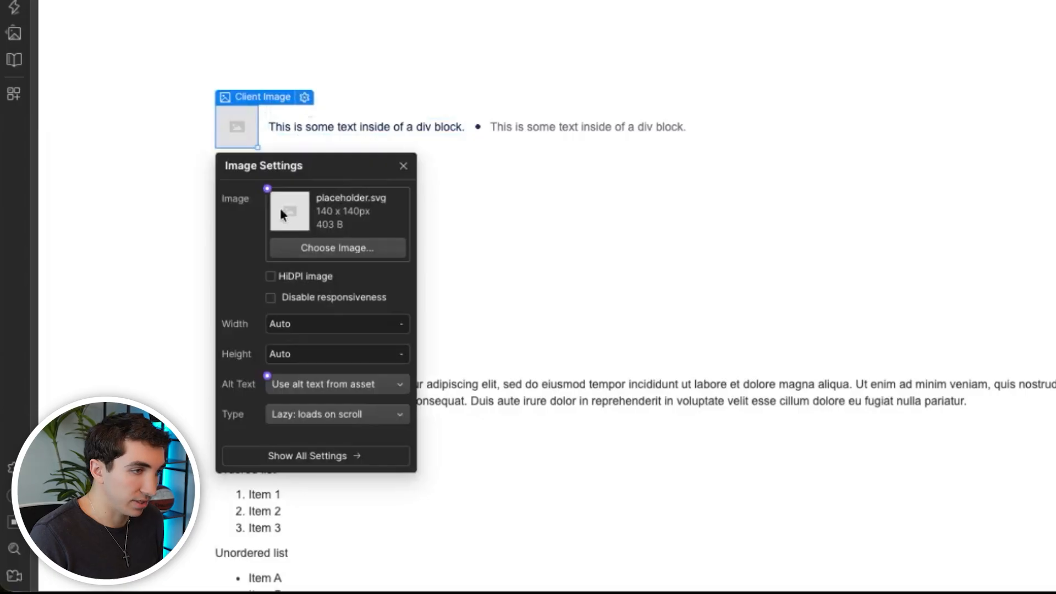
left_click(267, 188)
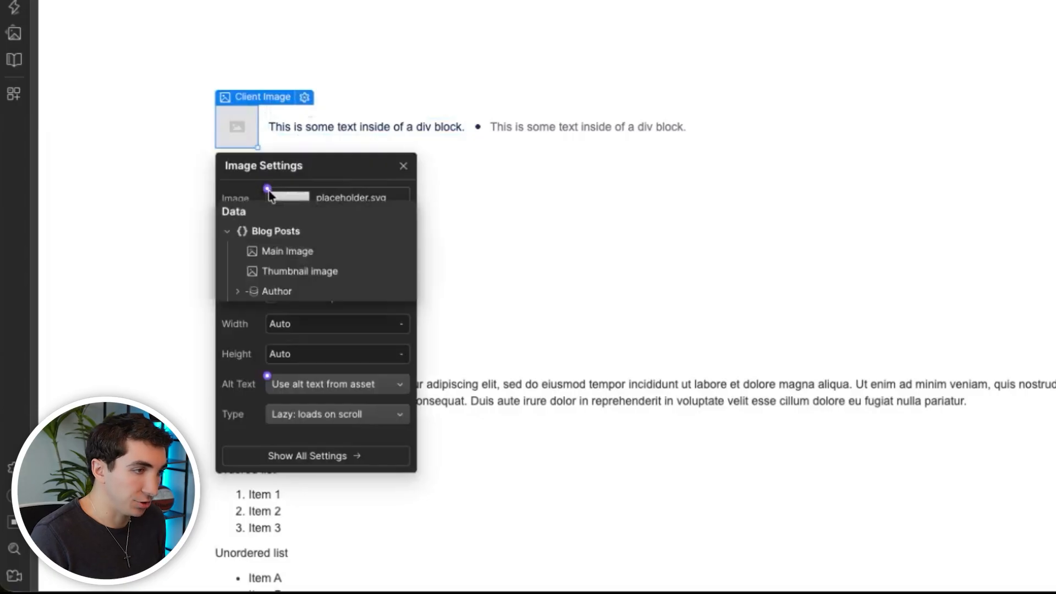
left_click(238, 292)
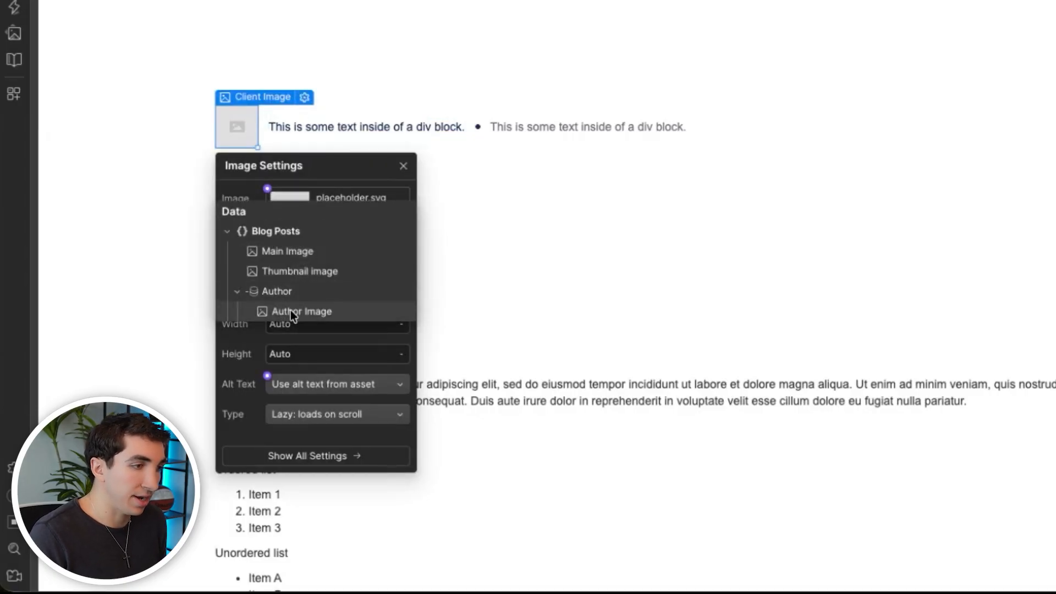
left_click(290, 310)
- Connect the Blog Single Client Name text to the Name field of the post's referenced Author
left_click(308, 113)
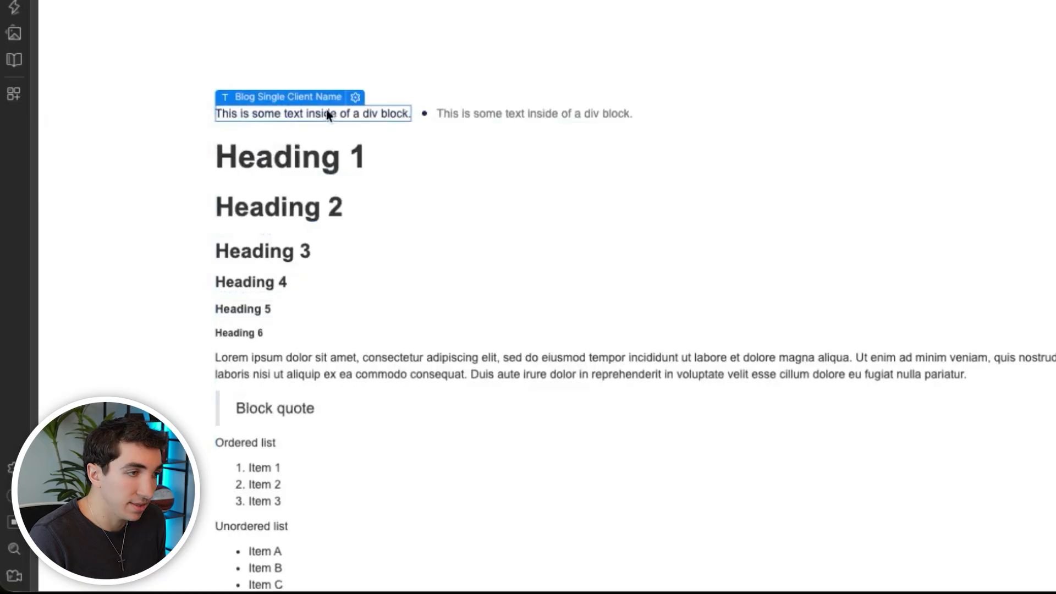
left_click(356, 97)
left_click(267, 164)
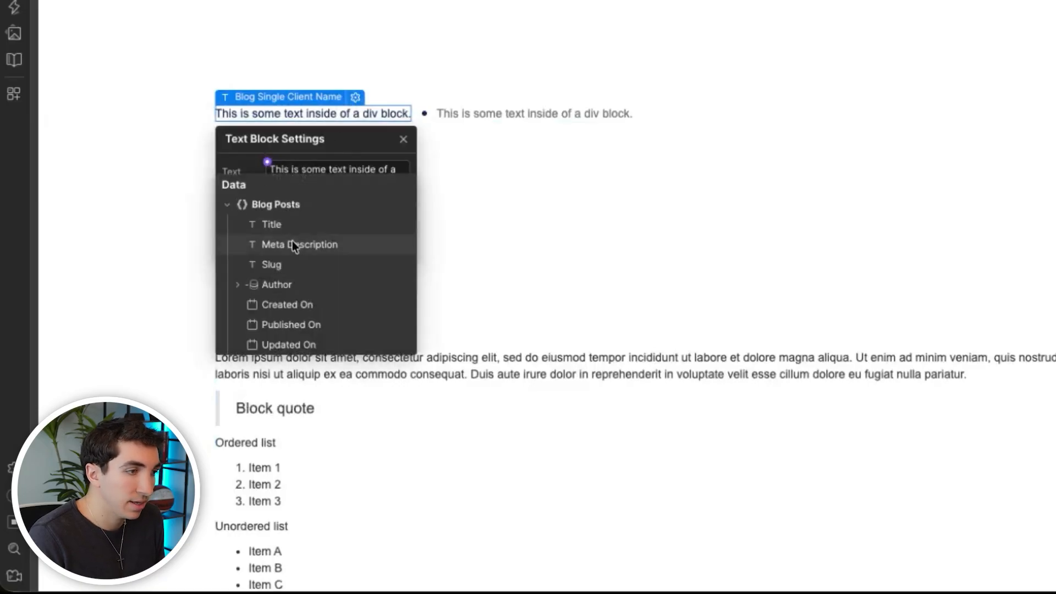
left_click(237, 286)
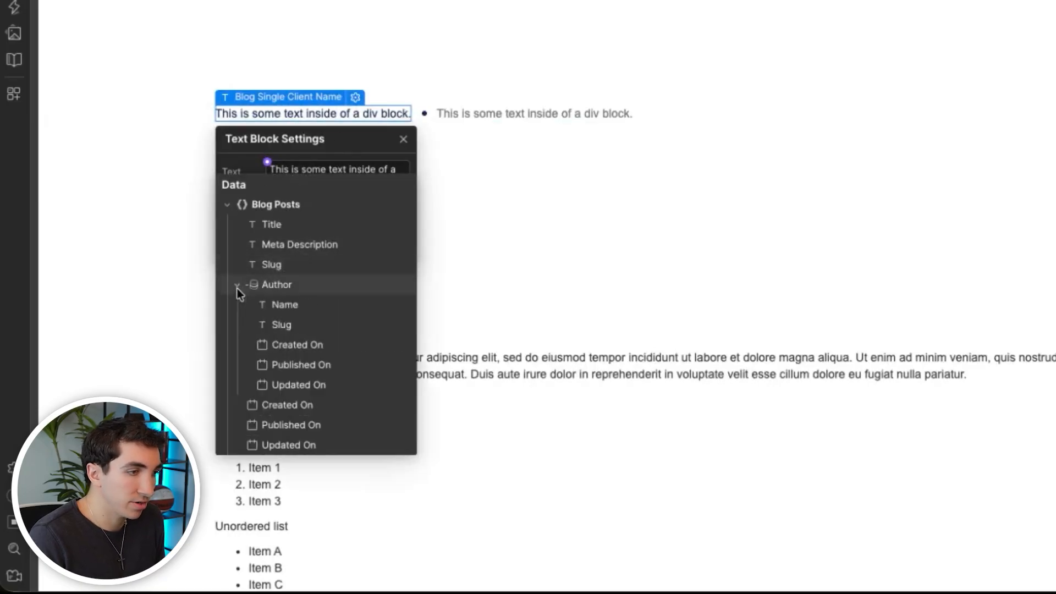
left_click(292, 305)
- Connect the Blog Reading Time text to the Blog Posts Created On field
left_click(297, 114)
left_click(345, 98)
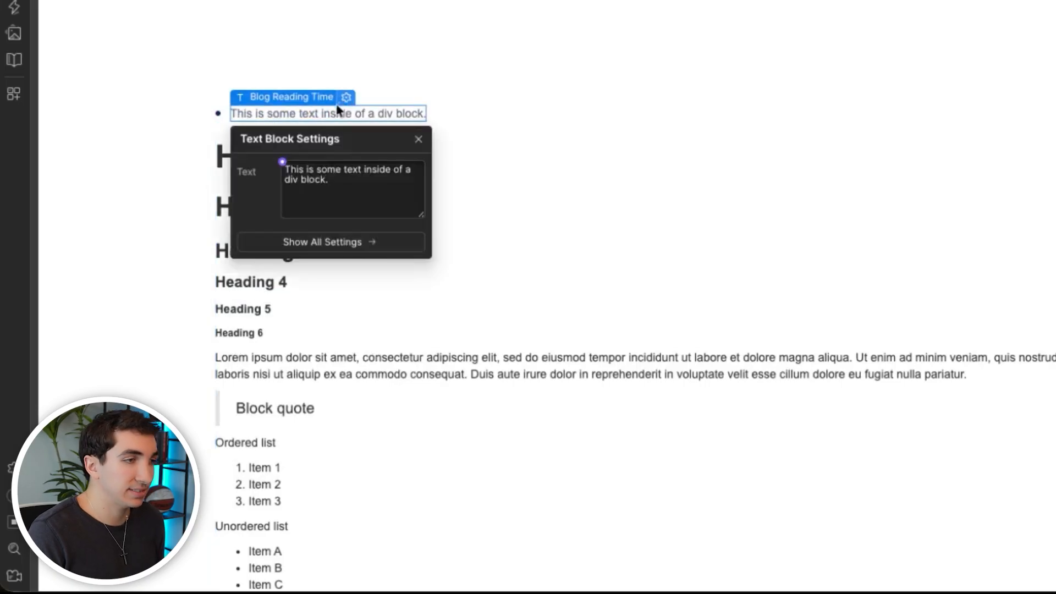
left_click(283, 162)
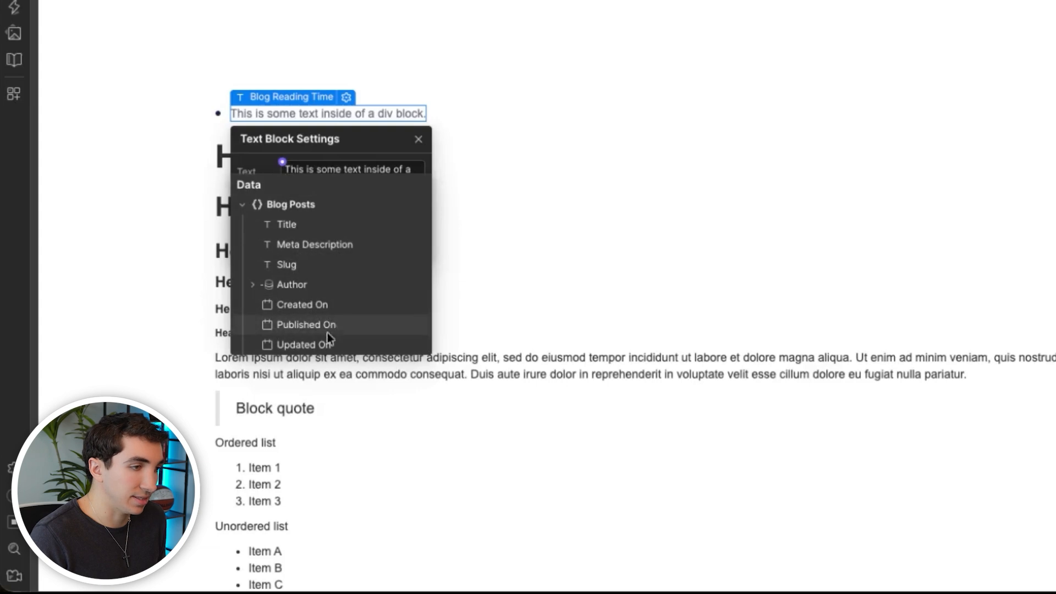
left_click(309, 307)
- Connect the Blog Single Rich Text content to the Post Body field and delete the Blog Quote Wrapper below it
left_click(365, 103)
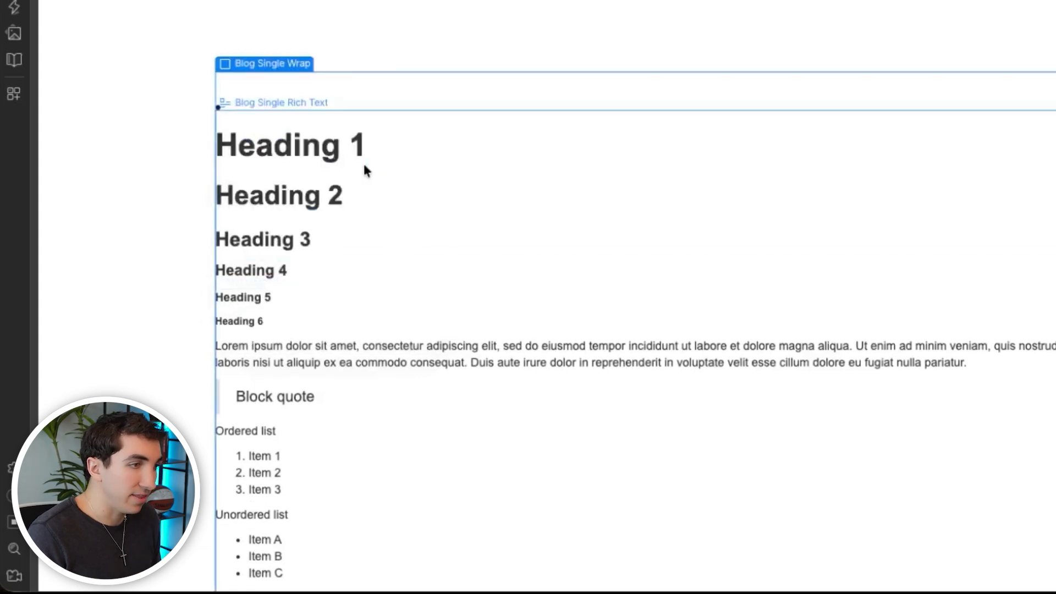
left_click(345, 172)
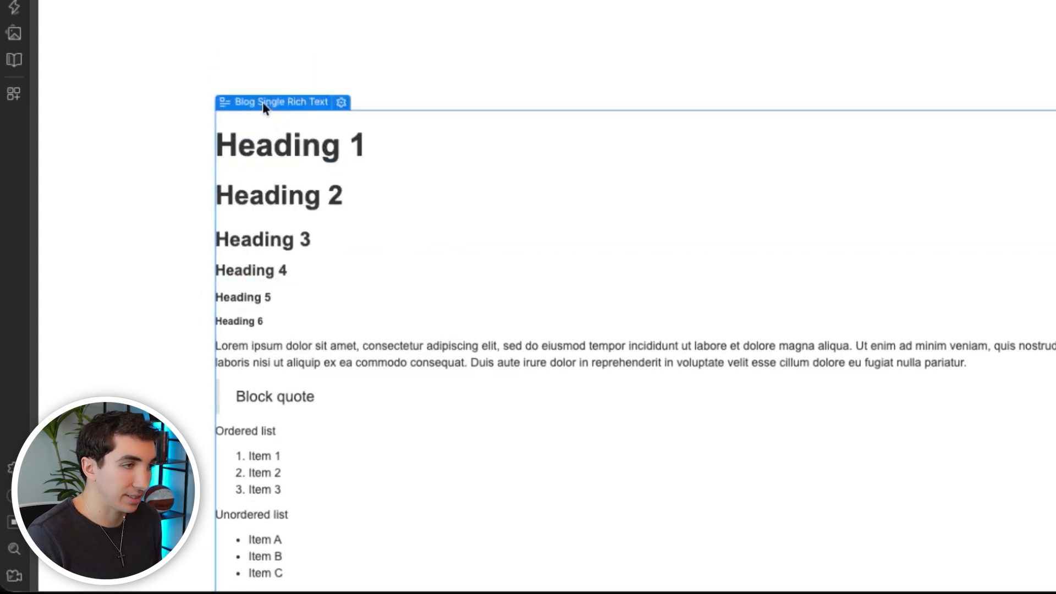
mouse_move(237, 93)
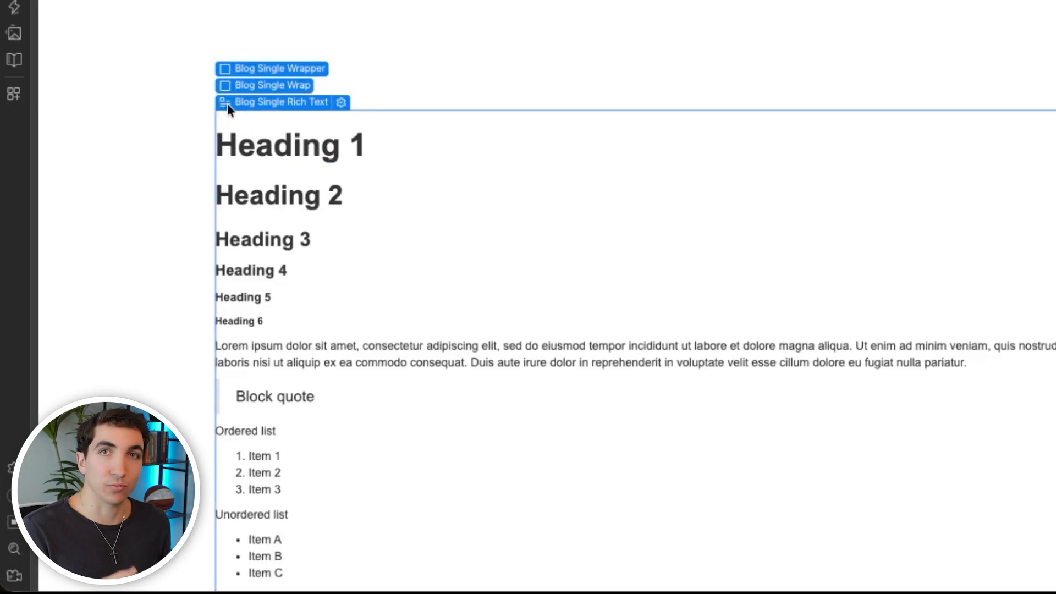
left_click(339, 102)
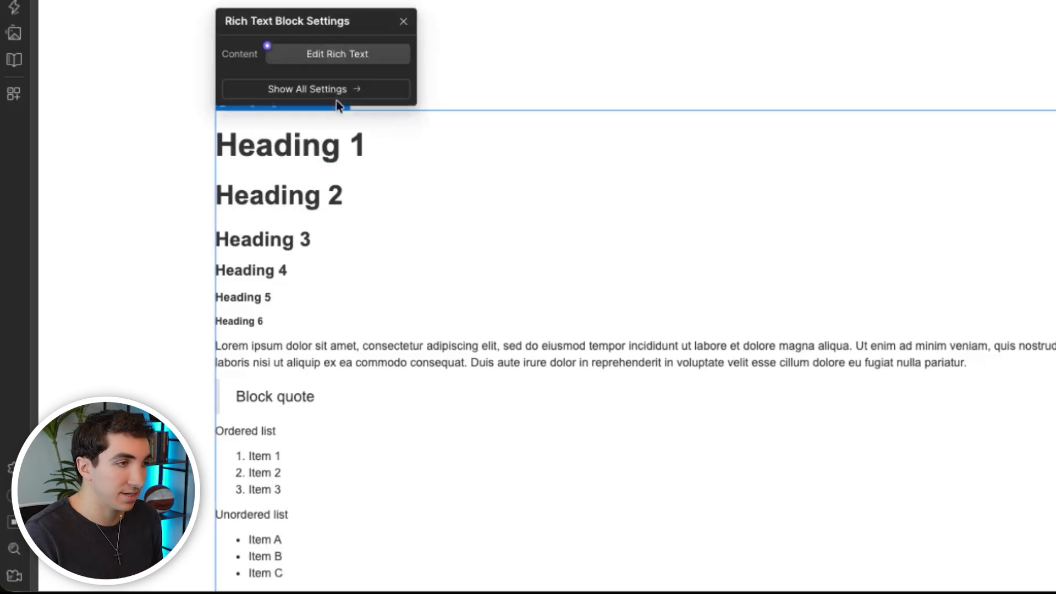
left_click(267, 47)
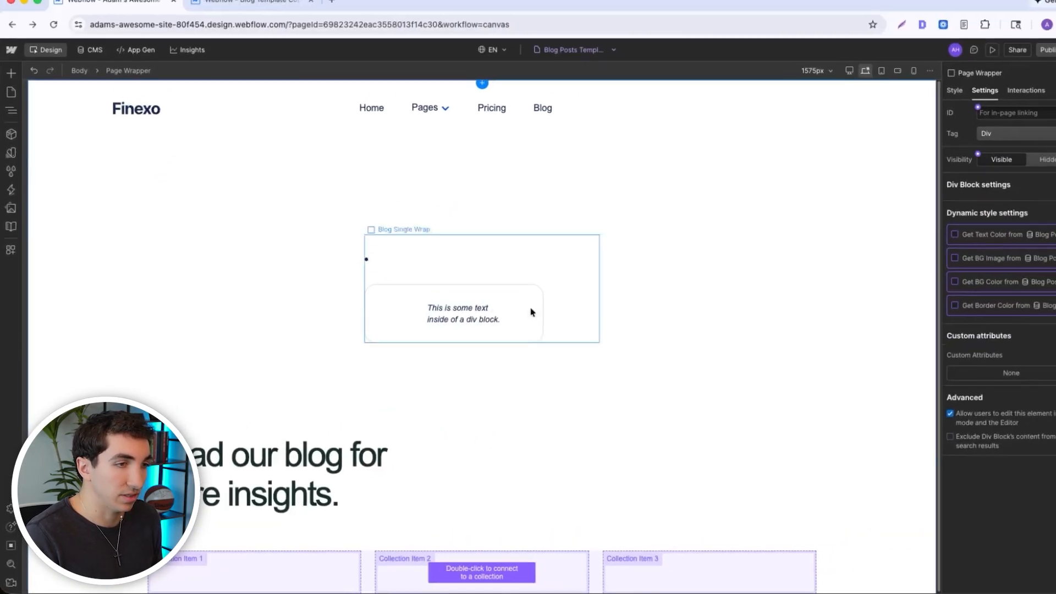
left_click(388, 300)
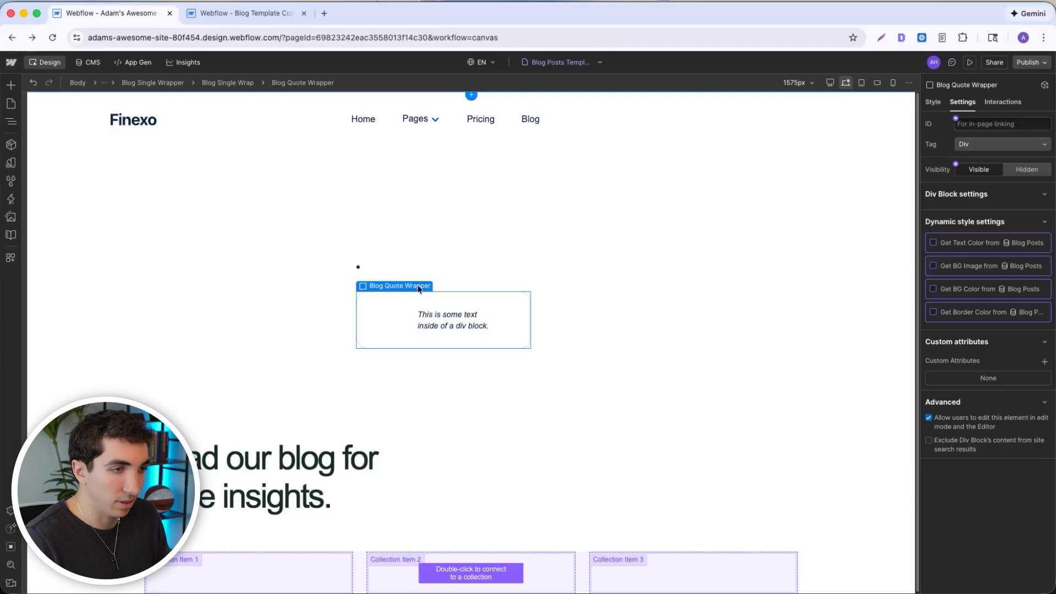
key("Delete")
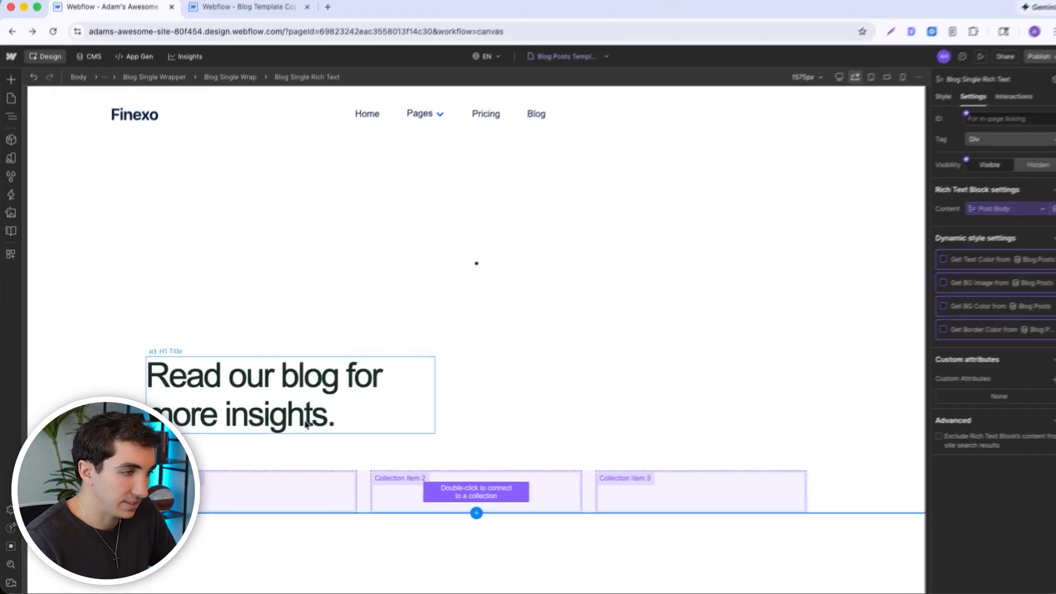
- Set Blog Posts as the source of the collection list below the "Read our blog for more insights." heading
left_click(265, 466)
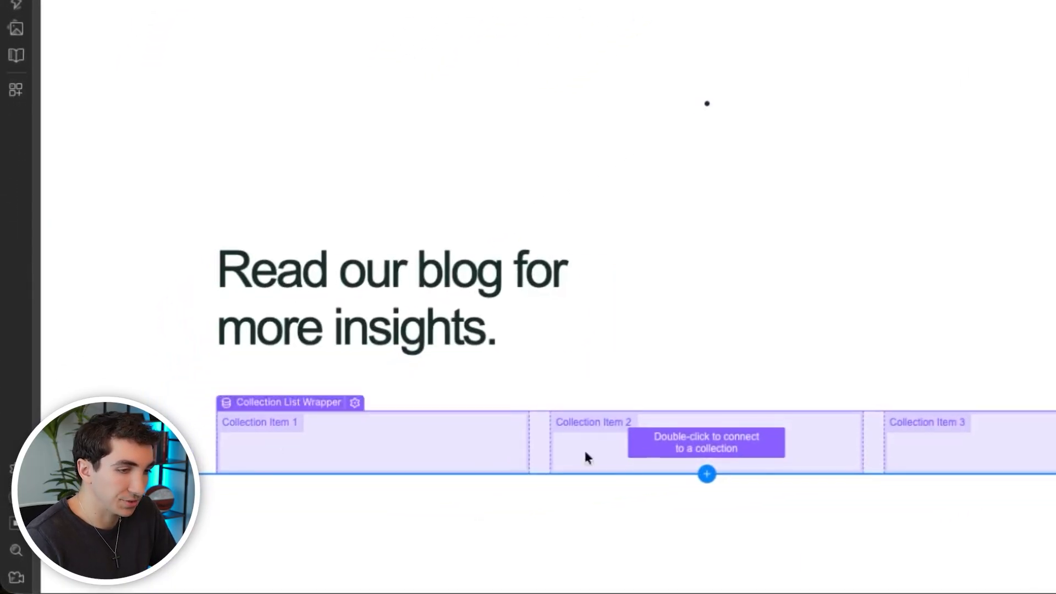
double_click(530, 473)
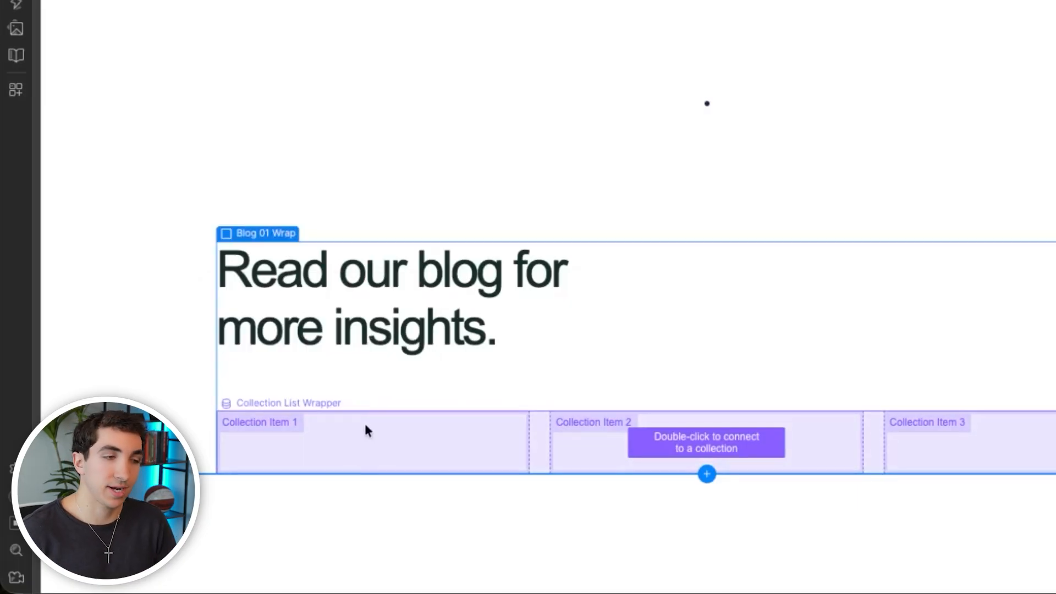
double_click(367, 430)
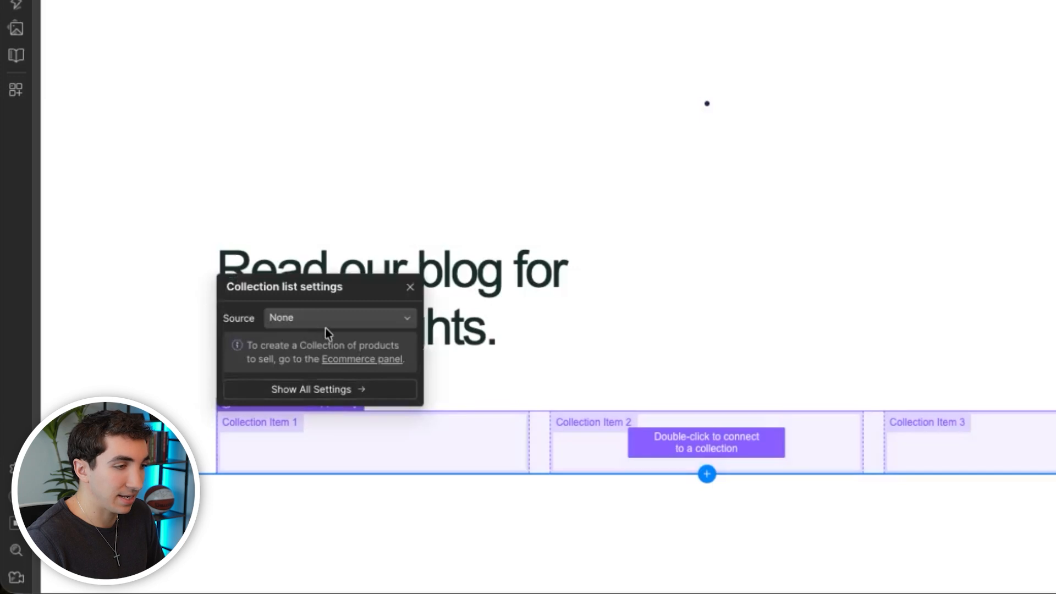
left_click(271, 320)
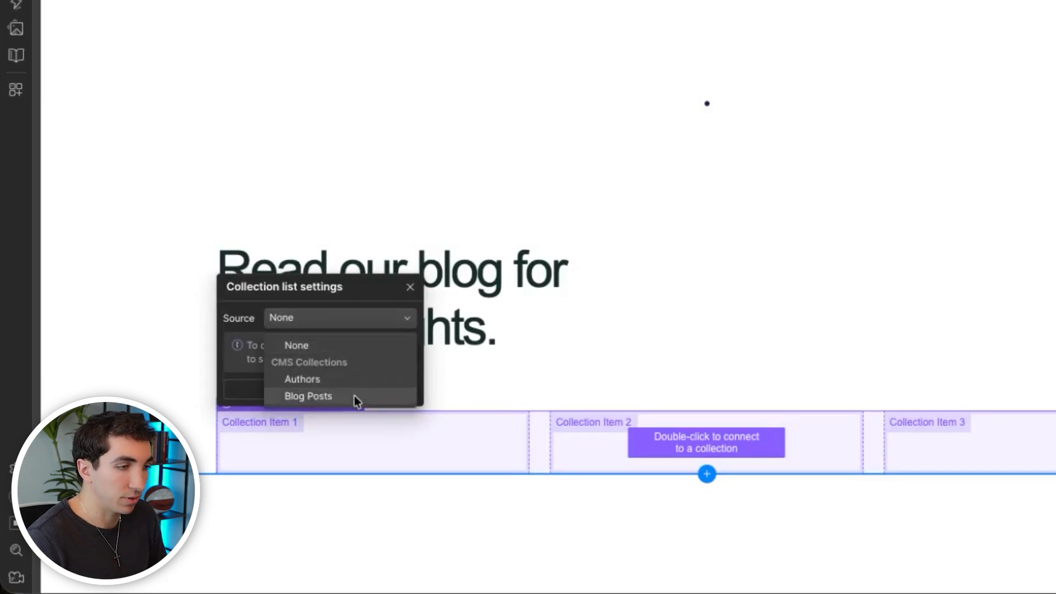
left_click(309, 397)
left_click(682, 267)
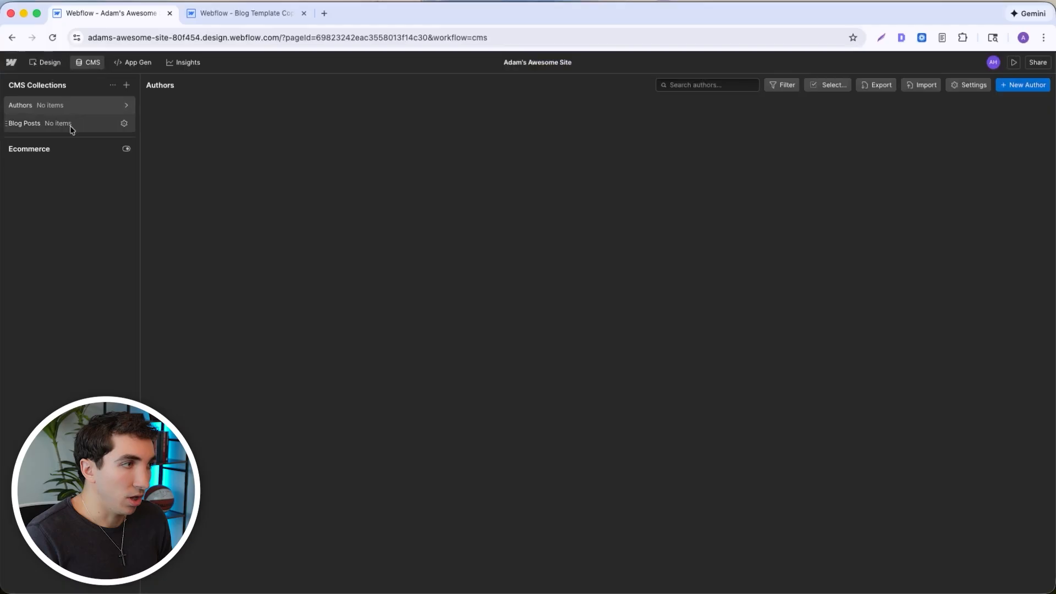
- Create a new item in the Blog Posts collection and paste the copied operations management article into its Post Body
left_click(72, 124)
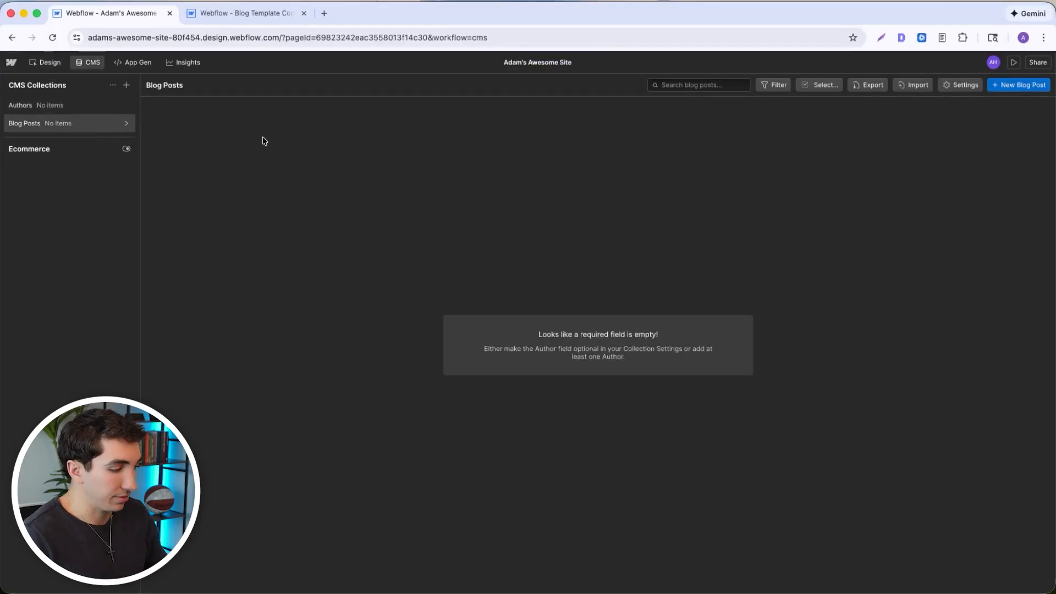
left_click(1021, 87)
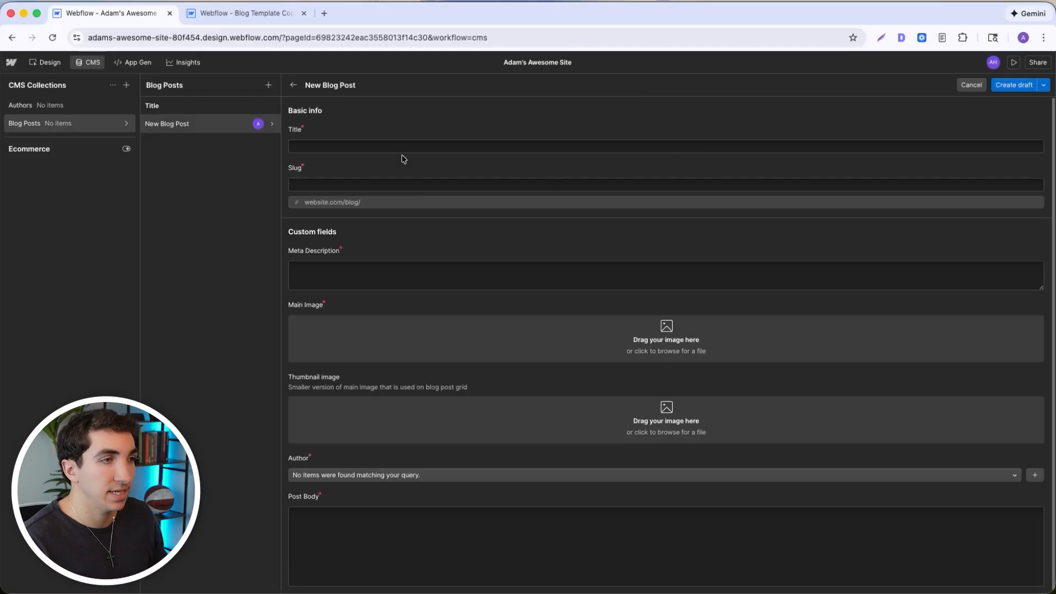
scroll(625, 401, "down", 1)
left_click(350, 527)
key("super+v")
scroll(440, 435, "down", 7)
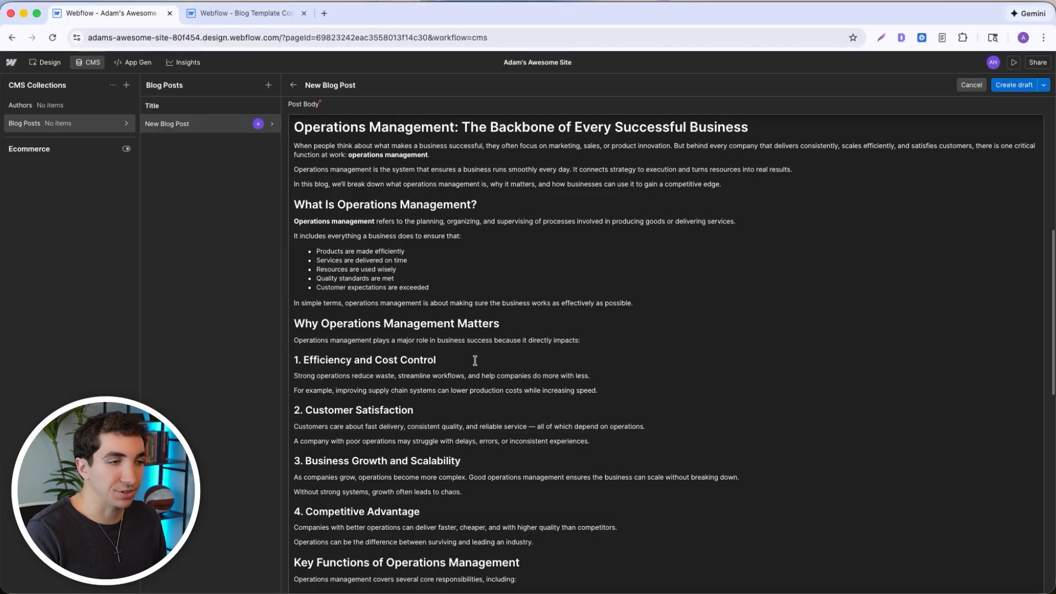
scroll(476, 361, "down", 15)
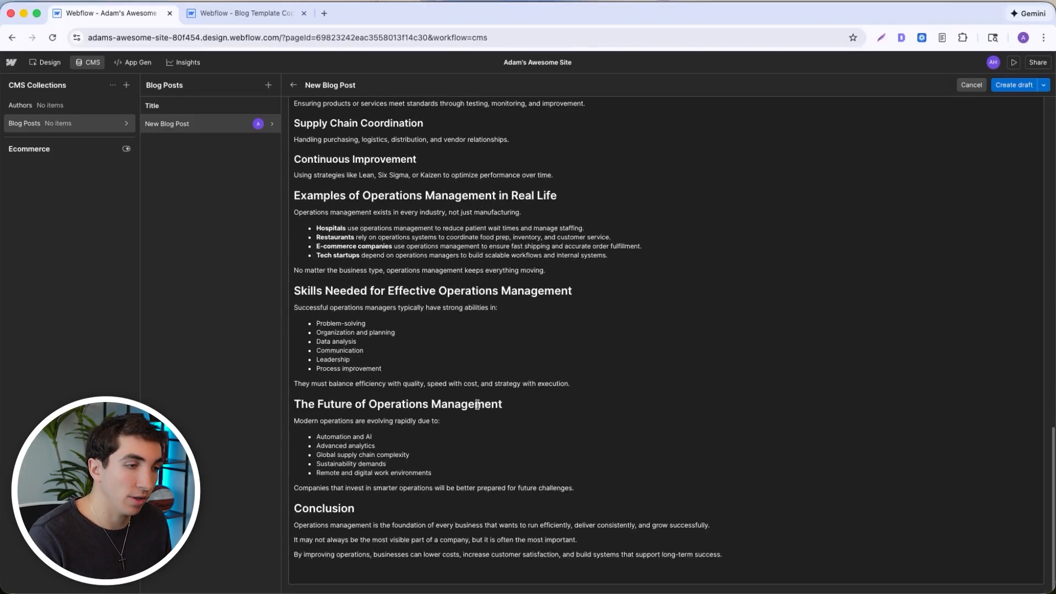
scroll(502, 451, "up", 20)
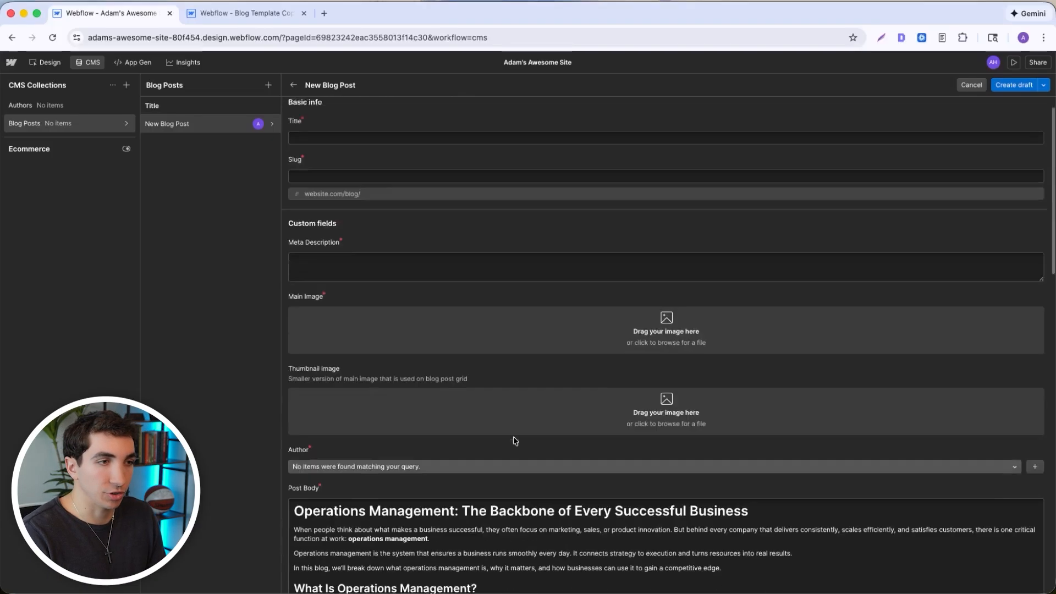
- Copy "Operations Management" from the body's first heading into the post's Title and check the generated slug
left_click(341, 147)
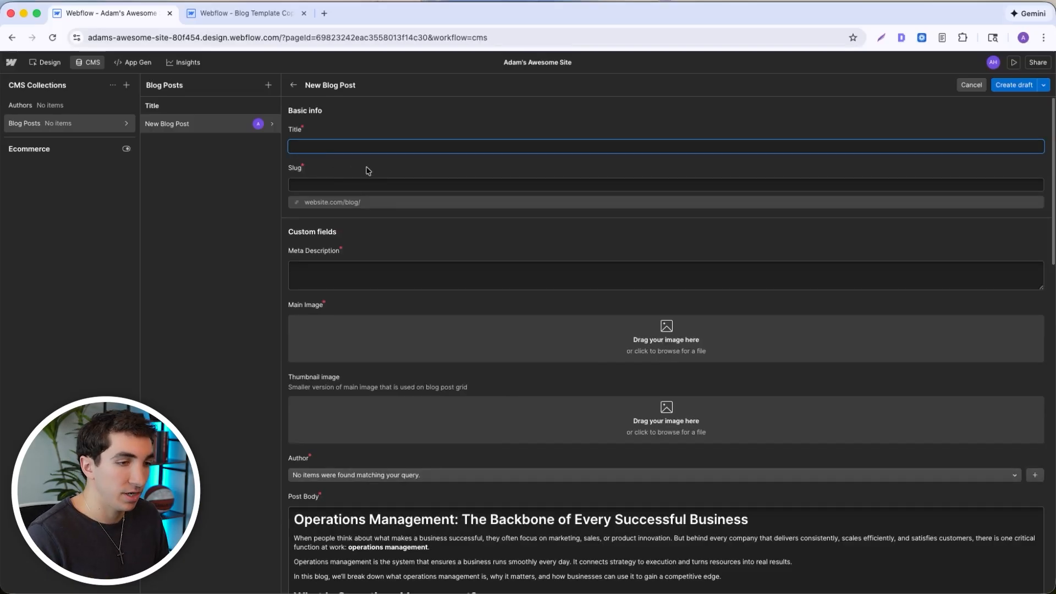
left_click(456, 519)
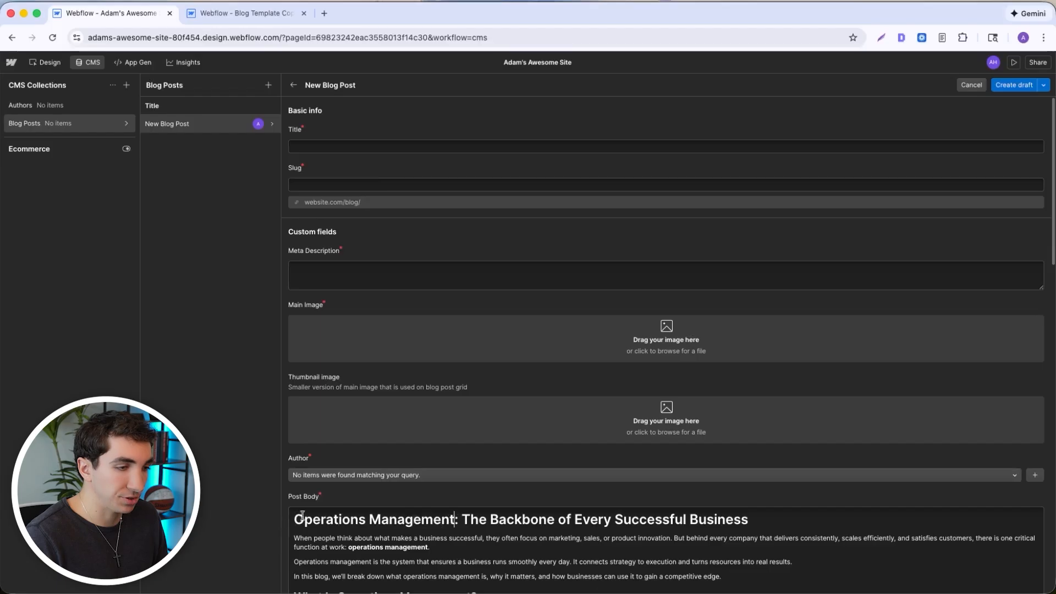
left_click_drag(294, 520, 456, 519)
key("super+c")
left_click(333, 146)
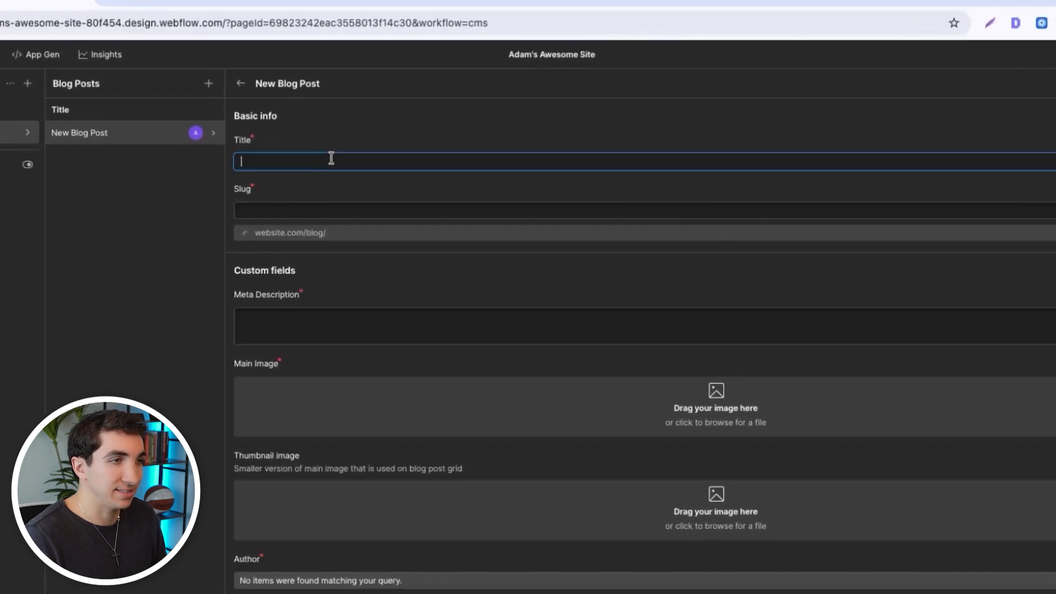
key("super+v")
left_click(380, 185)
left_click_drag(326, 233, 197, 232)
left_click_drag(330, 174, 195, 174)
left_click_drag(315, 232, 157, 234)
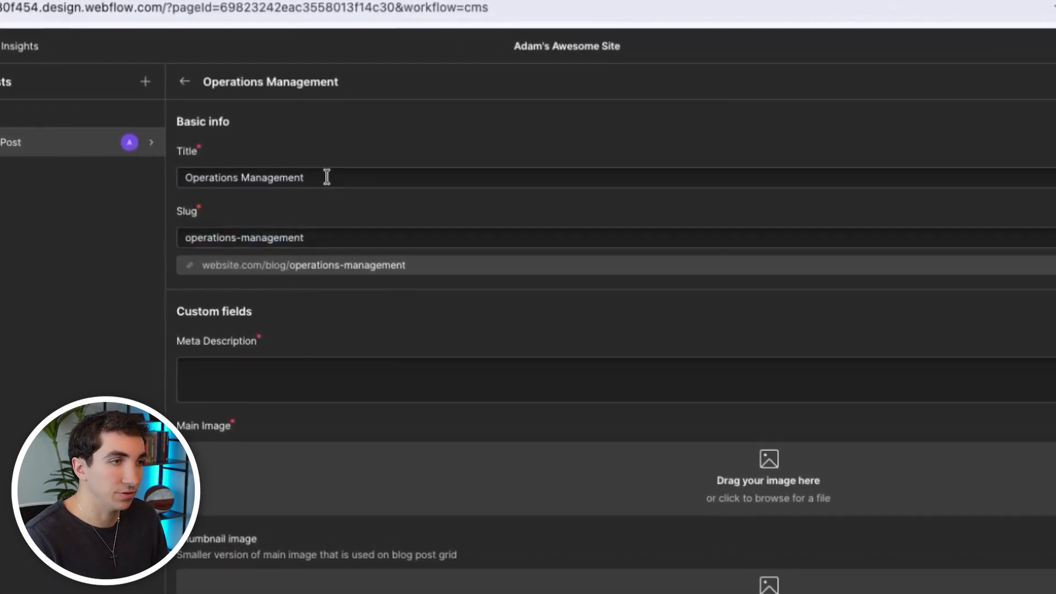
left_click(447, 226)
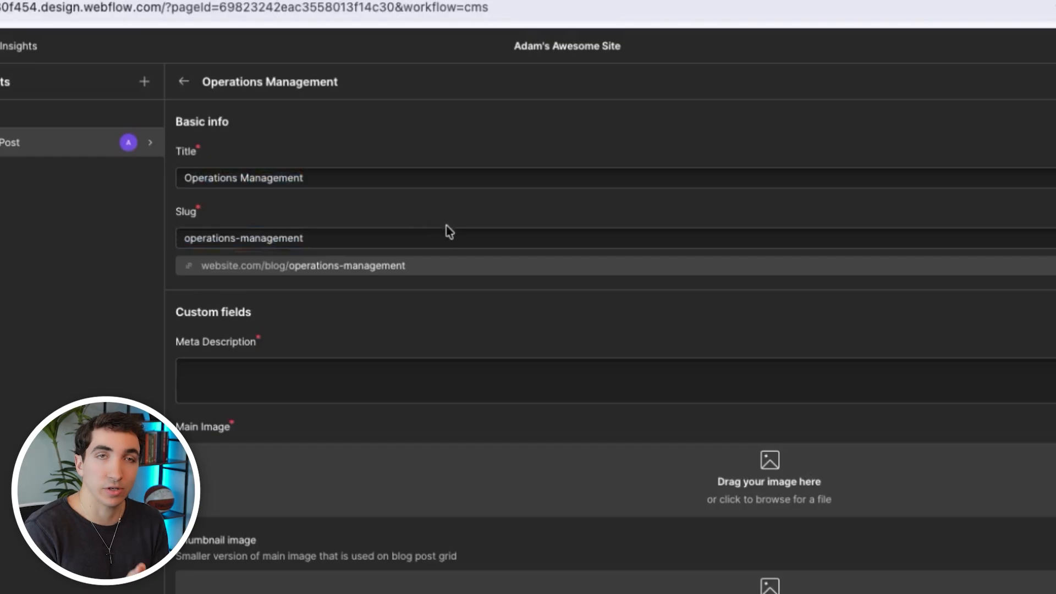
- Fill the Meta Description with the body paragraph beginning "Operations management is the system that ensures a business runs smoothly every day."
left_click(388, 371)
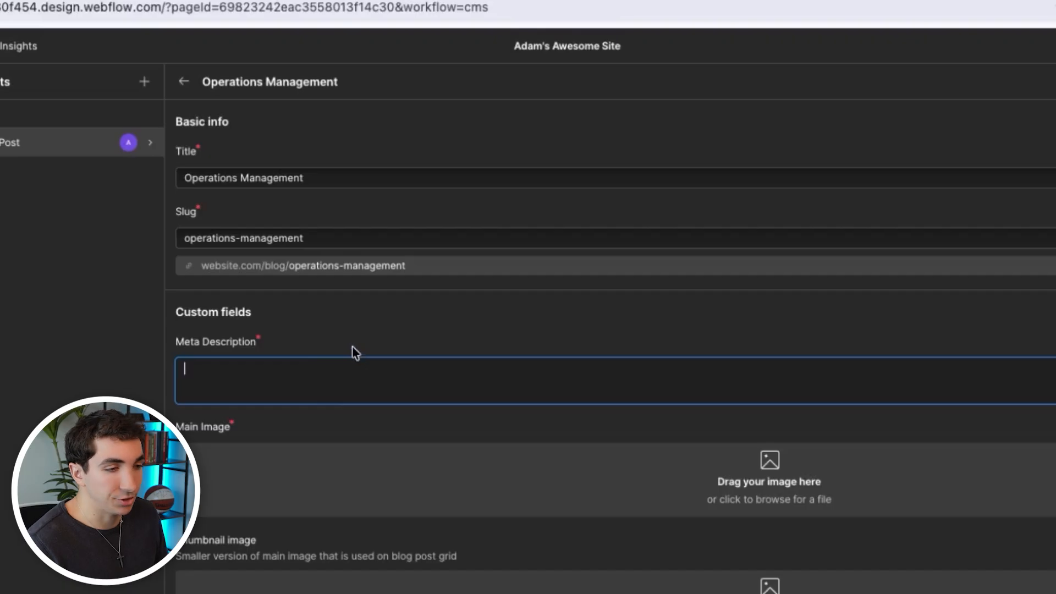
scroll(346, 467, "down", 7)
triple_click(225, 453)
key("ctrl+c")
scroll(259, 358, "up", 7)
left_click(340, 346)
key("ctrl+v")
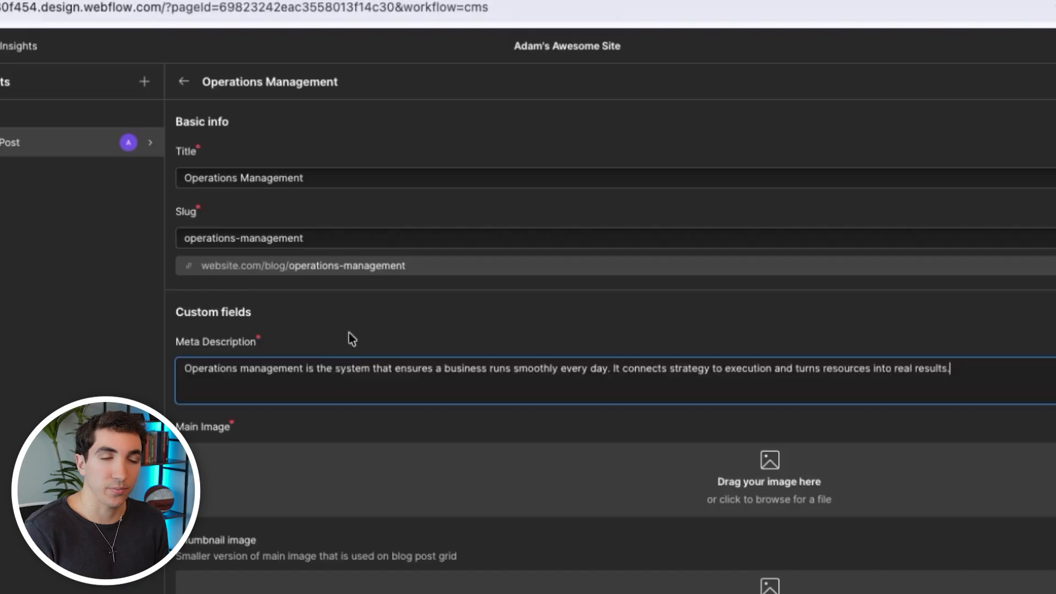
key("ctrl+a")
left_click(412, 340)
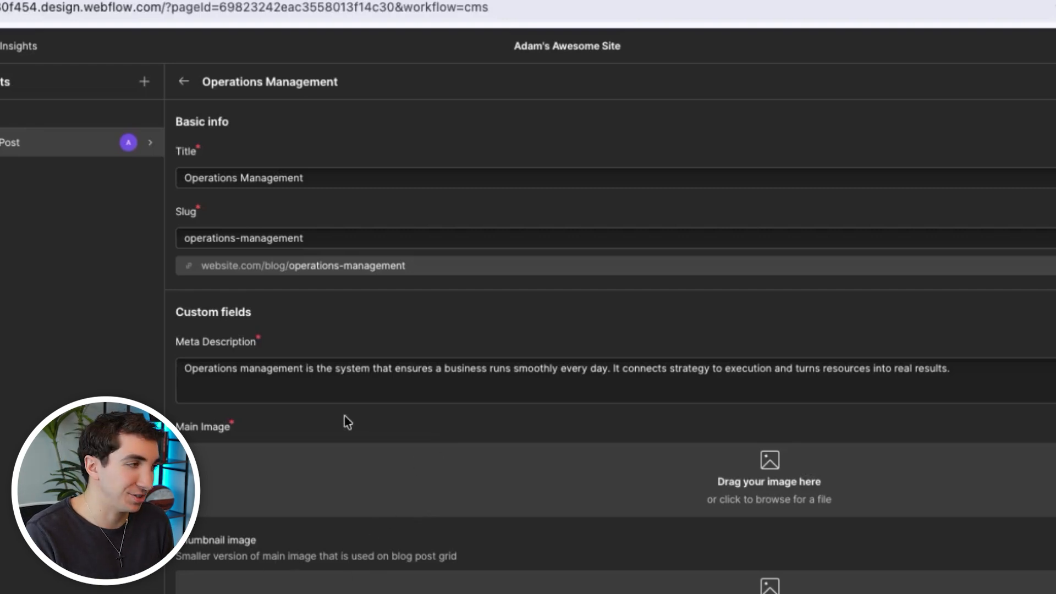
- Upload images.jpg as both the Main Image and the Thumbnail image of the post
left_click_drag(0, 487, 307, 483)
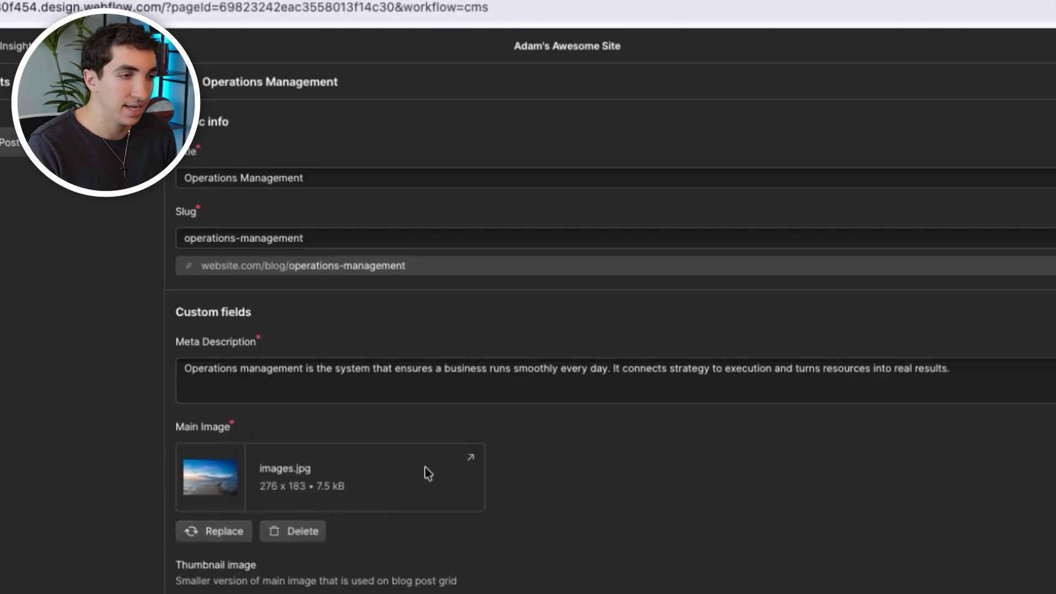
scroll(215, 437, "down", 3)
scroll(214, 438, "up", 1)
left_click_drag(0, 487, 287, 489)
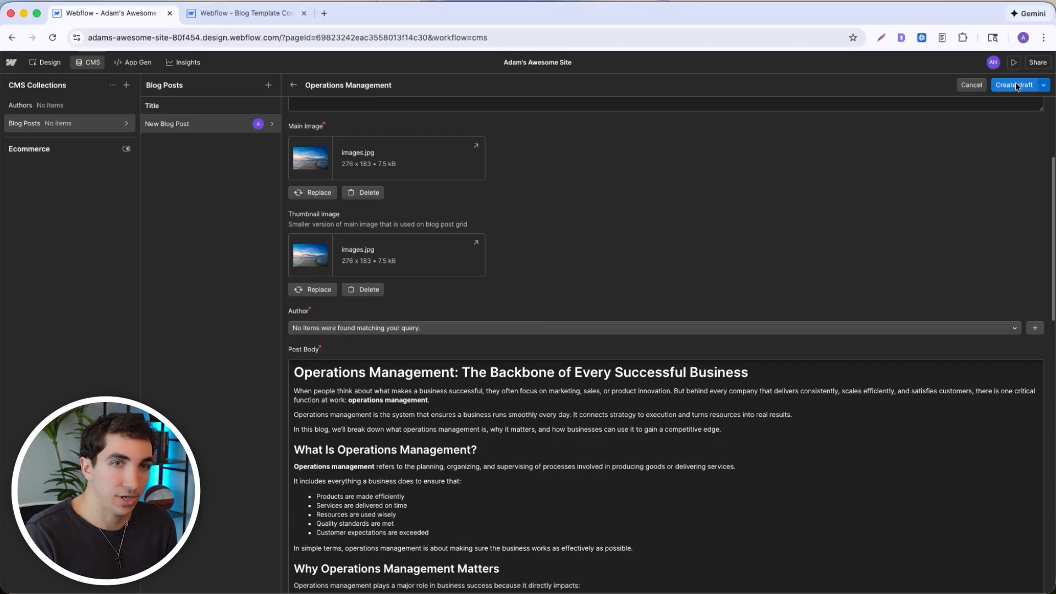
- Save the Operations Management post as a draft and start a new item in the Authors collection with the author's name
left_click(1017, 85)
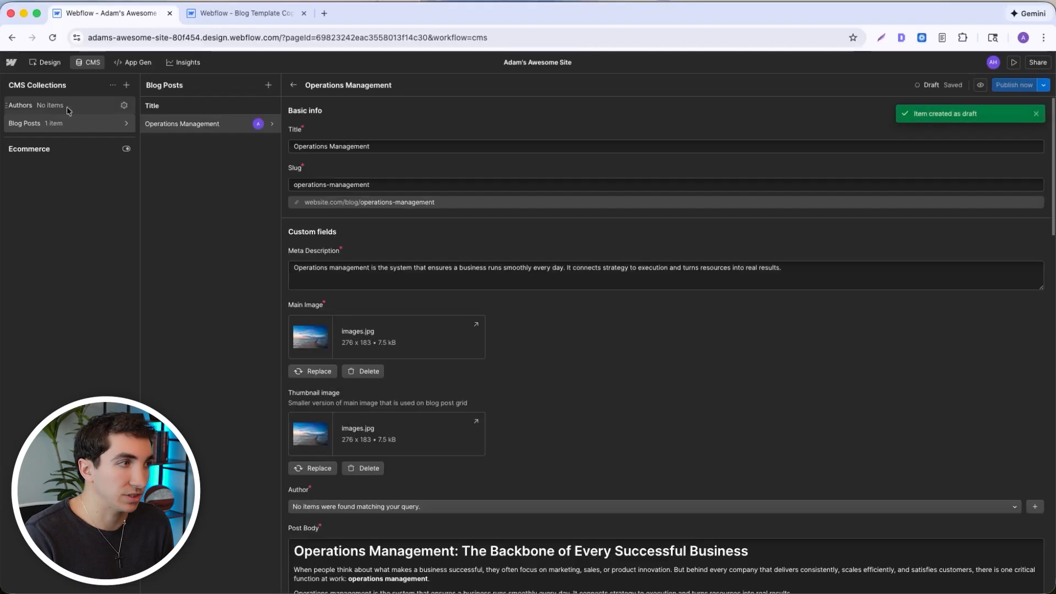
left_click(62, 107)
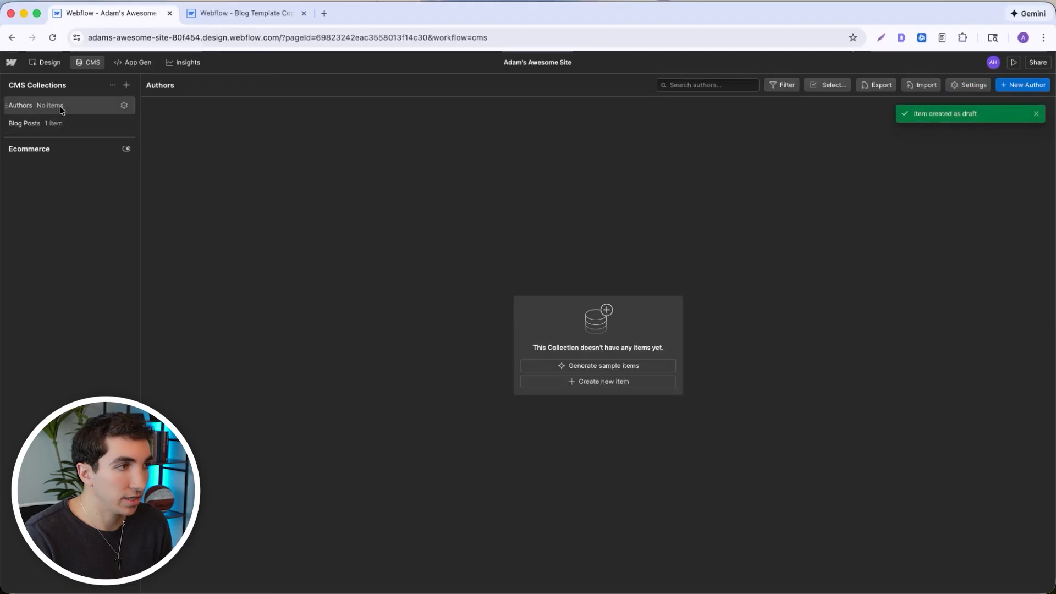
left_click(1015, 86)
left_click(330, 146)
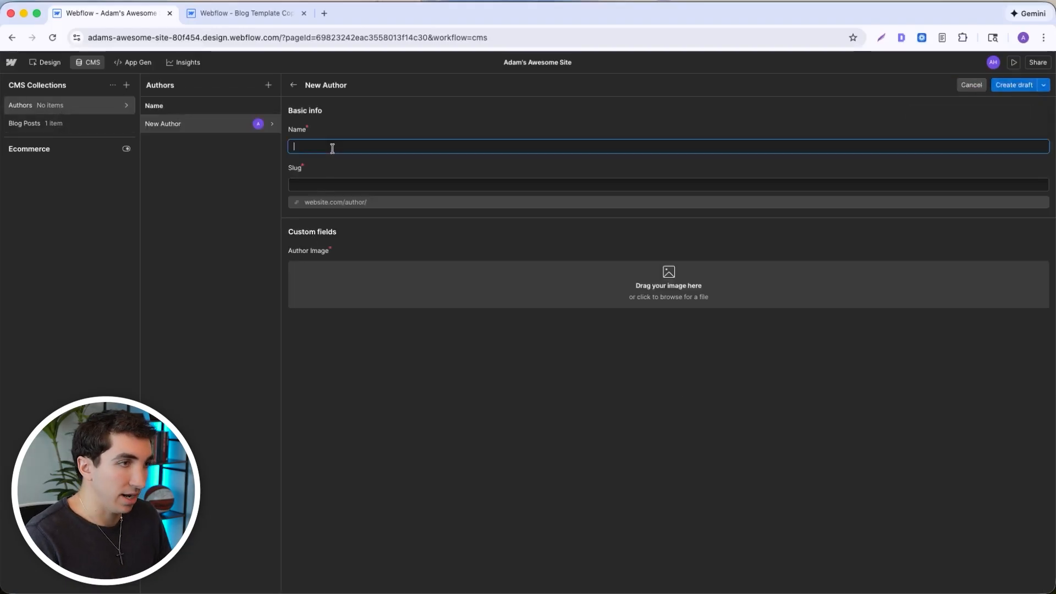
type("Adam H")
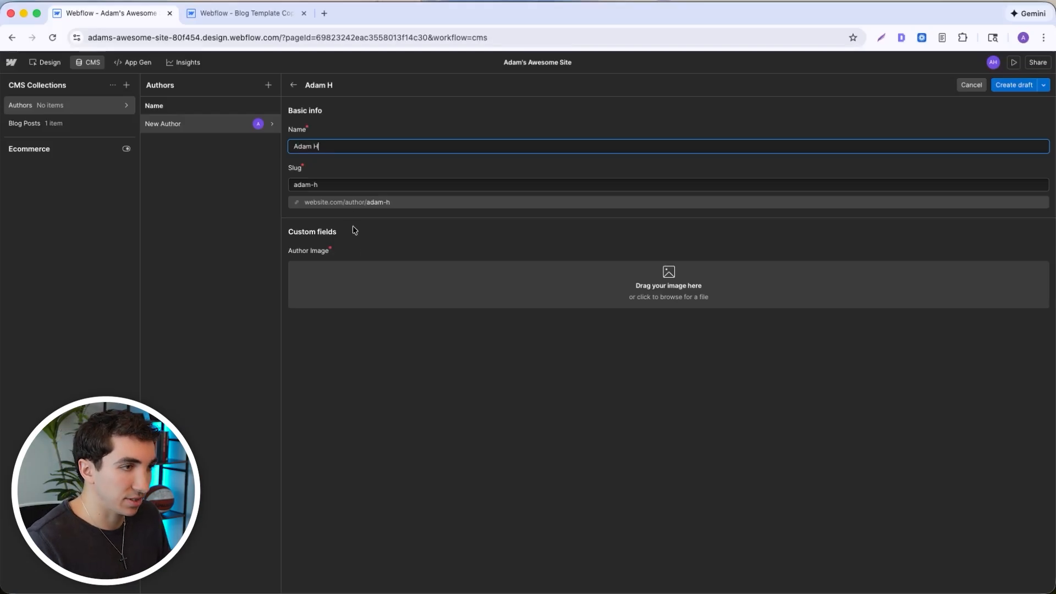
- Shorten the author's slug to the first name only and upload images.jpg as the Author Image
left_click(335, 188)
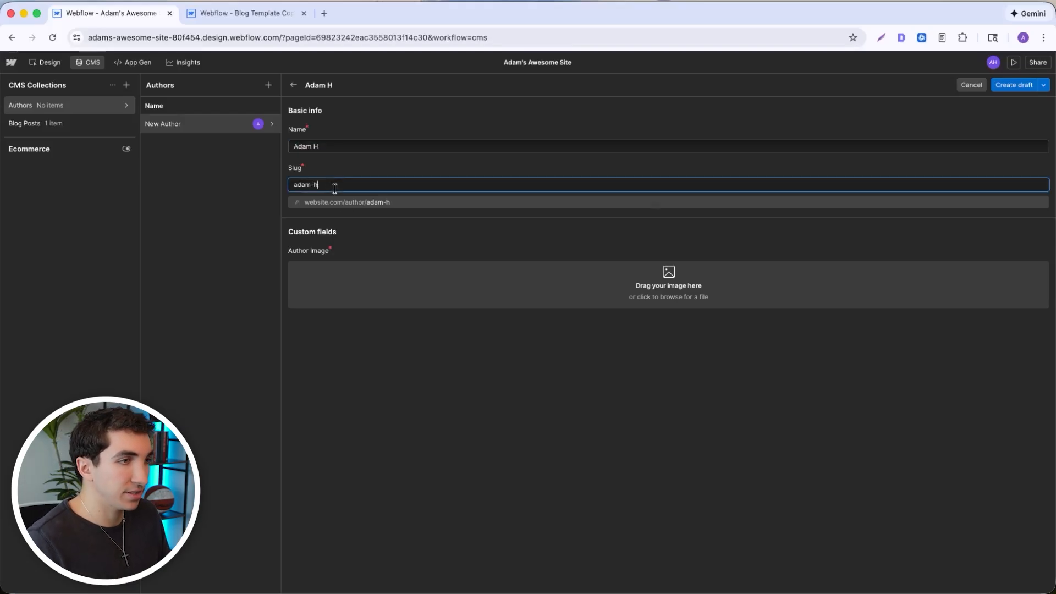
type("m")
left_click(363, 169)
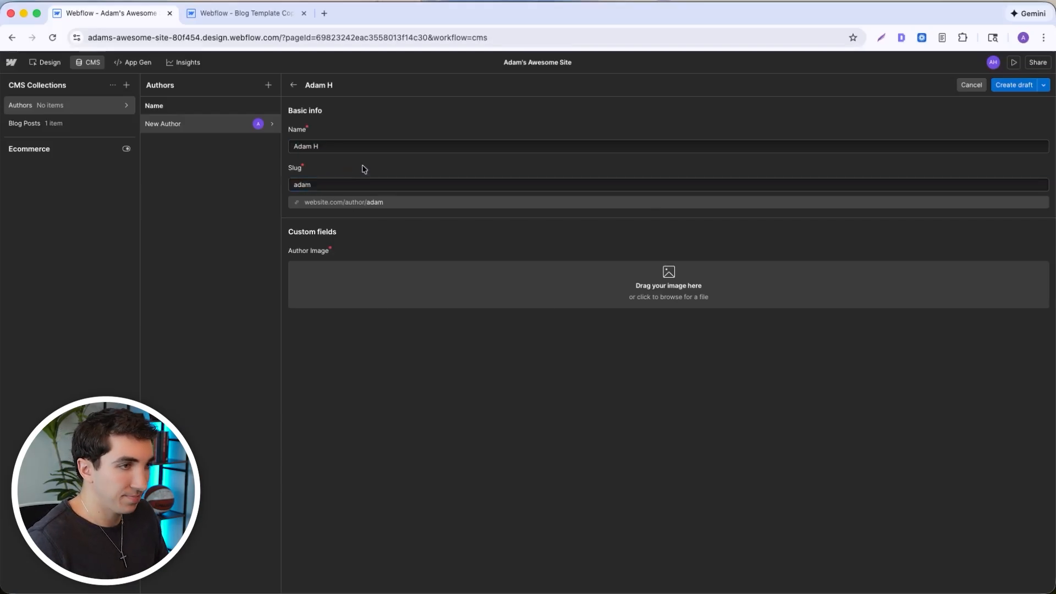
left_click_drag(6, 335, 417, 302)
left_click_drag(341, 306, 1, 267)
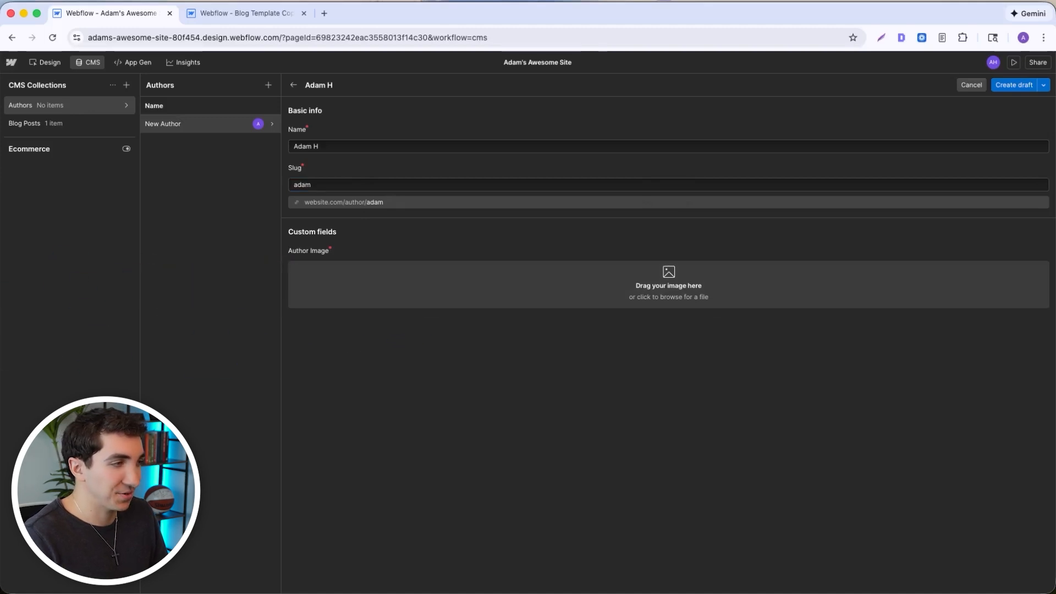
left_click_drag(383, 285, 384, 287)
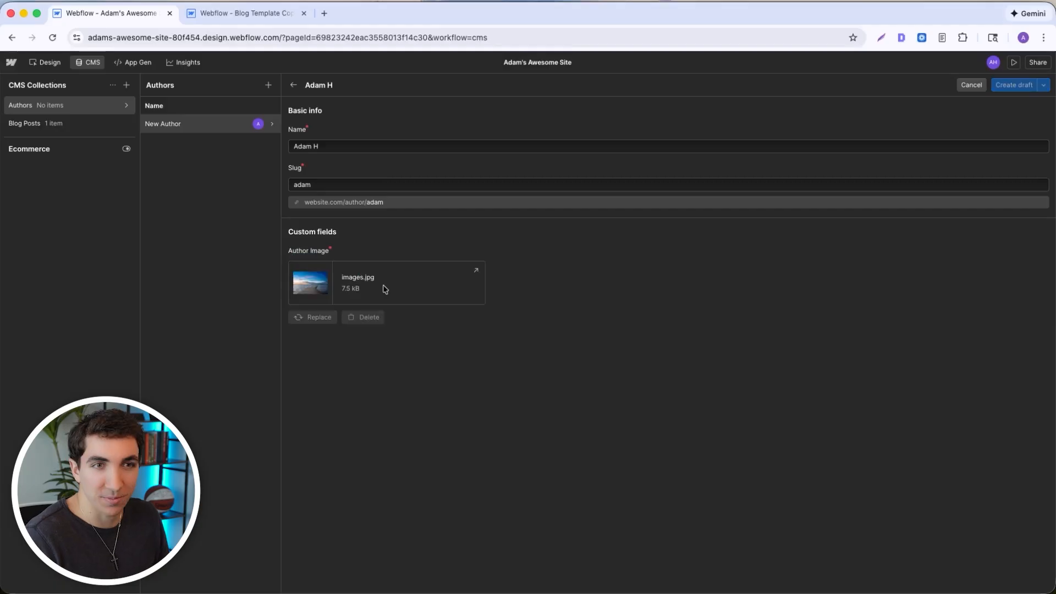
- Save the new author as a draft, queue it for the next site publish and return to the Authors list
left_click(1044, 86)
left_click(1019, 91)
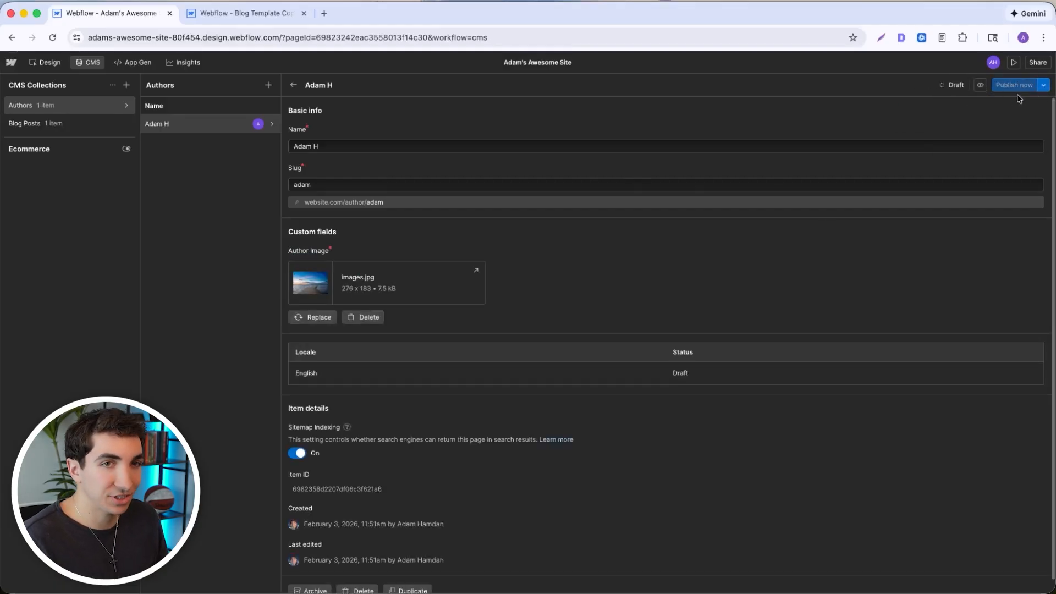
left_click(1043, 85)
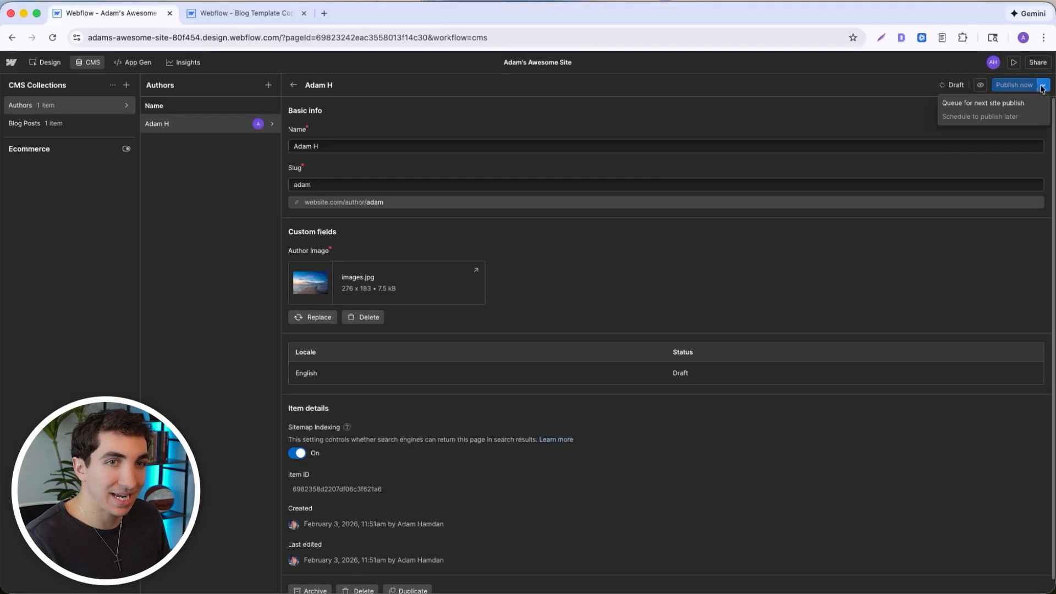
left_click(989, 104)
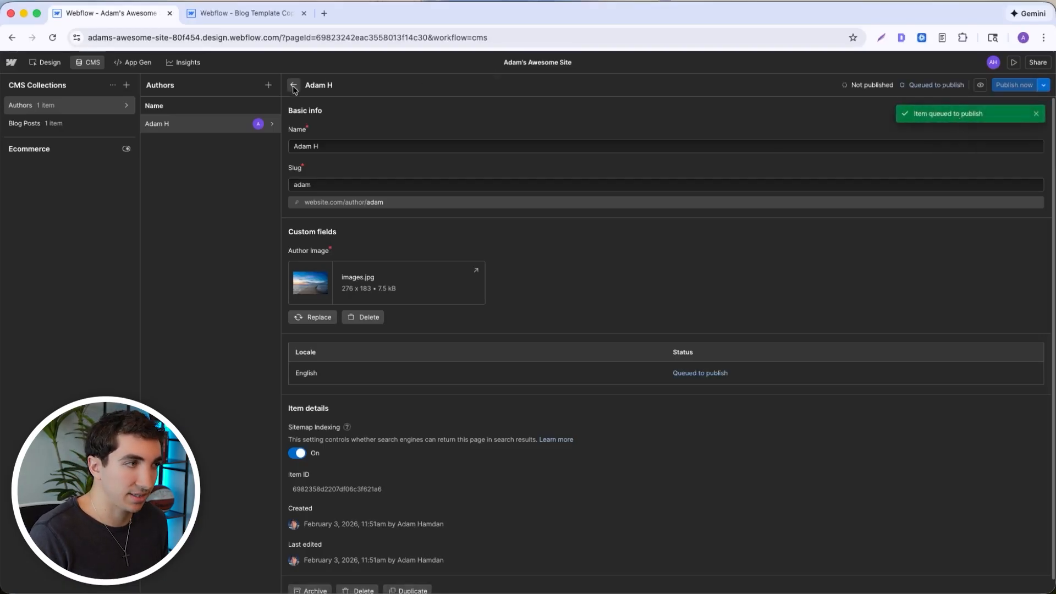
left_click(294, 87)
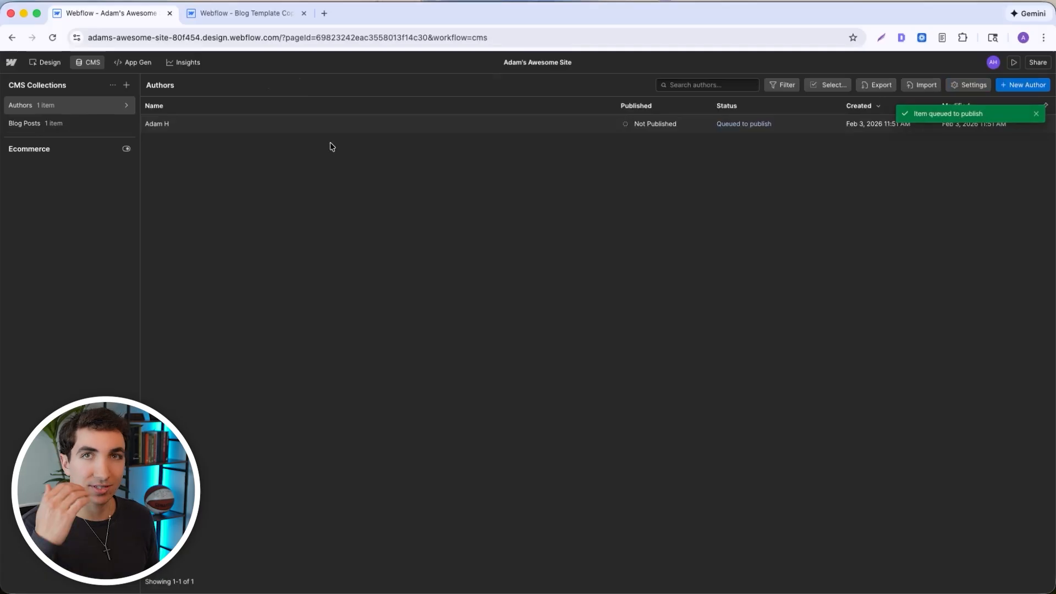
- Assign the newly created author to the Operations Management post in Blog Posts
left_click(59, 124)
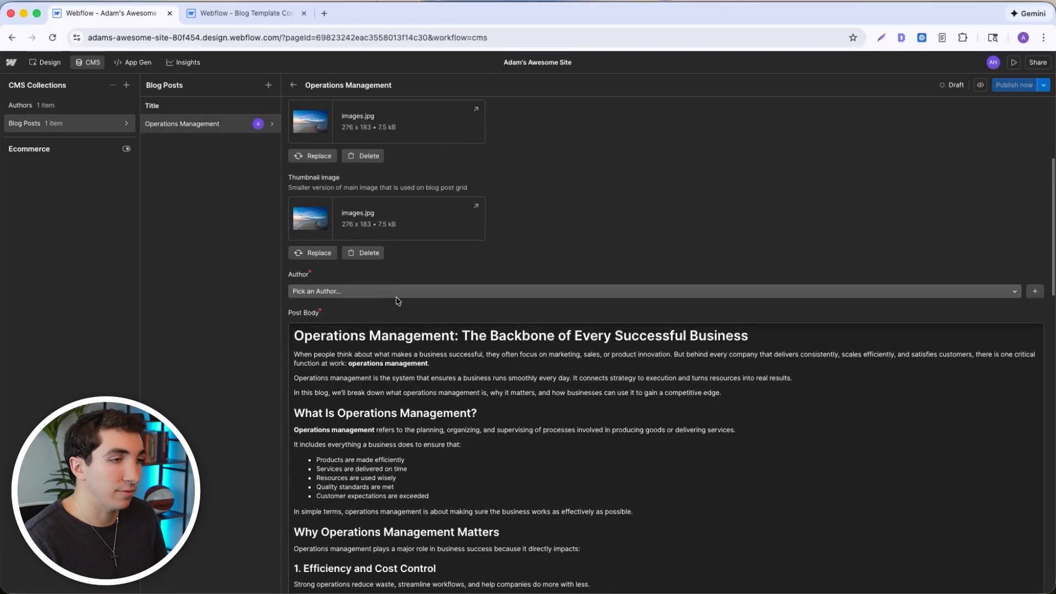
left_click(389, 291)
left_click(347, 322)
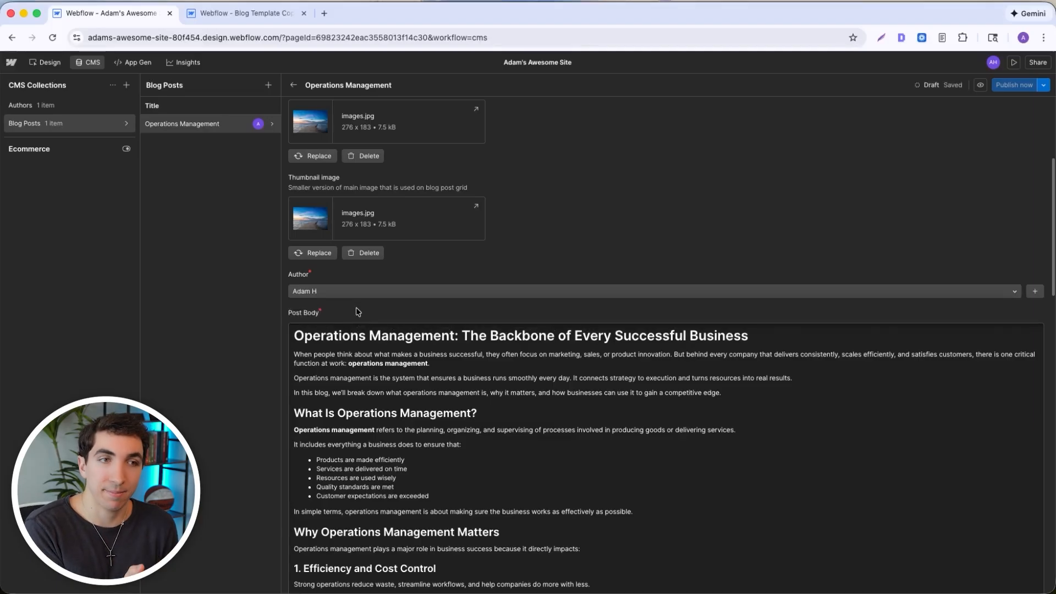
- Review the Operations Management post's fields and queue the post for the next site publish
scroll(358, 312, "down", 5)
scroll(528, 385, "up", 3)
scroll(511, 363, "down", 2)
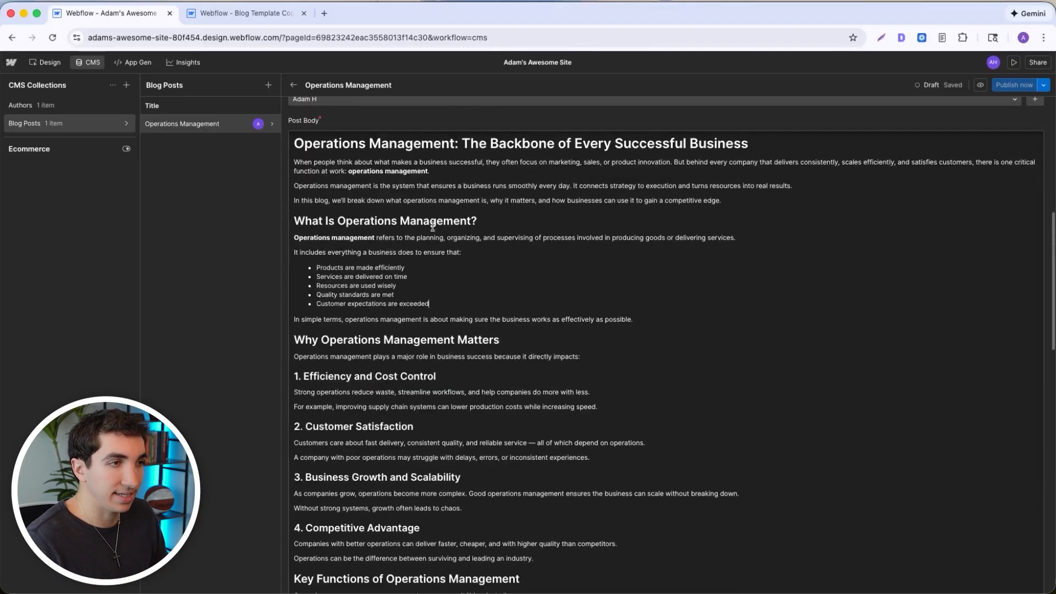
scroll(550, 272, "down", 10)
scroll(619, 212, "up", 20)
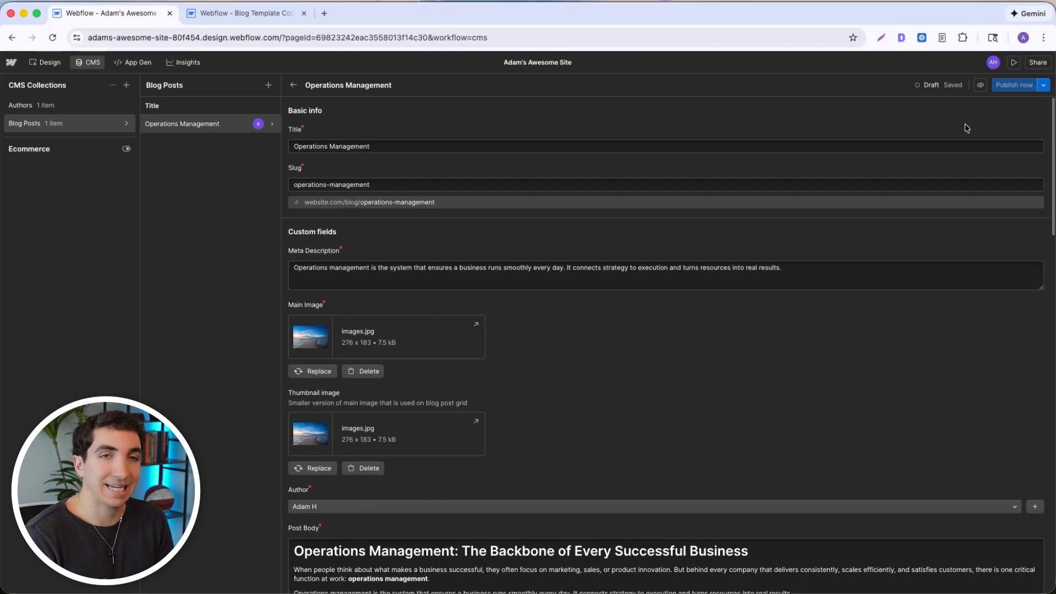
left_click(1041, 84)
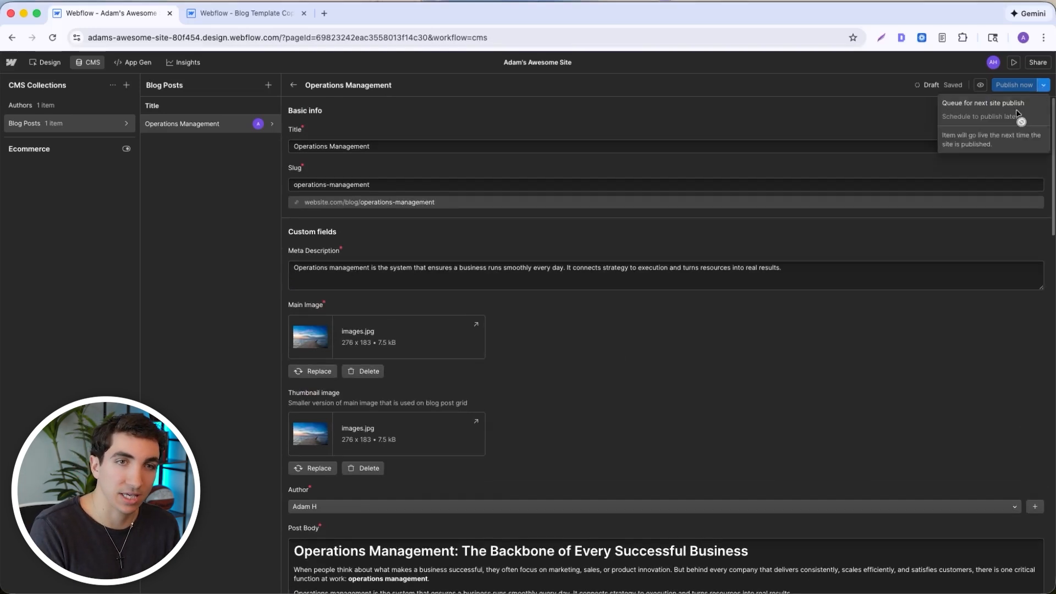
left_click(1011, 106)
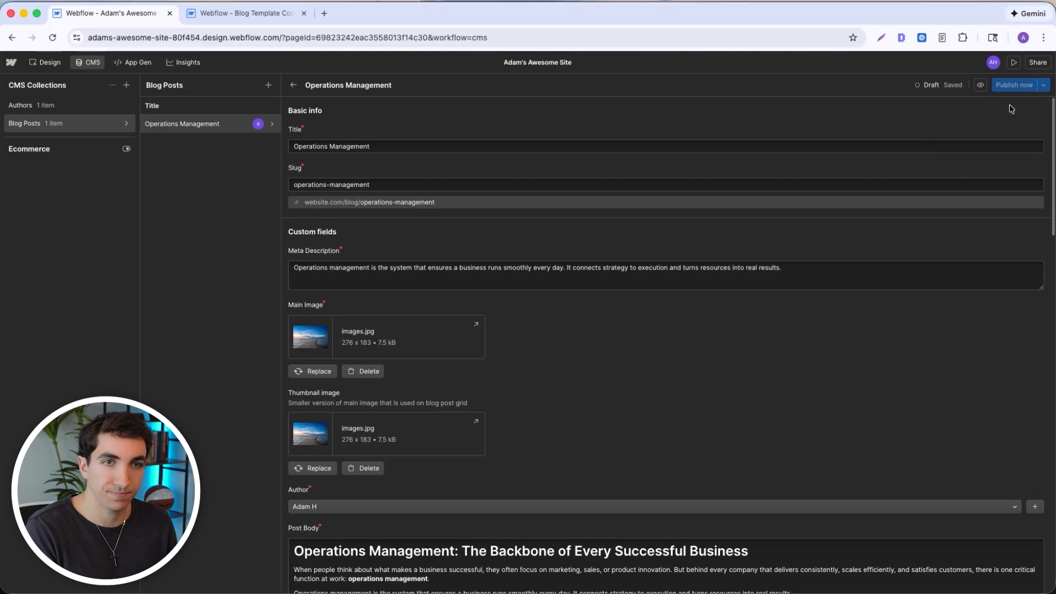
- Preview the Operations Management post in its page template and look through the article down to the blog section below it
left_click(980, 85)
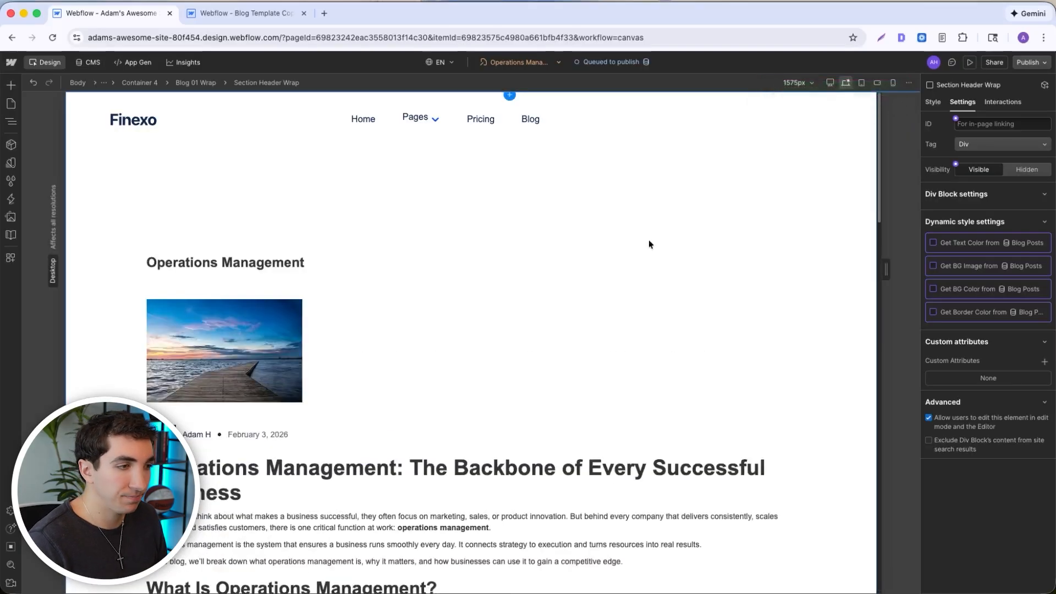
scroll(371, 243, "down", 1)
scroll(372, 243, "down", 10)
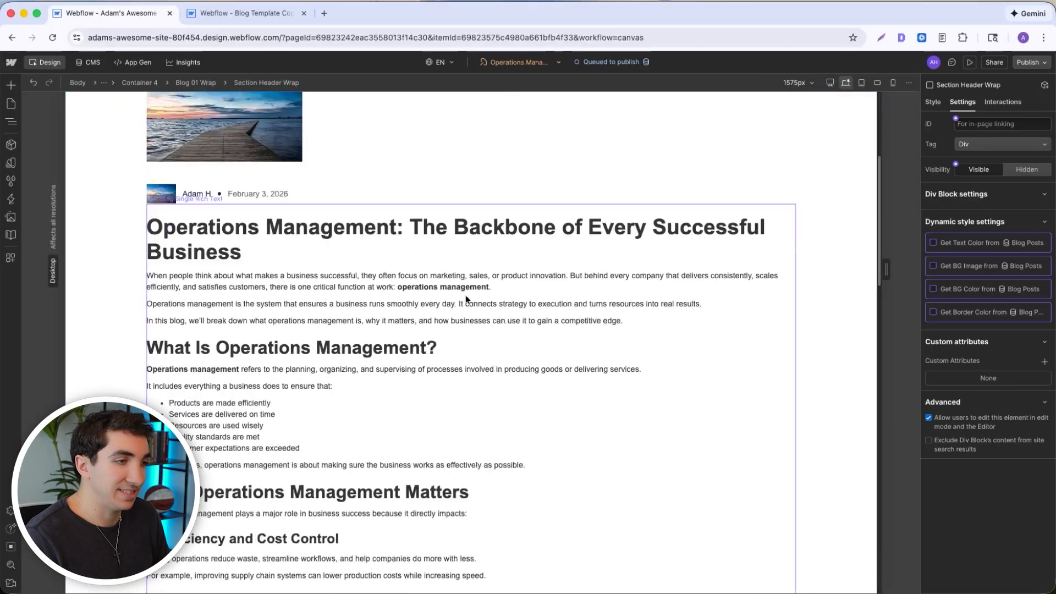
scroll(317, 352, "down", 15)
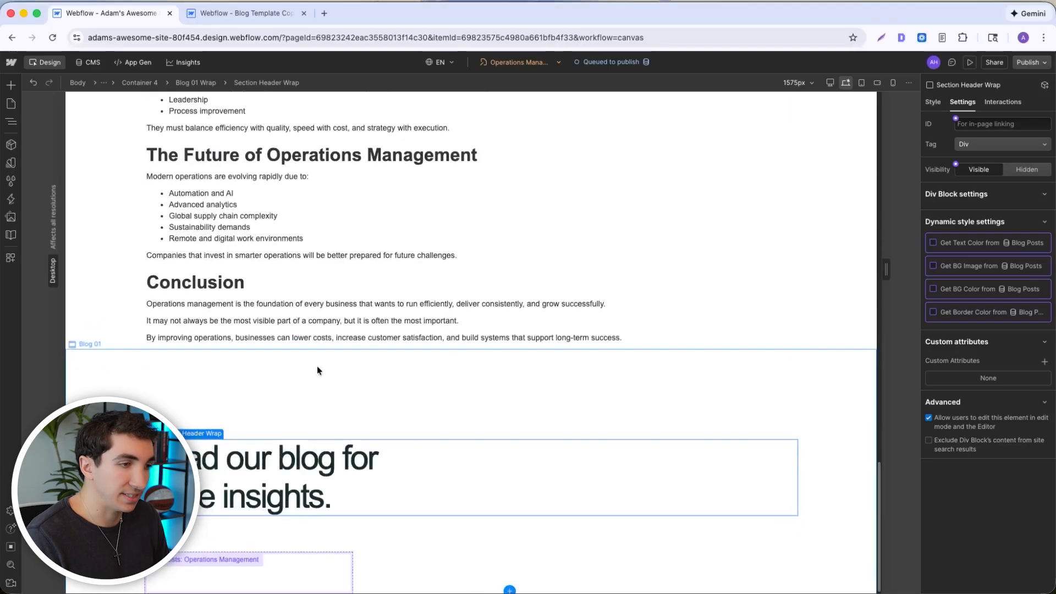
scroll(325, 380, "up", 15)
scroll(333, 391, "up", 7)
- Inspect the rich text, author details, main image and title heading on the post page, checking their Blog Posts field connections
left_click(232, 249)
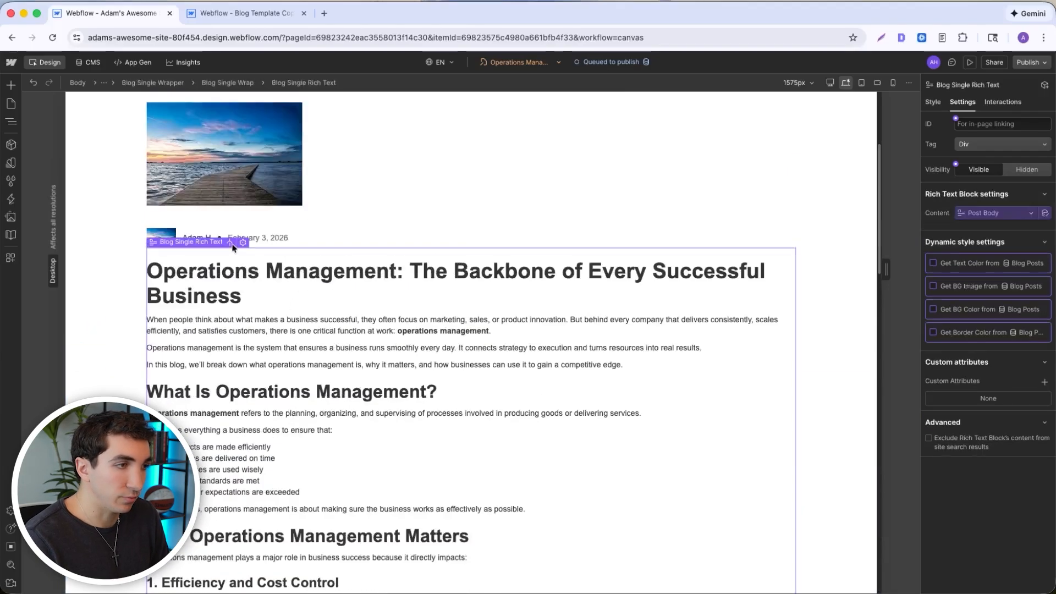
left_click(195, 238)
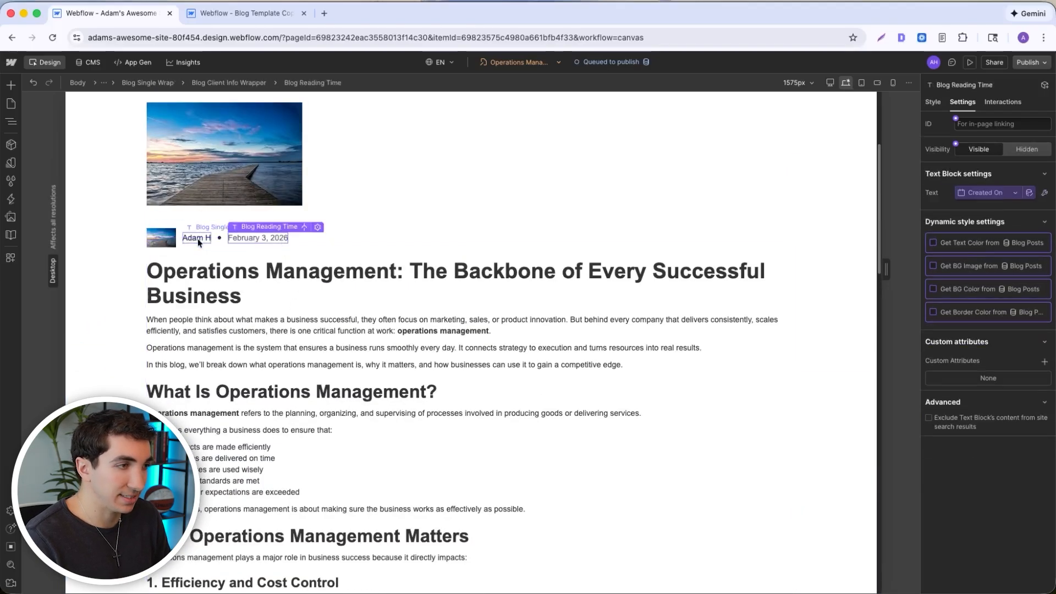
left_click(231, 182)
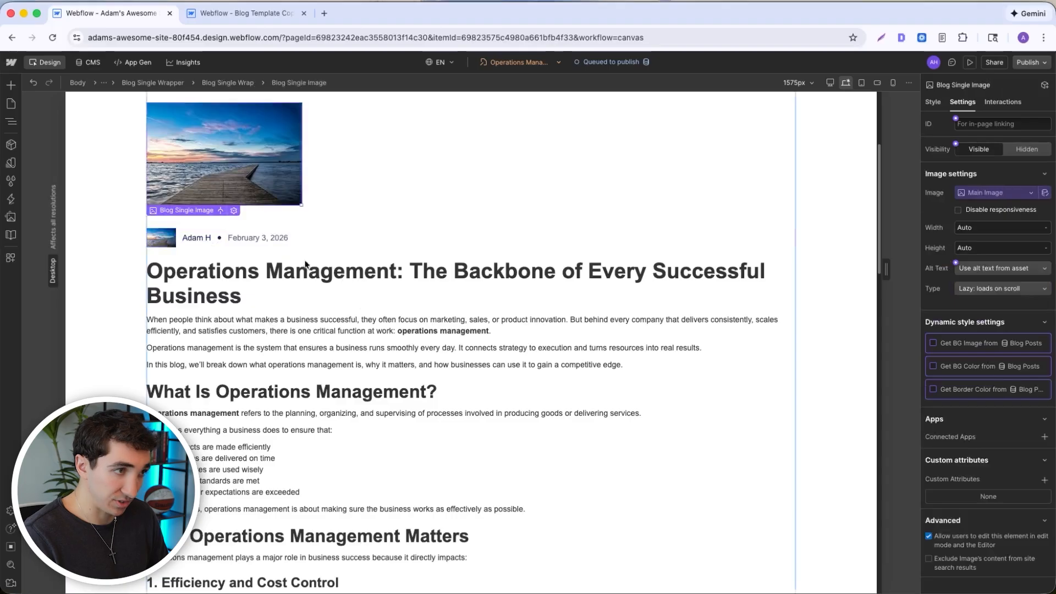
scroll(286, 264, "up", 3)
left_click(260, 245)
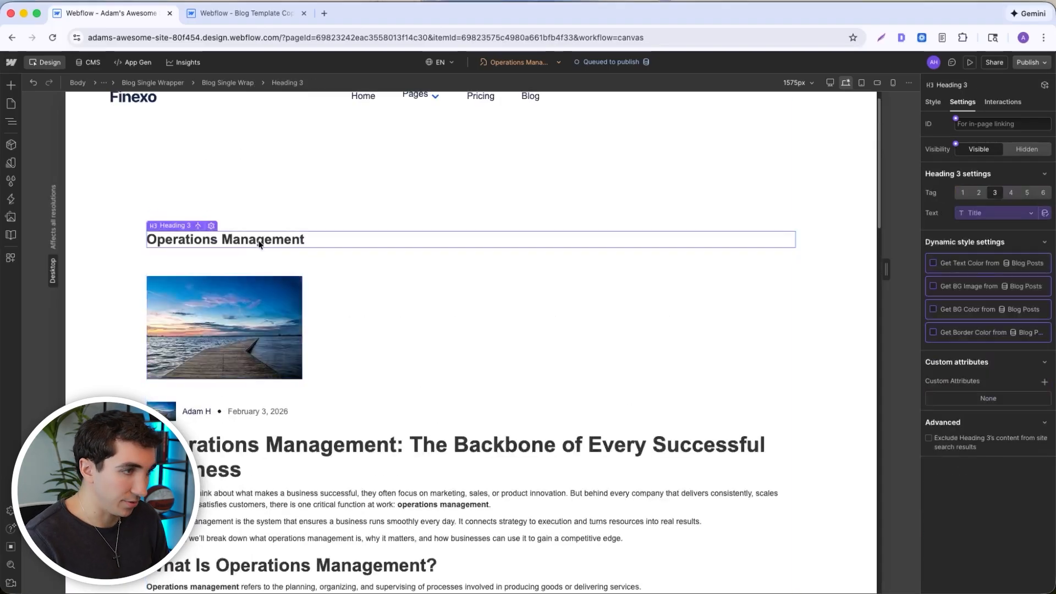
left_click(324, 207)
scroll(330, 275, "up", 1)
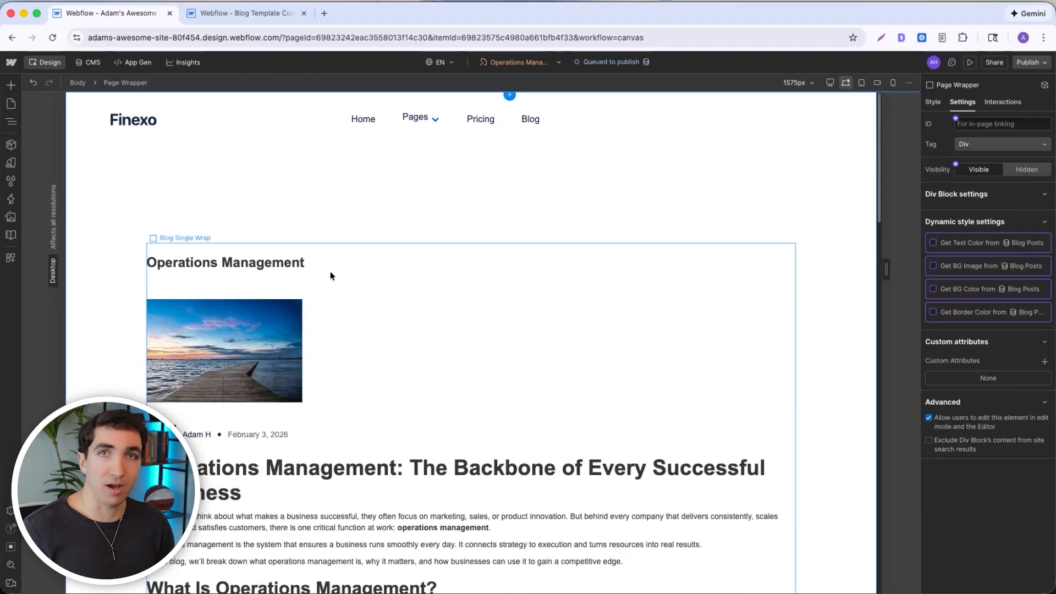
scroll(330, 275, "down", 3)
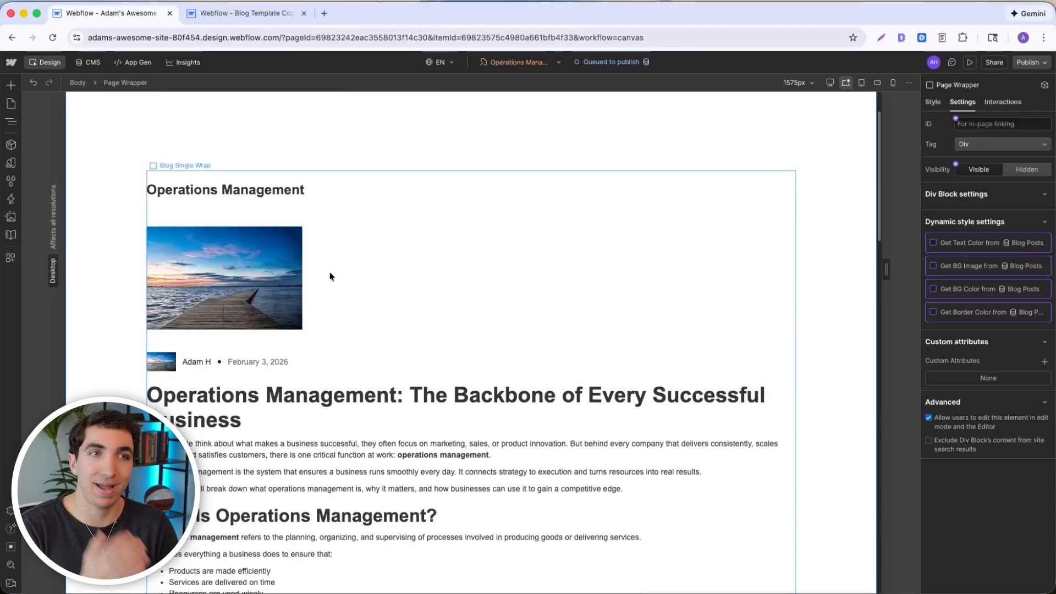
scroll(366, 295, "down", 15)
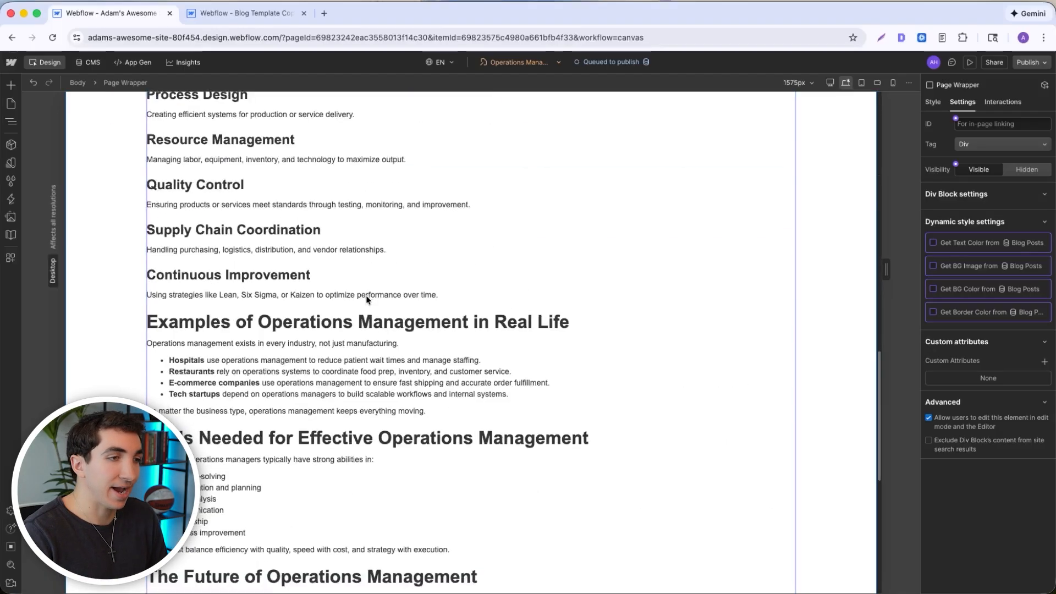